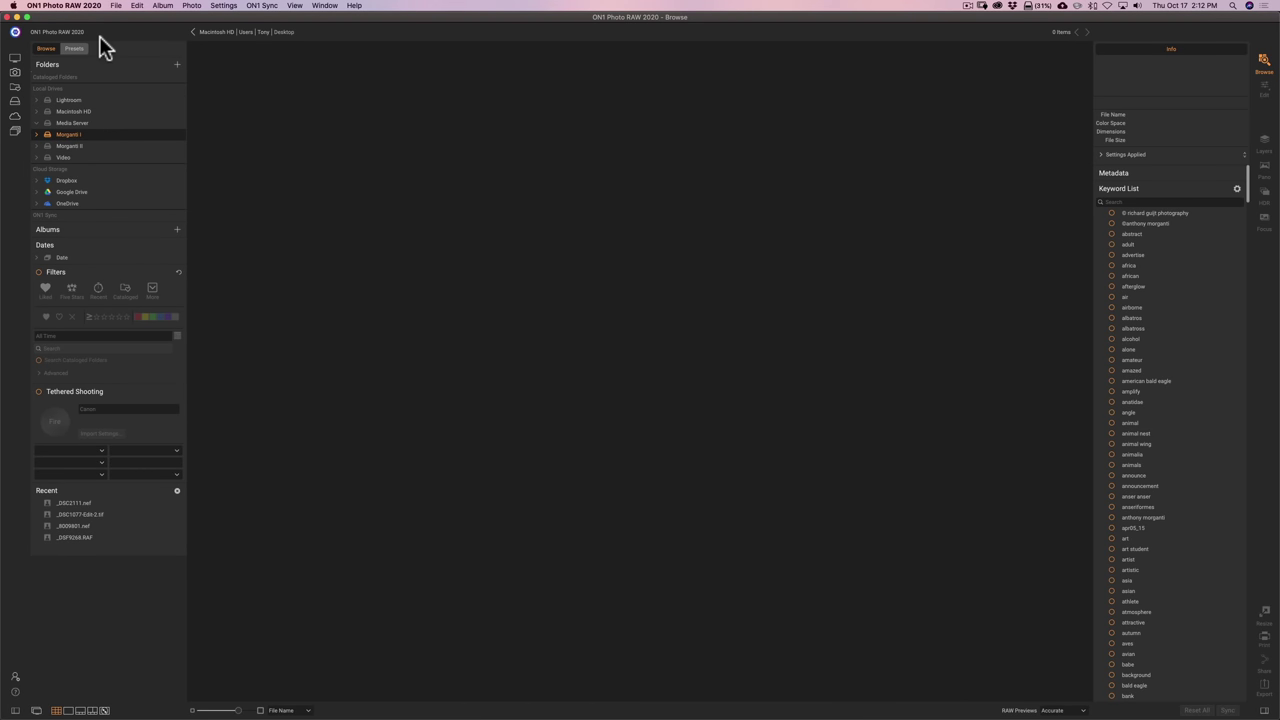
Step: Expand the Morganti I drive and open its Erie Basin Marina folder of 17 photos
click(116, 6)
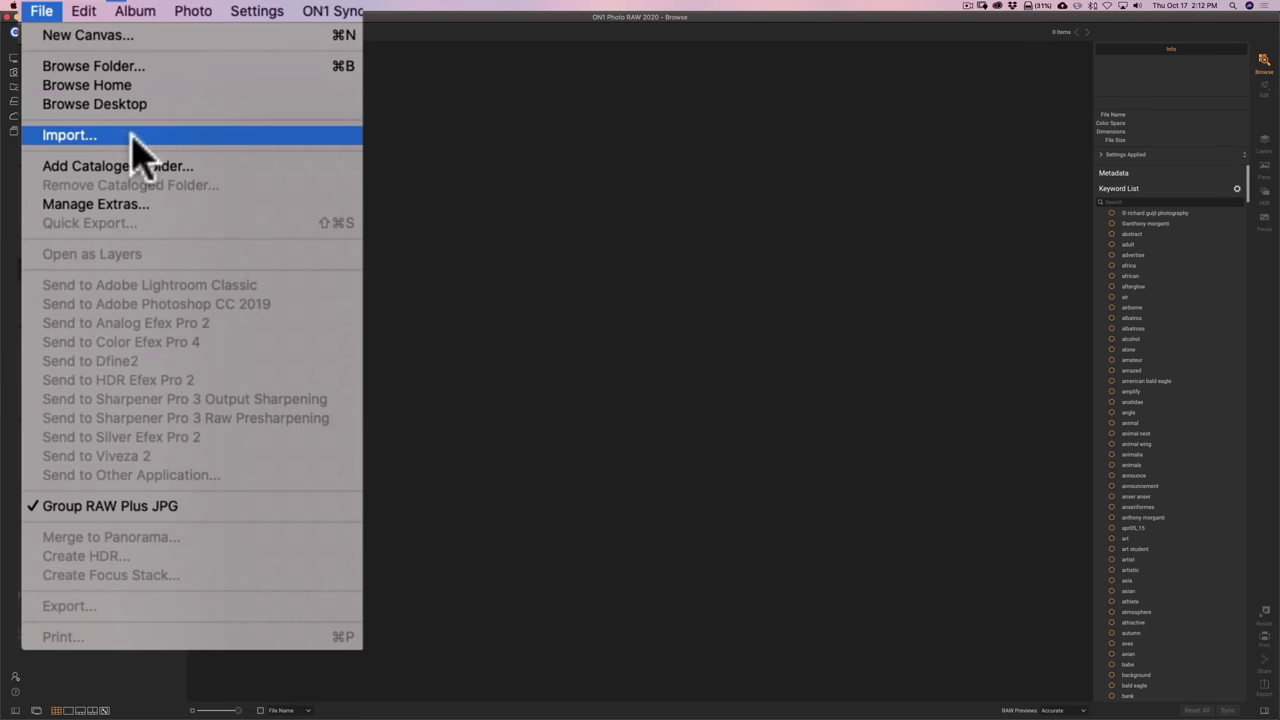
key(Escape)
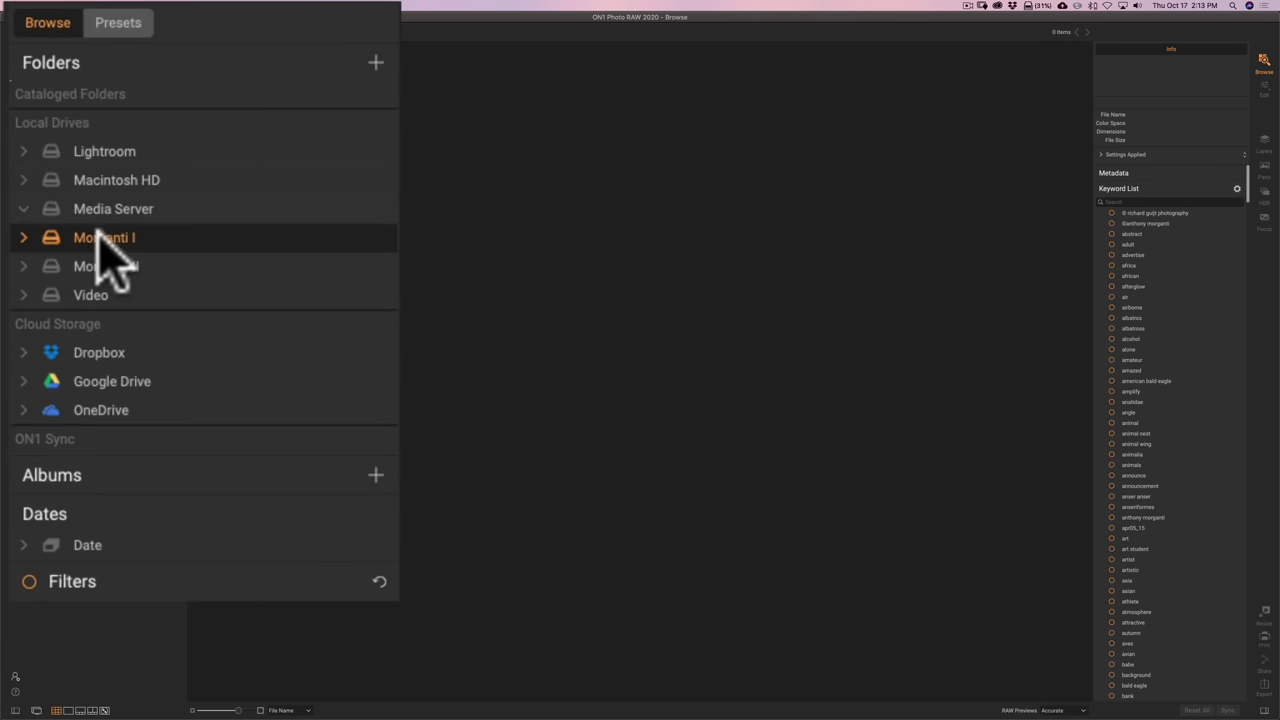
click(22, 238)
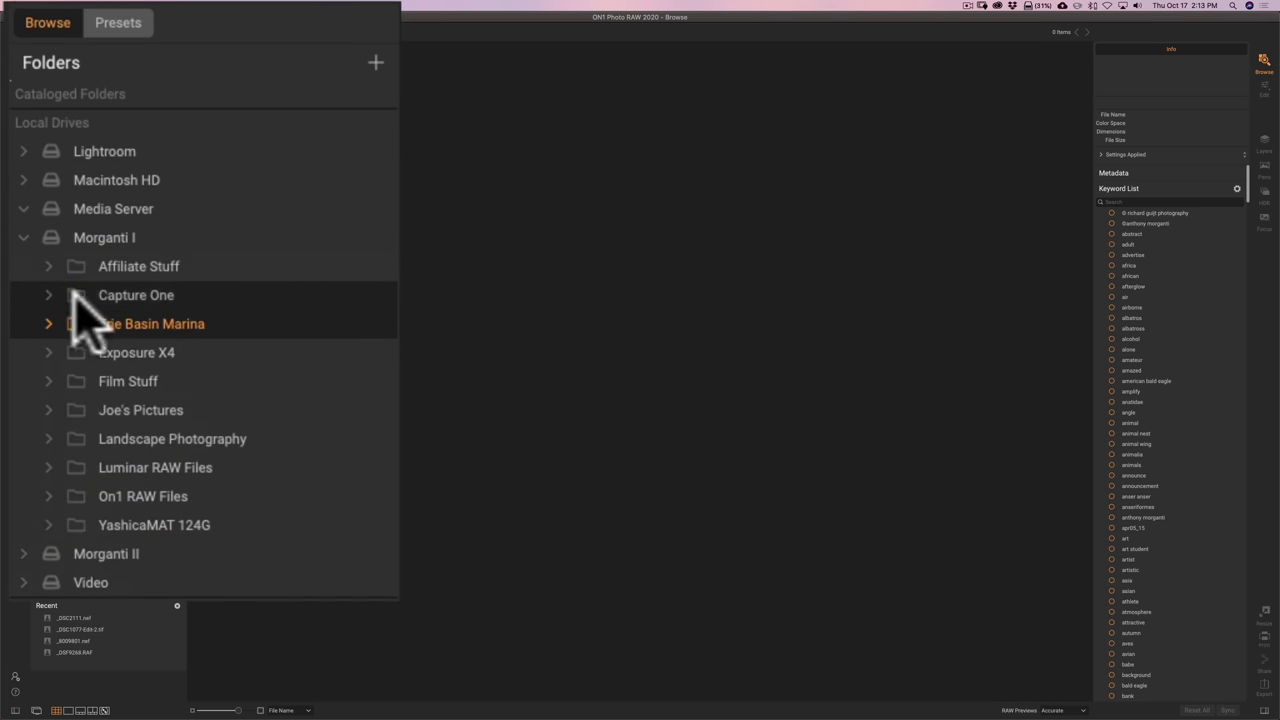
click(106, 325)
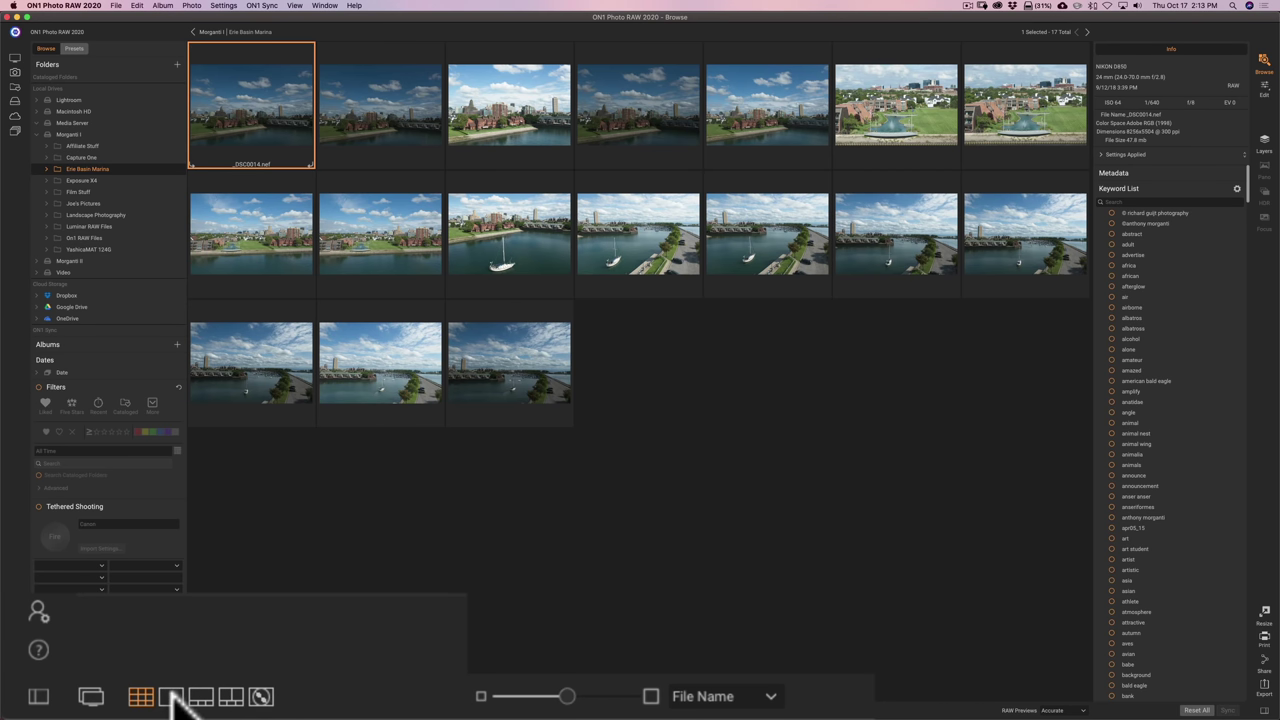
Step: Show photos large in Detail view, step ahead to _DSC0017, then back to _DSC0015
click(172, 694)
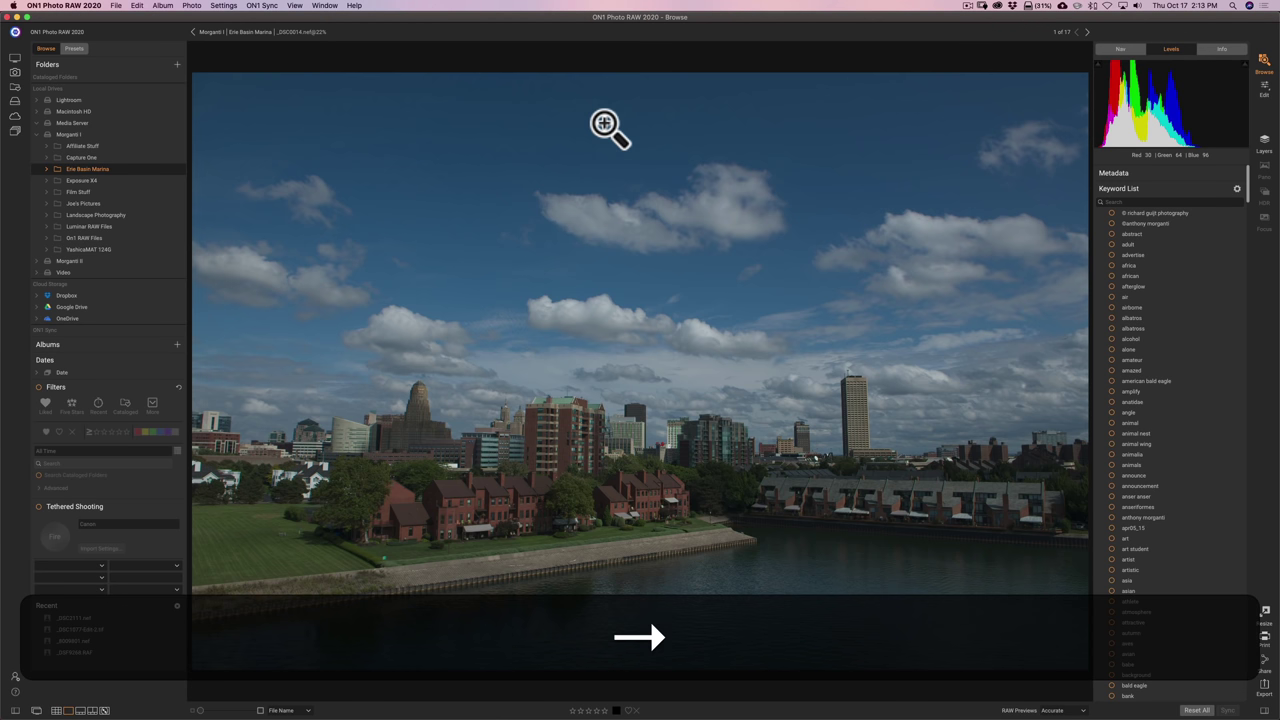
key(Right)
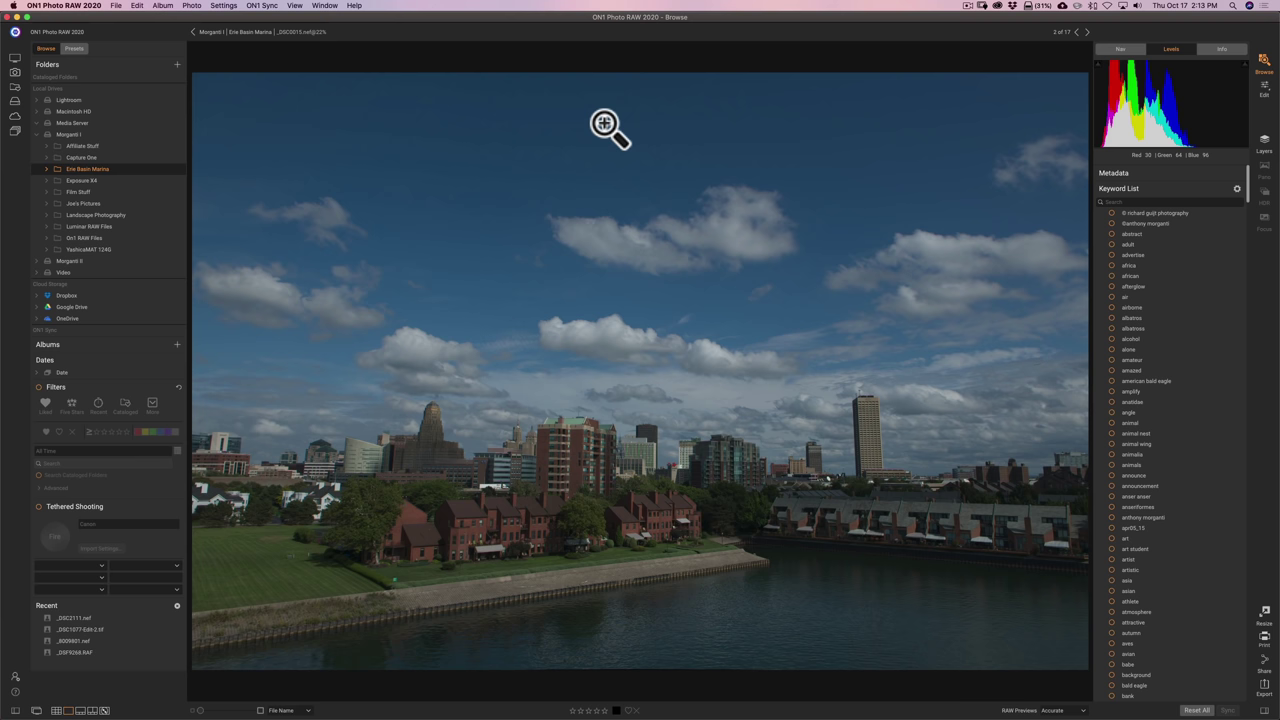
key(Right)
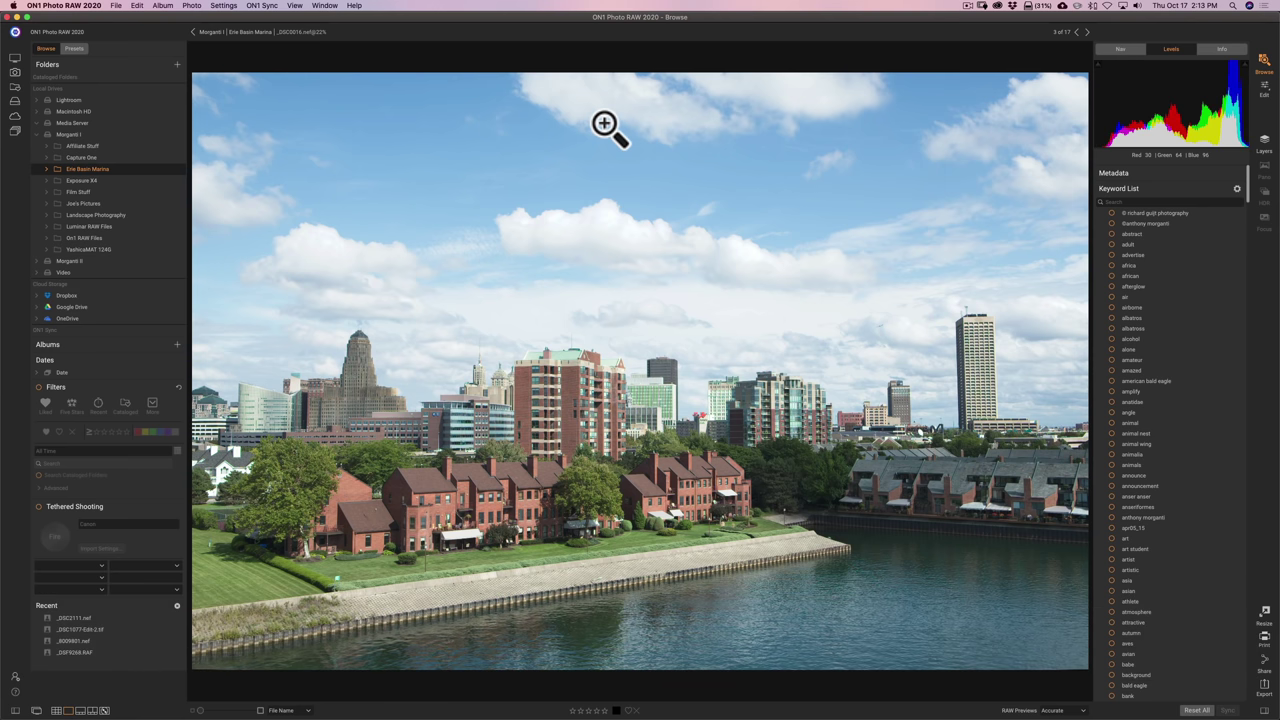
key(Right)
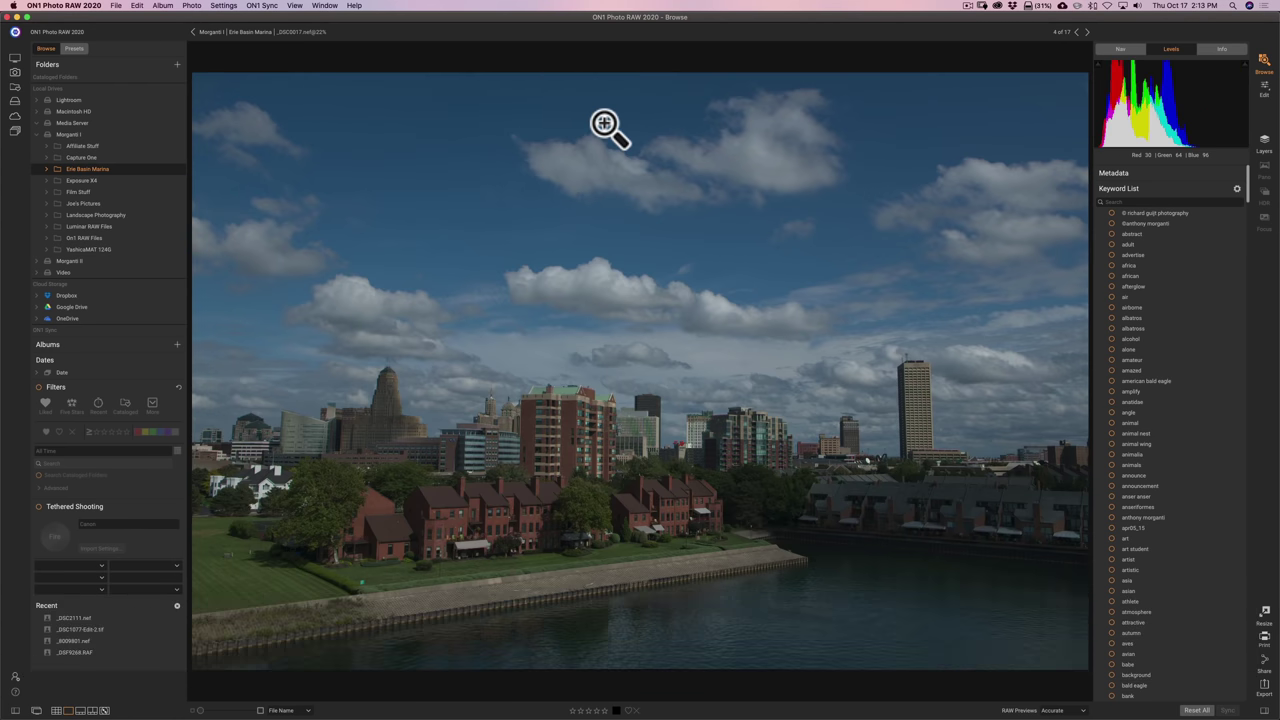
key(Left)
key(Left)
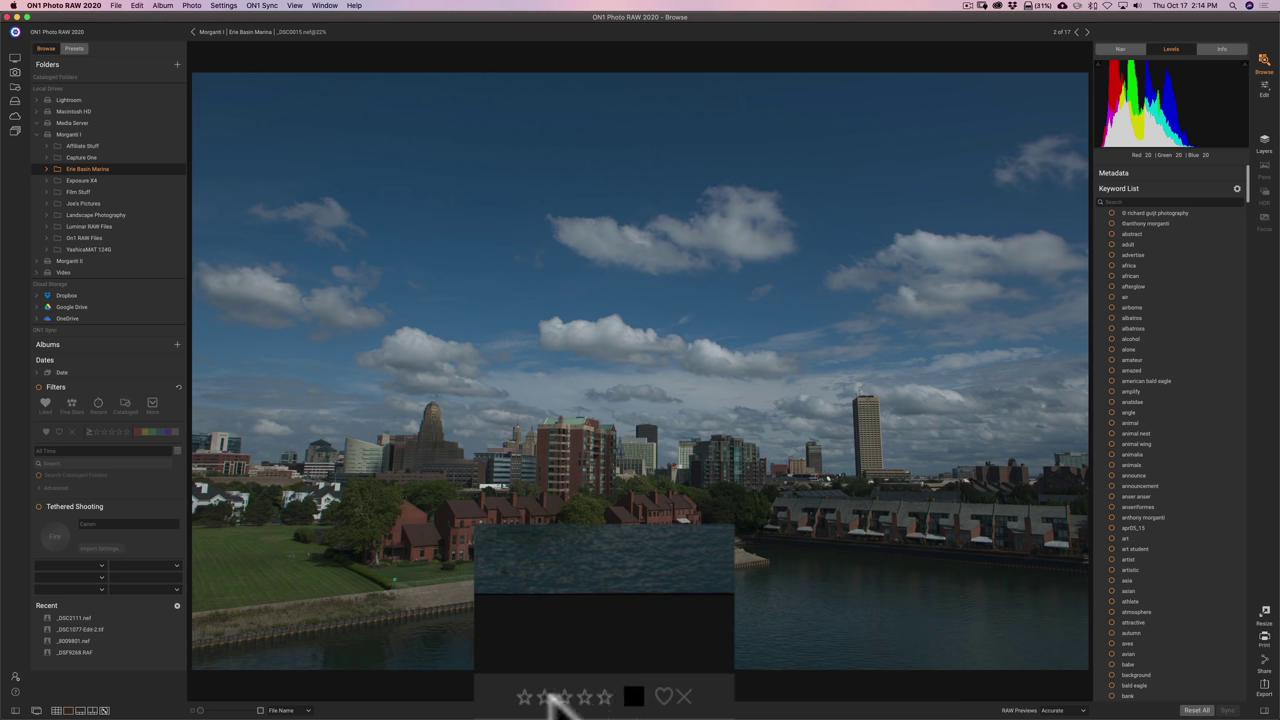
Step: Mark _DSC0015 as liked with the heart, leaving its colour label unset
click(632, 694)
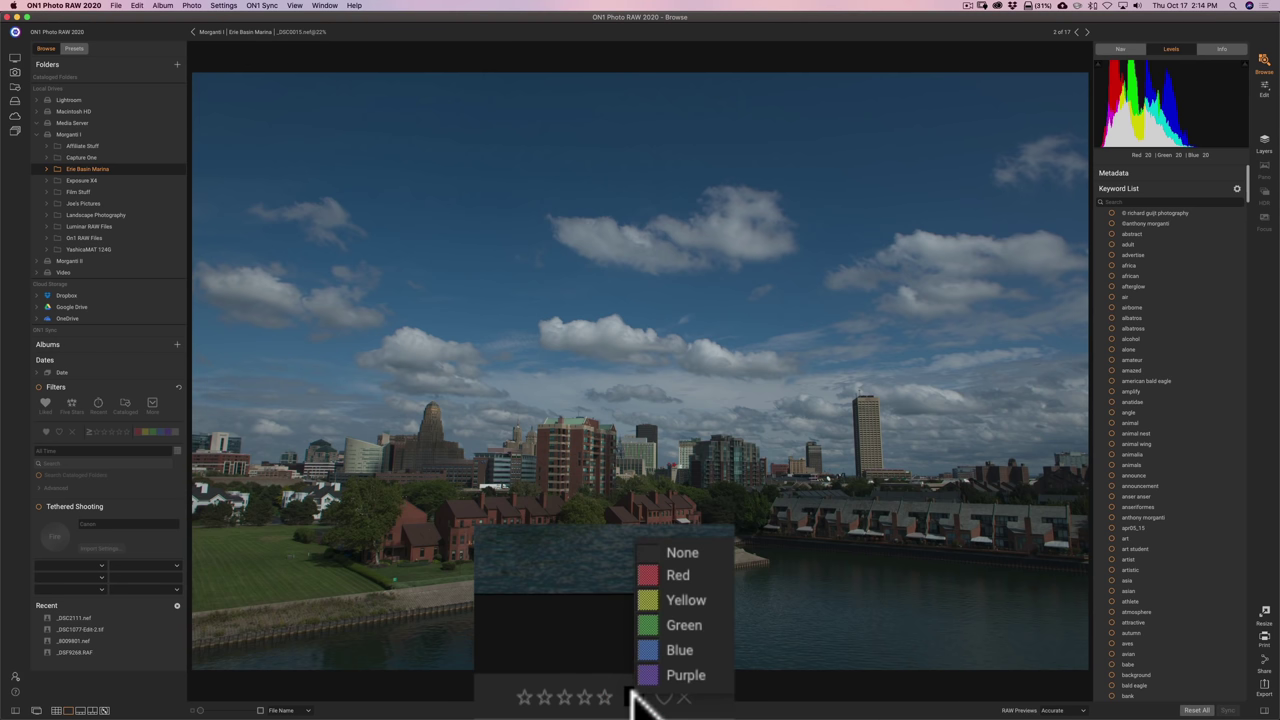
click(632, 697)
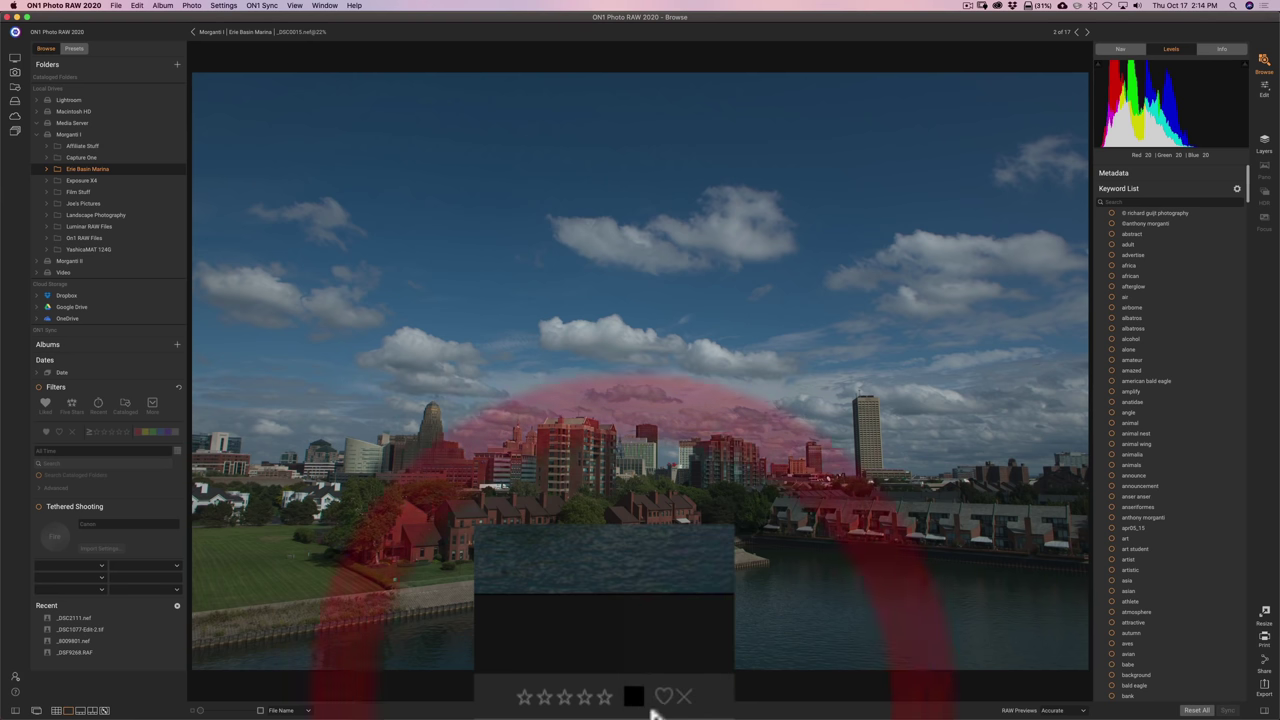
click(665, 692)
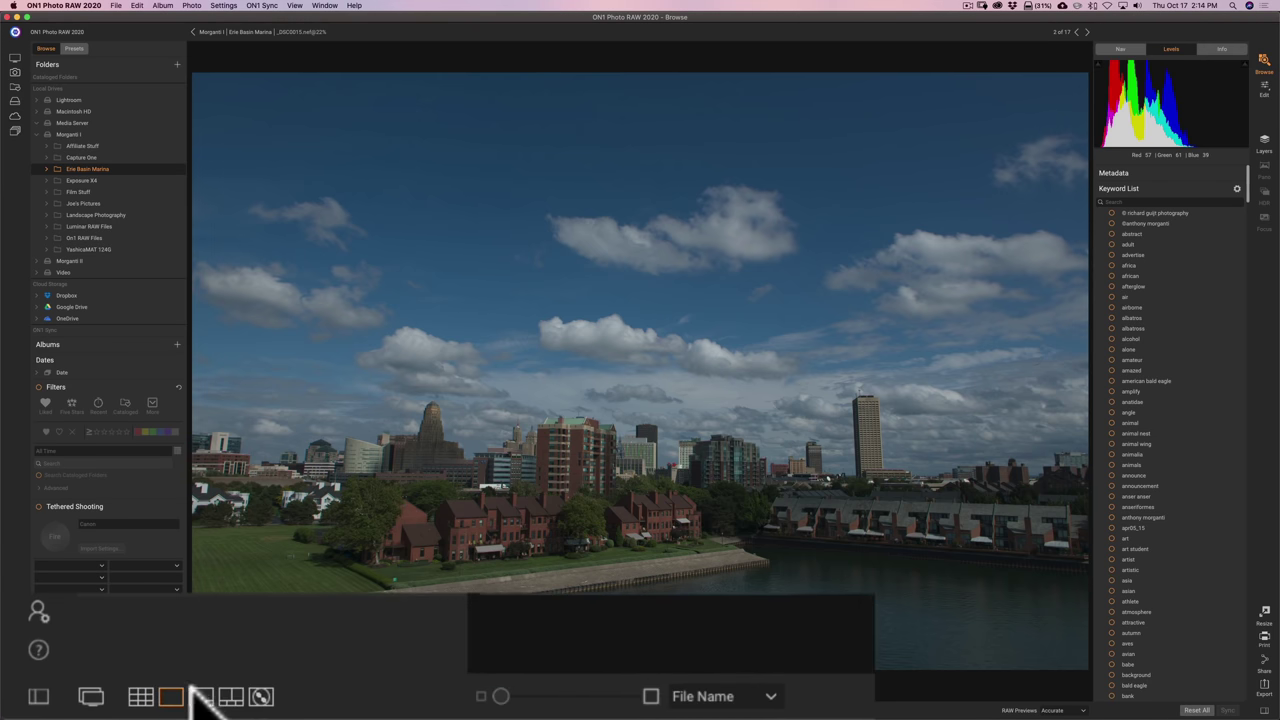
Step: Show the filmstrip beneath the photo and reject _DSC0016
click(205, 700)
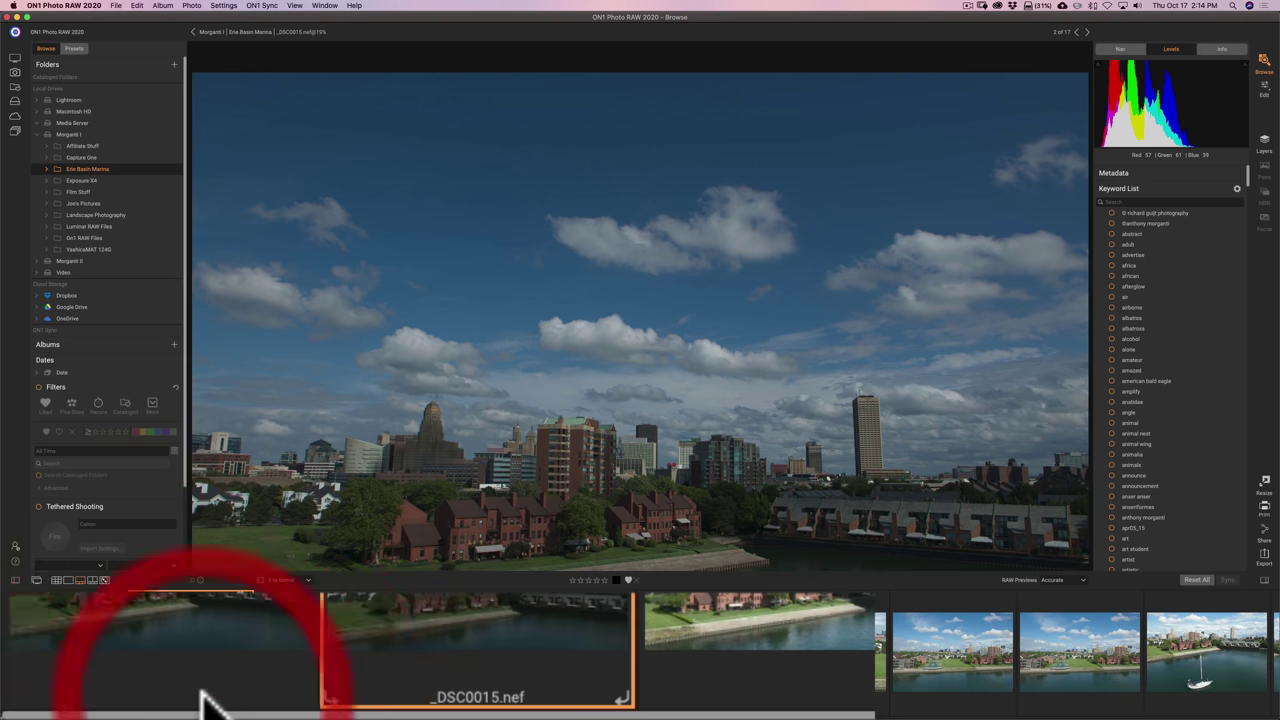
click(181, 672)
click(340, 670)
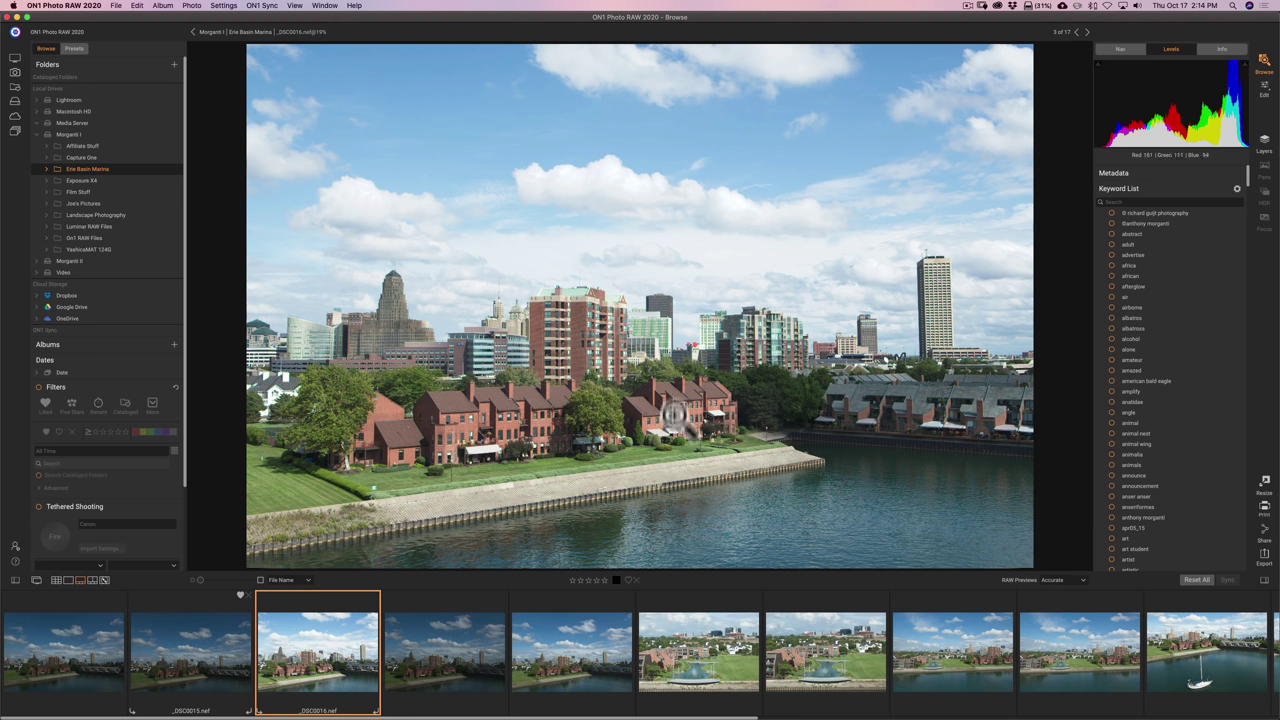
click(637, 583)
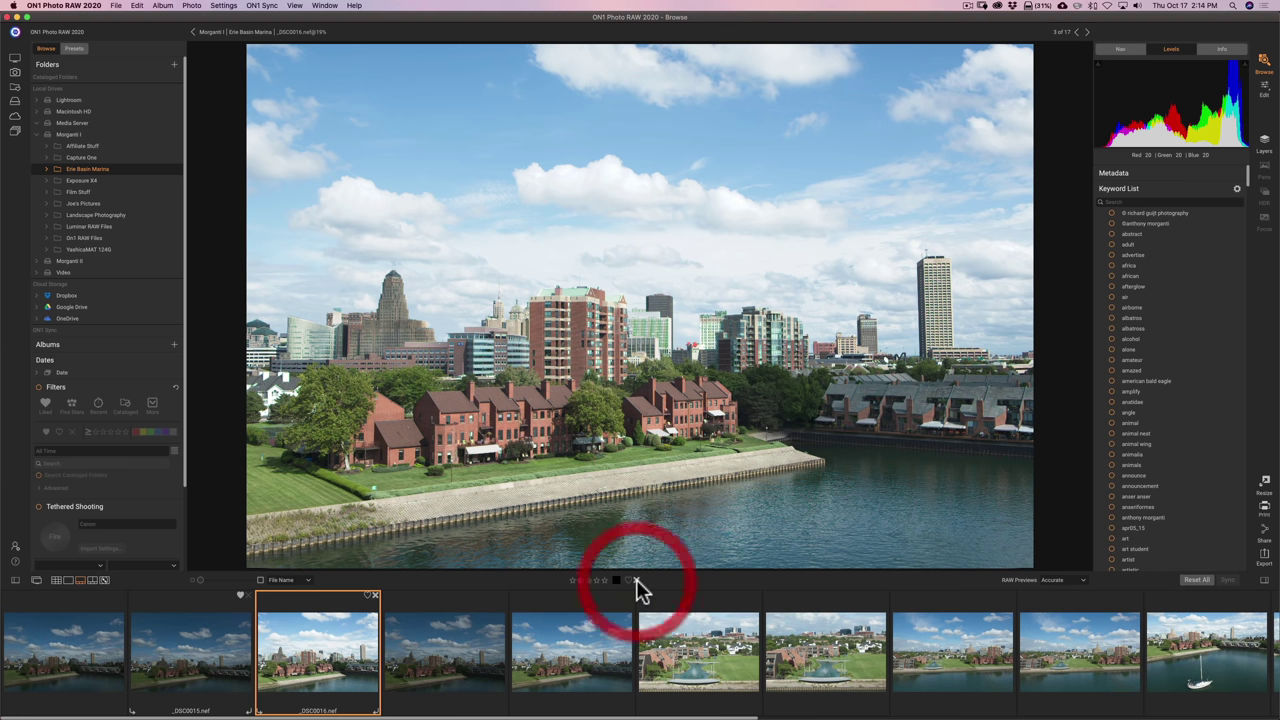
Step: Move from _DSC0017 ahead to the ninth photo, _DSC0021 (9 of 17)
click(466, 668)
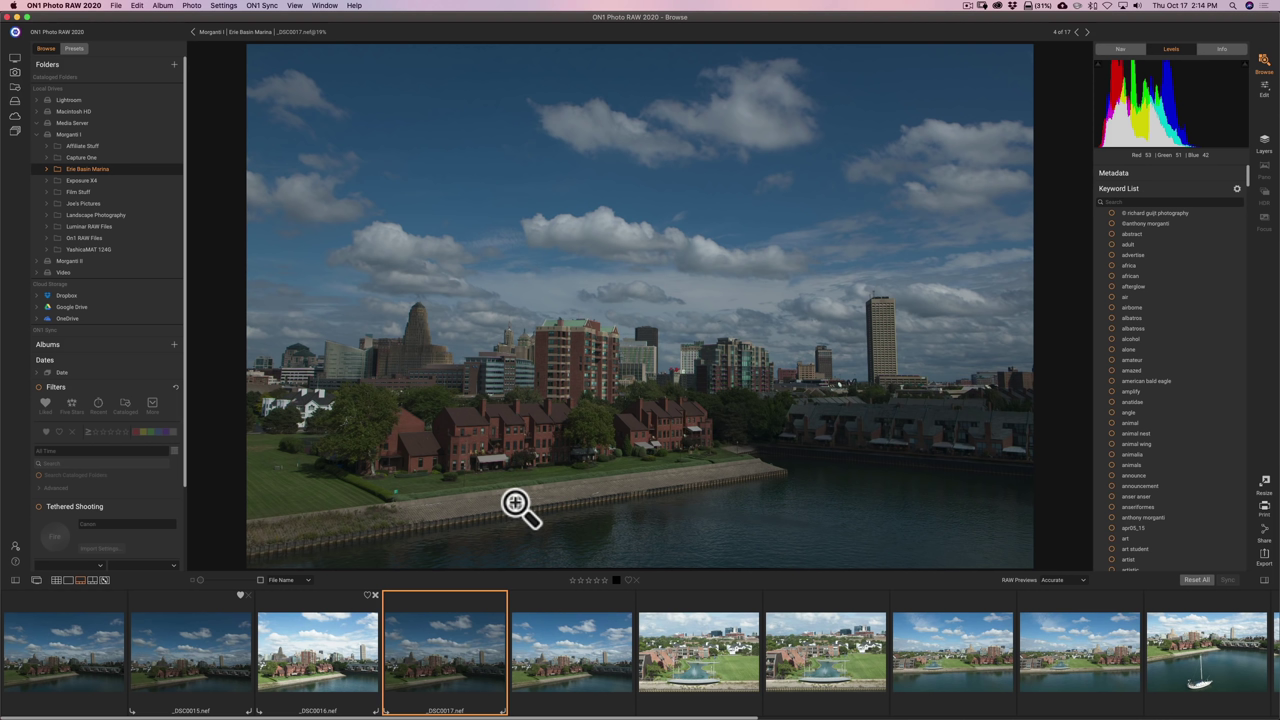
key(Right)
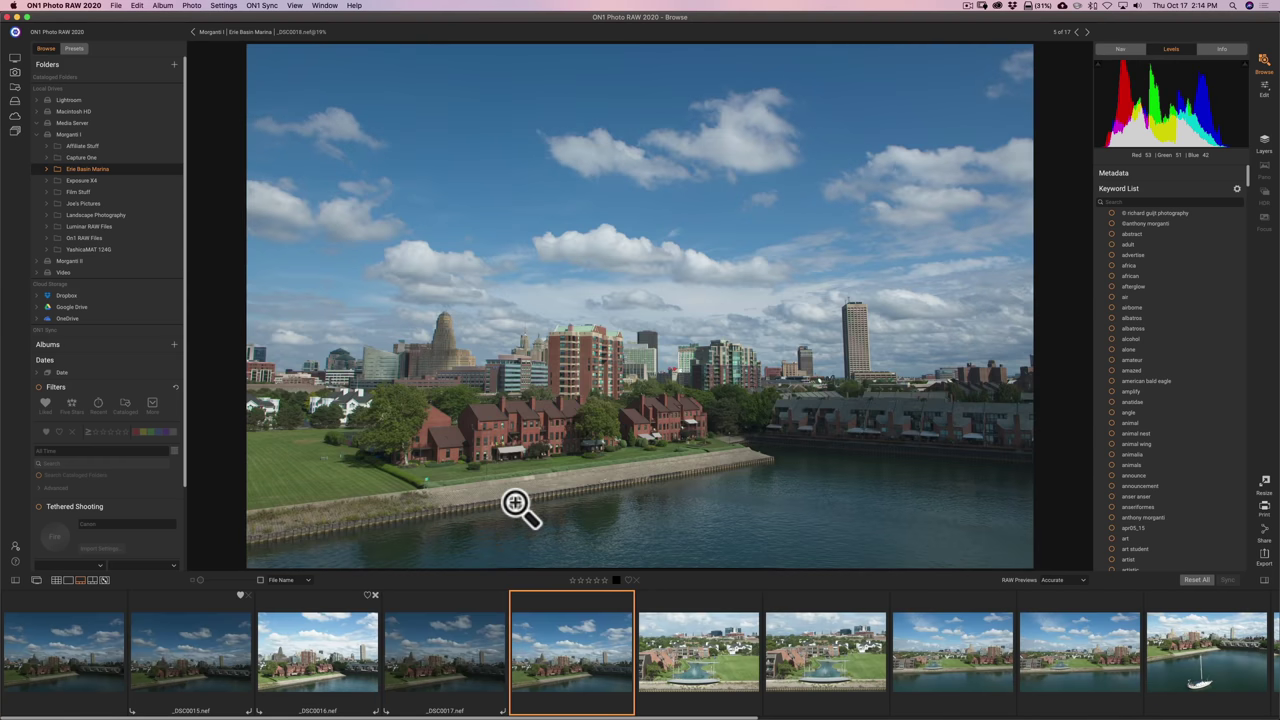
key(Right)
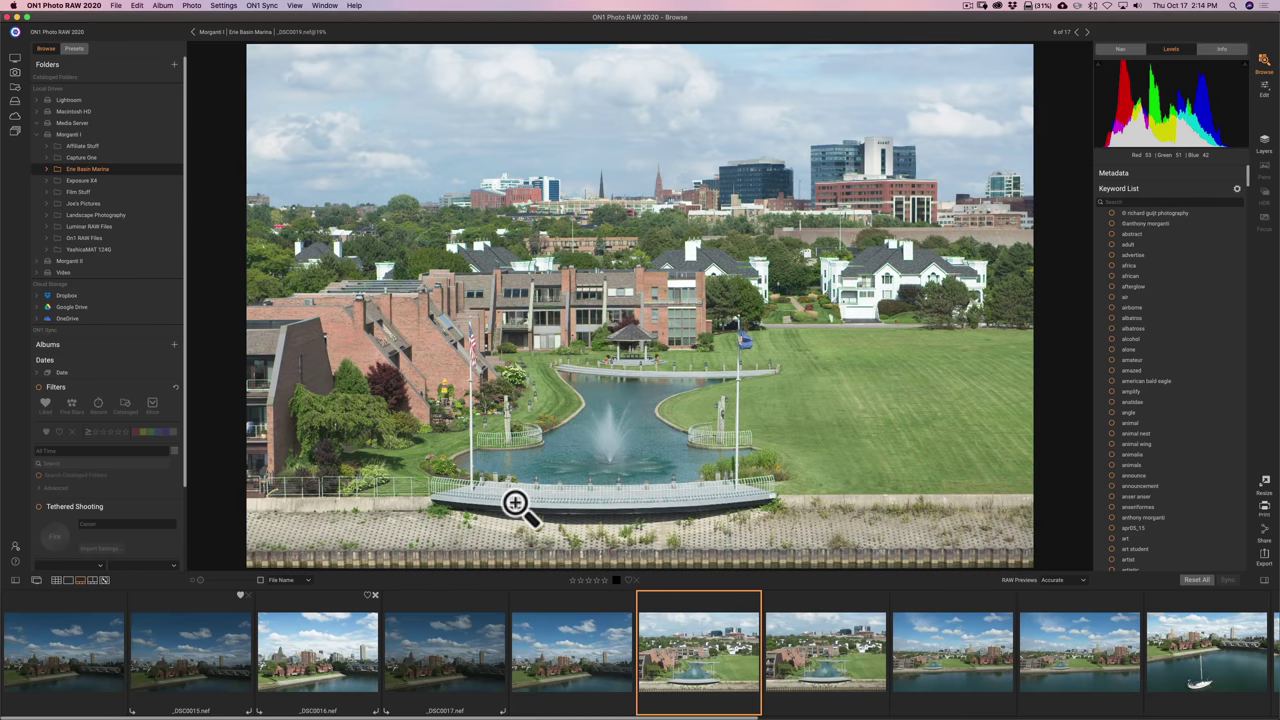
key(Right)
key(Right)
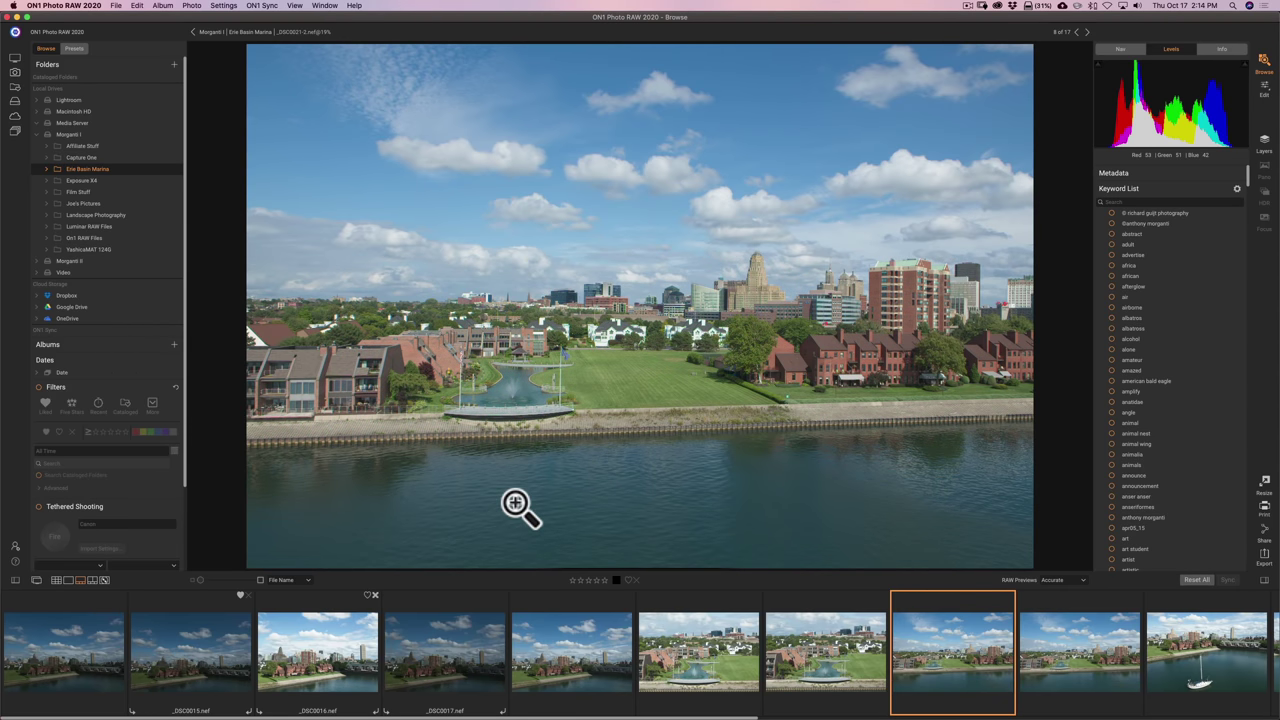
key(Right)
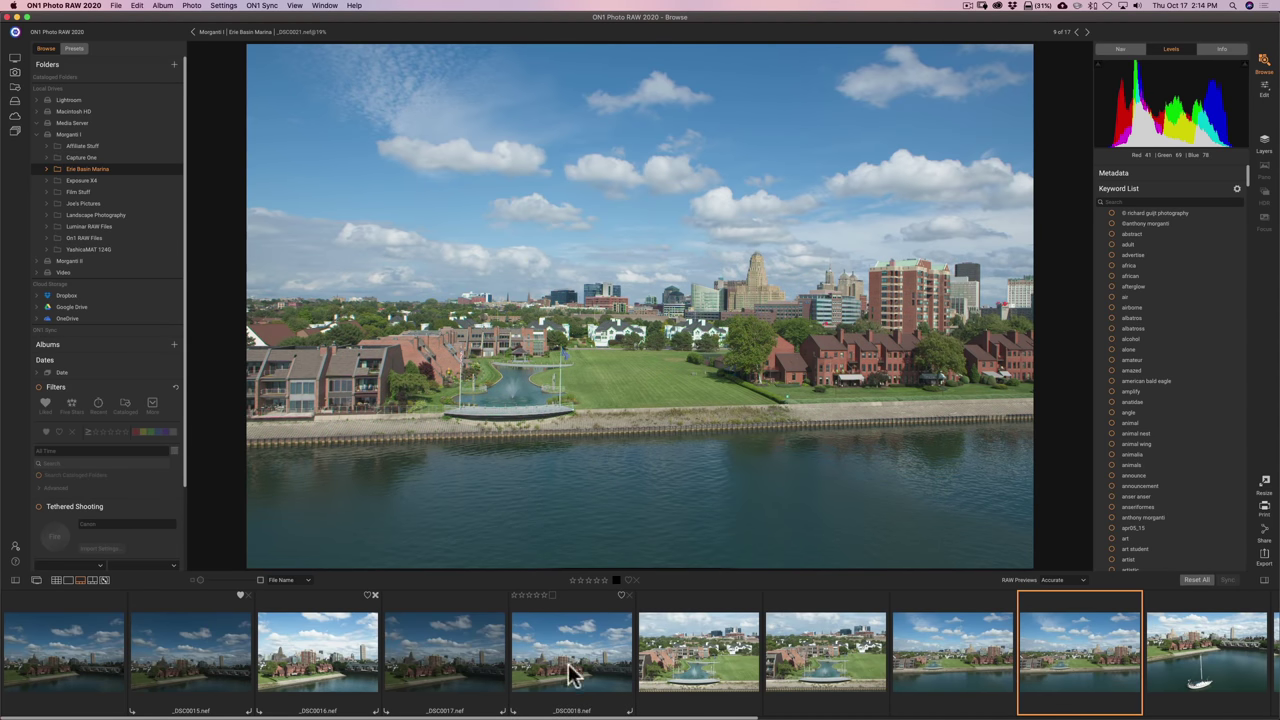
Step: Hide the filmstrip and advance to the sailboat photo _DSC0025 (13 of 17)
click(67, 582)
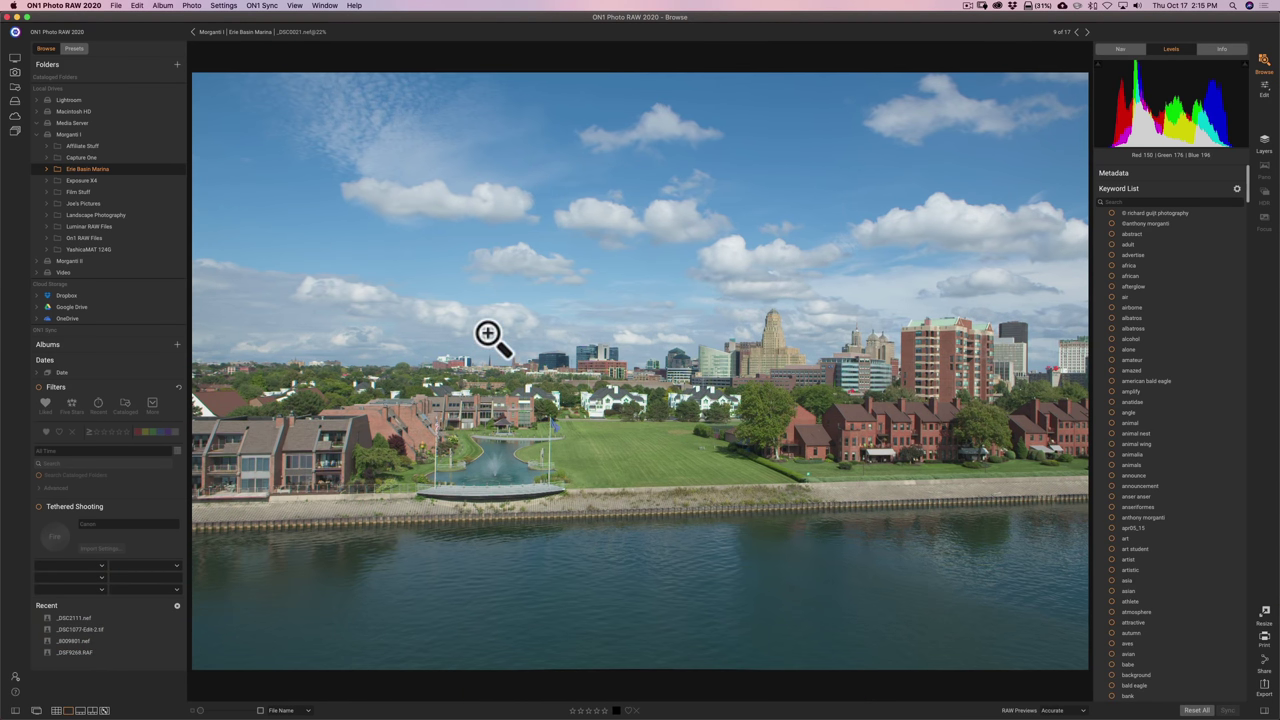
key(Right)
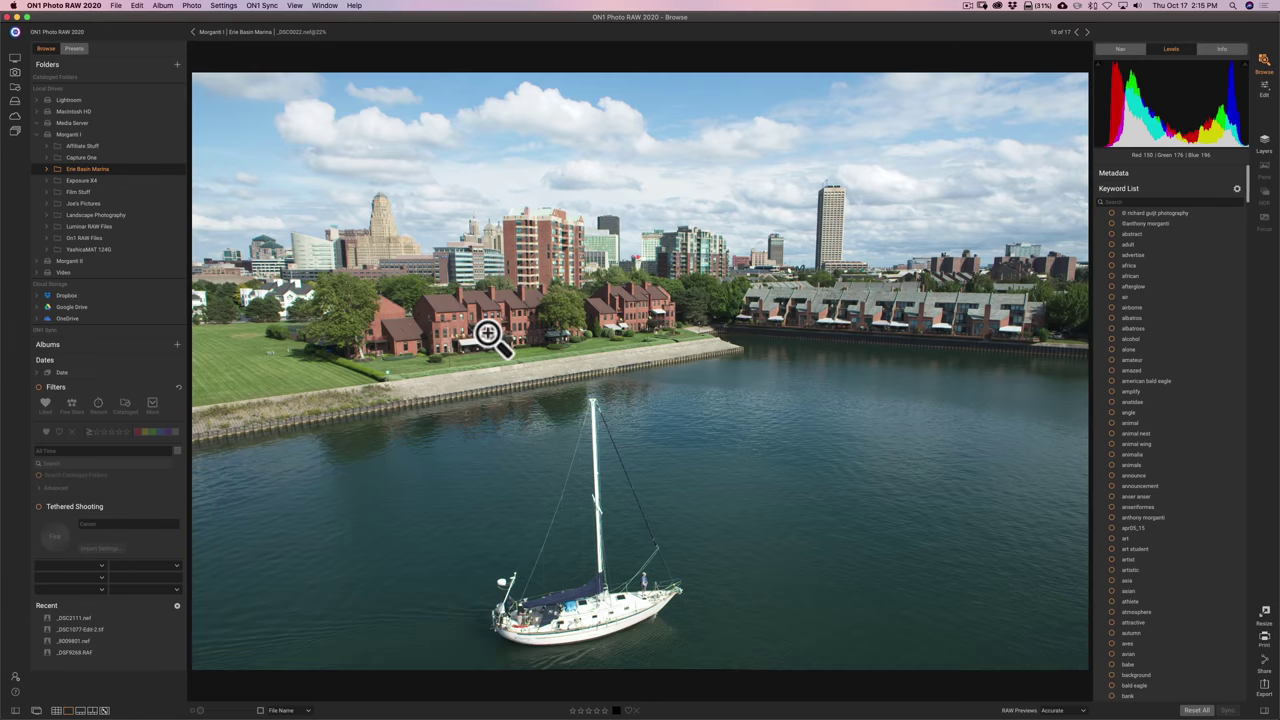
key(Right)
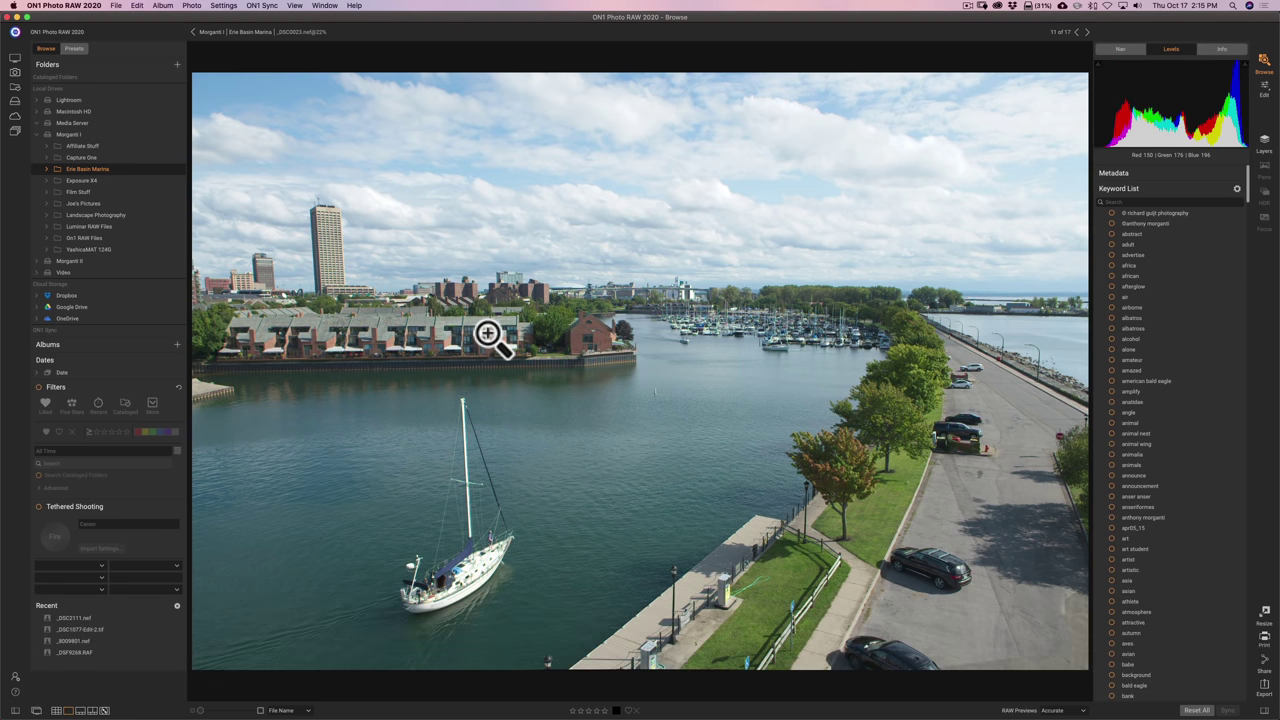
key(Right)
key(Right)
key(Right)
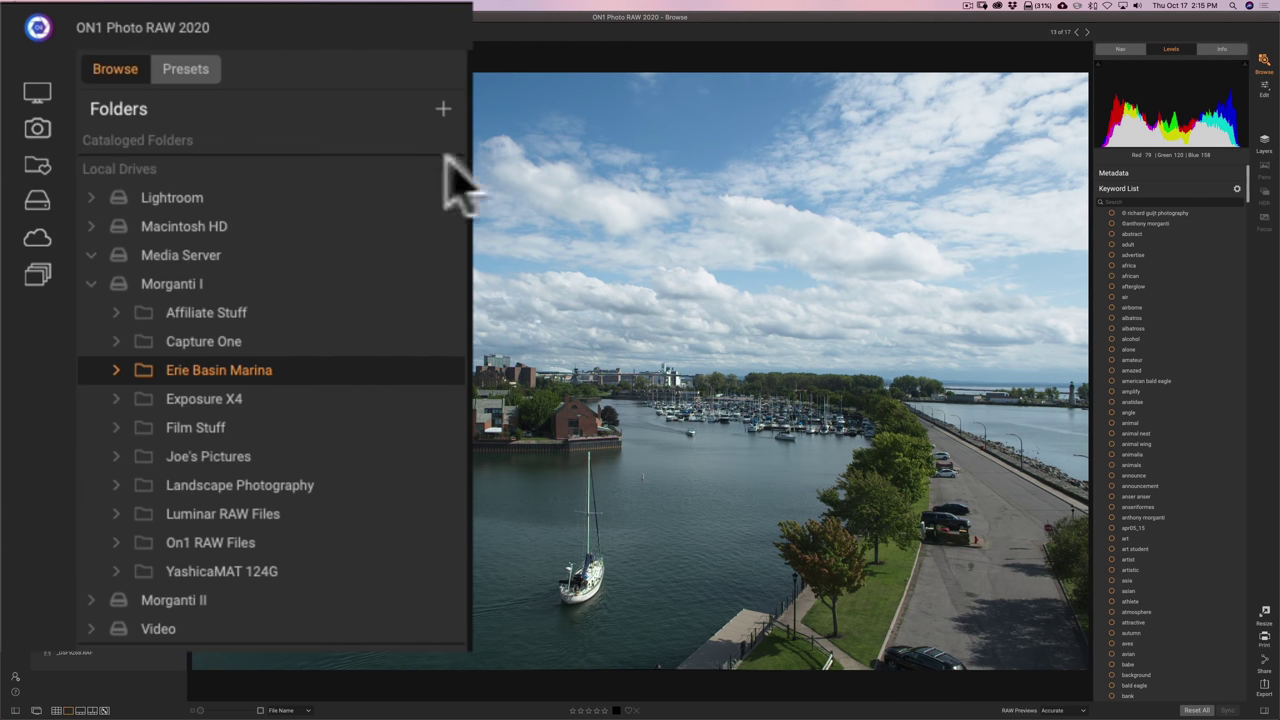
Step: Choose the Erie Basin Marina folder on the photo drive as a new cataloged folder
mouse_move(95, 110)
click(443, 110)
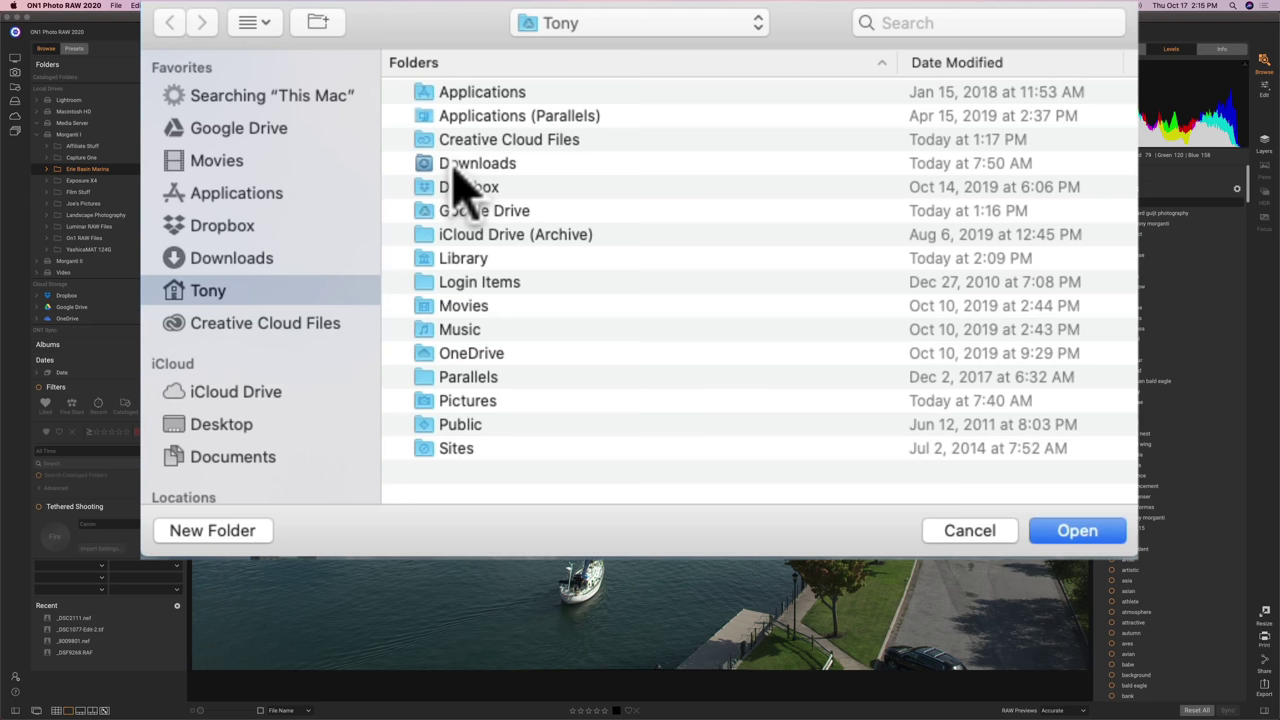
scroll(325, 285, down, 5)
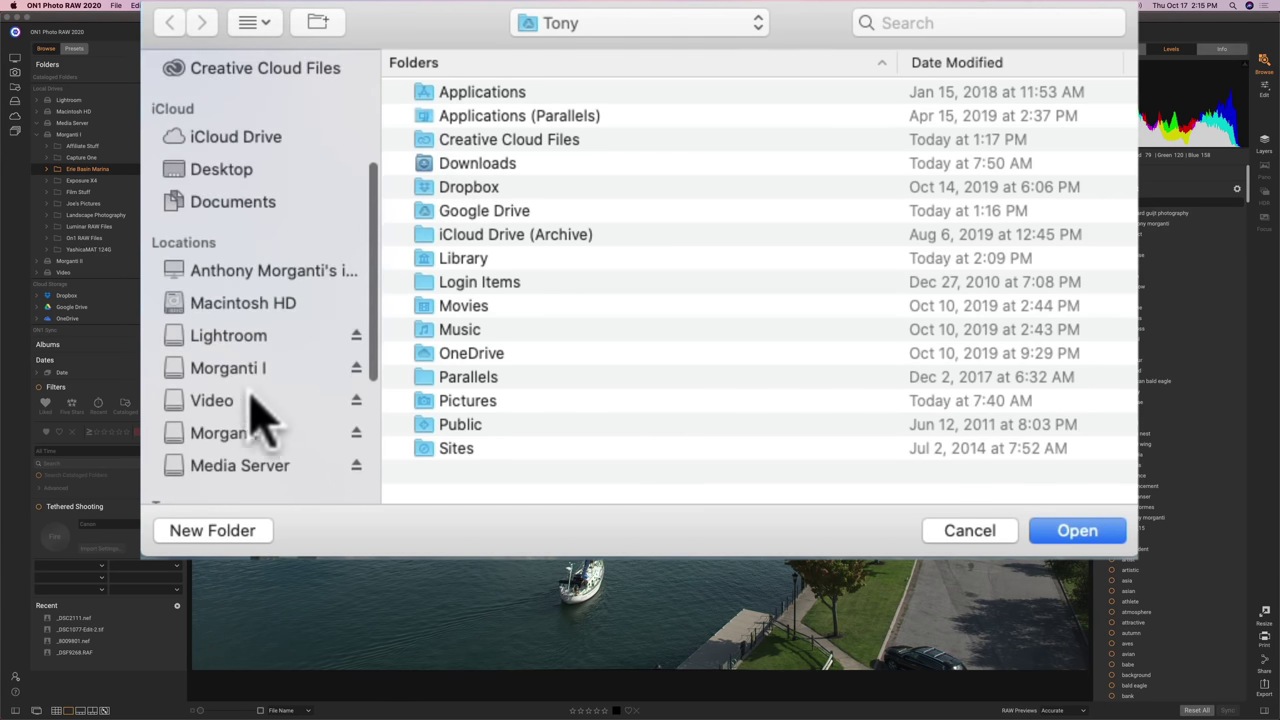
click(210, 368)
click(500, 140)
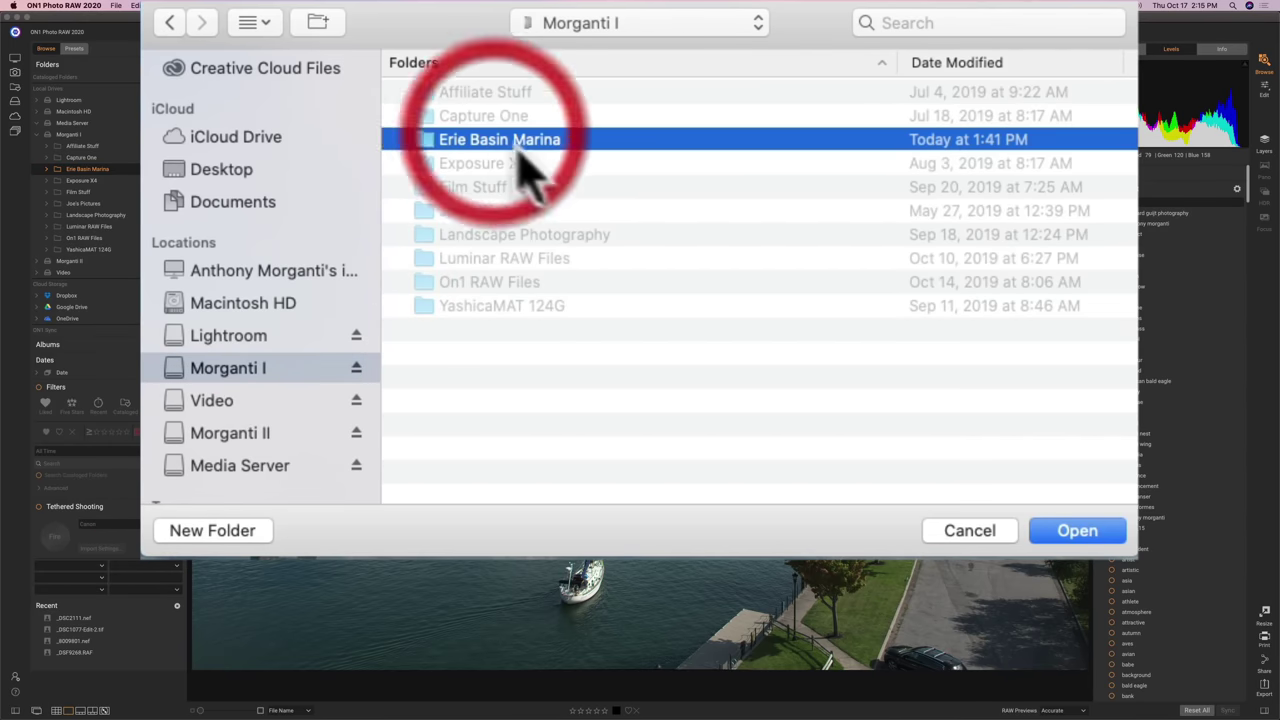
click(1073, 533)
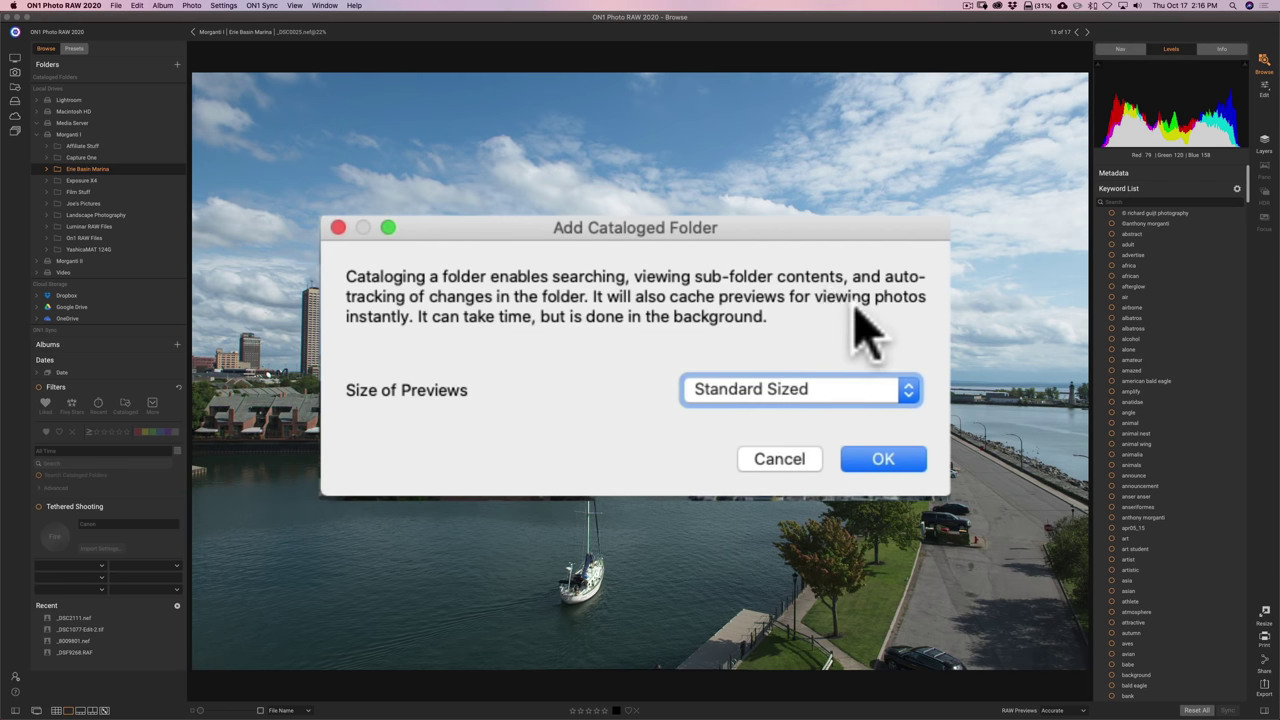
Step: Catalog the folder with Standard Sized previews, then advance to _DSC0016 (3 of 17)
click(908, 391)
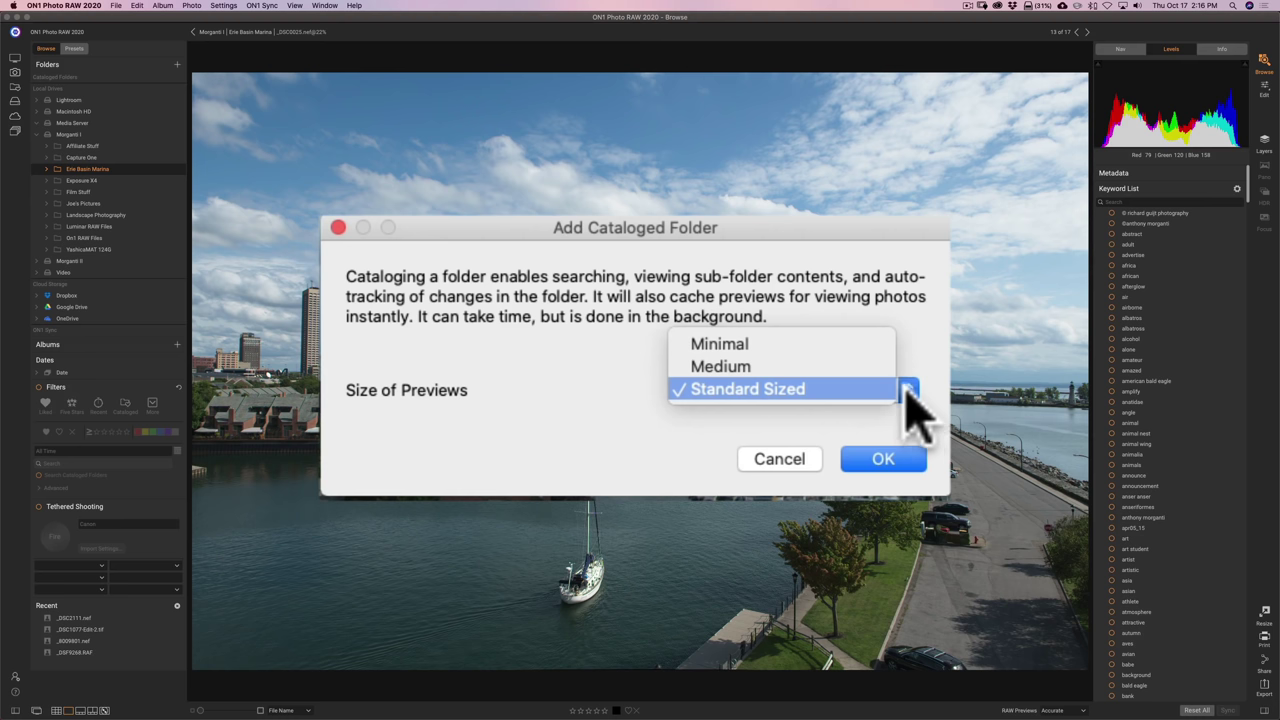
click(812, 392)
click(889, 468)
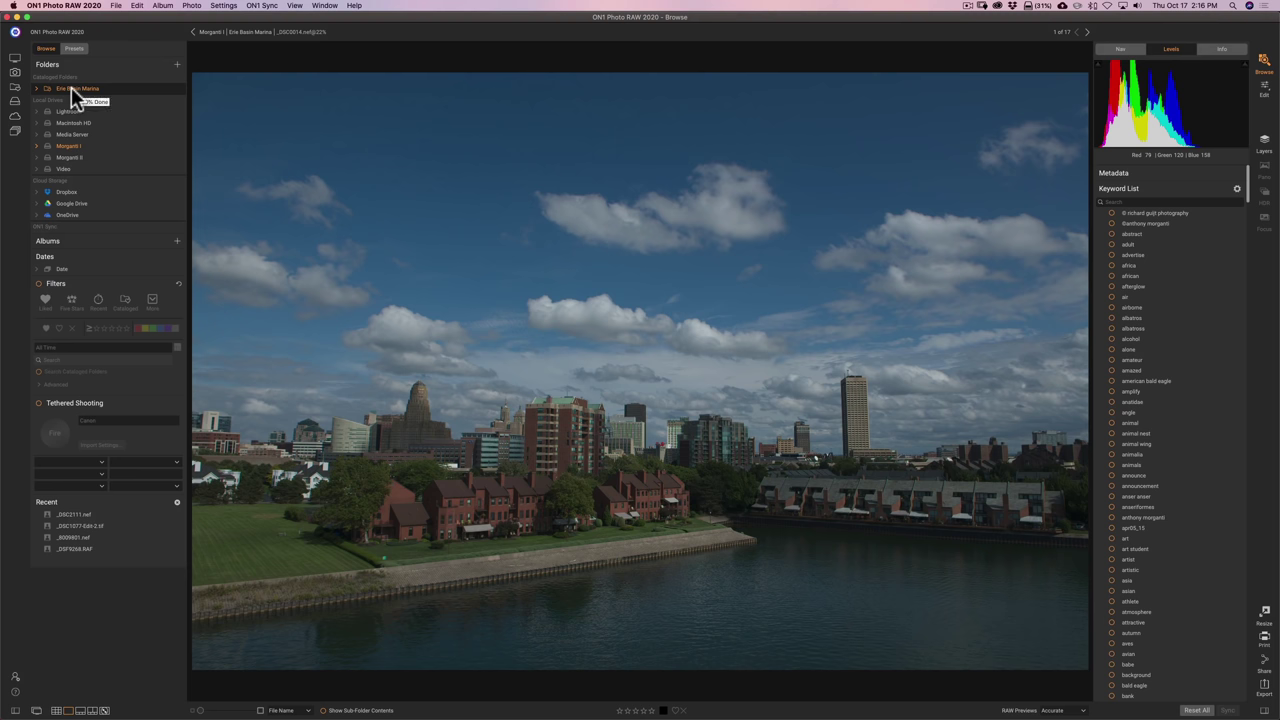
key(Right)
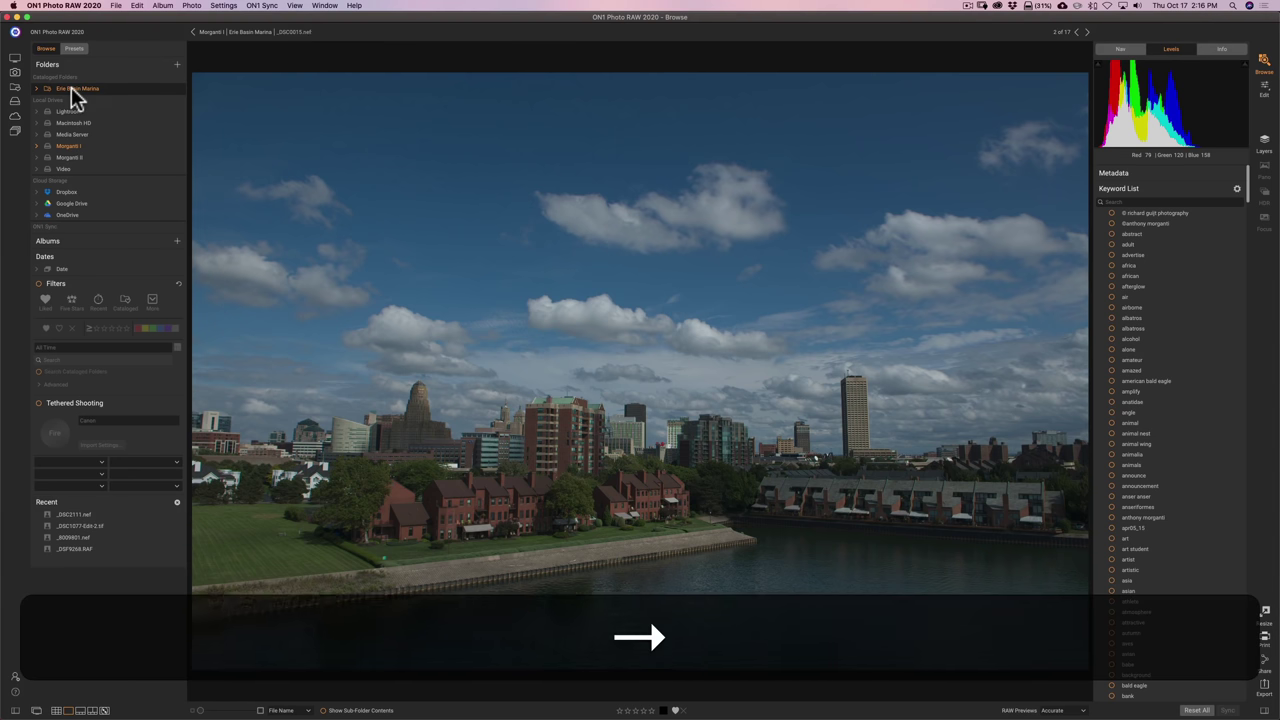
Step: Browse the photos through the filmstrip and mark _DSC0024 as liked
key(Right)
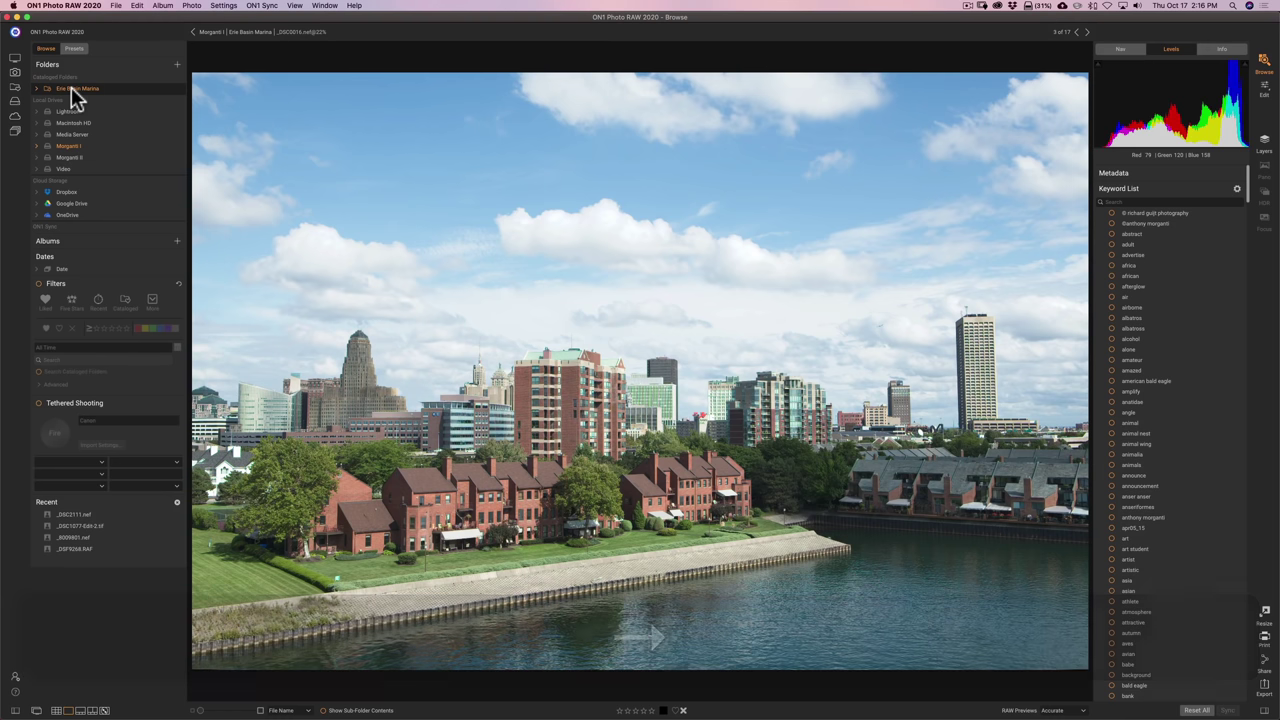
key(Right)
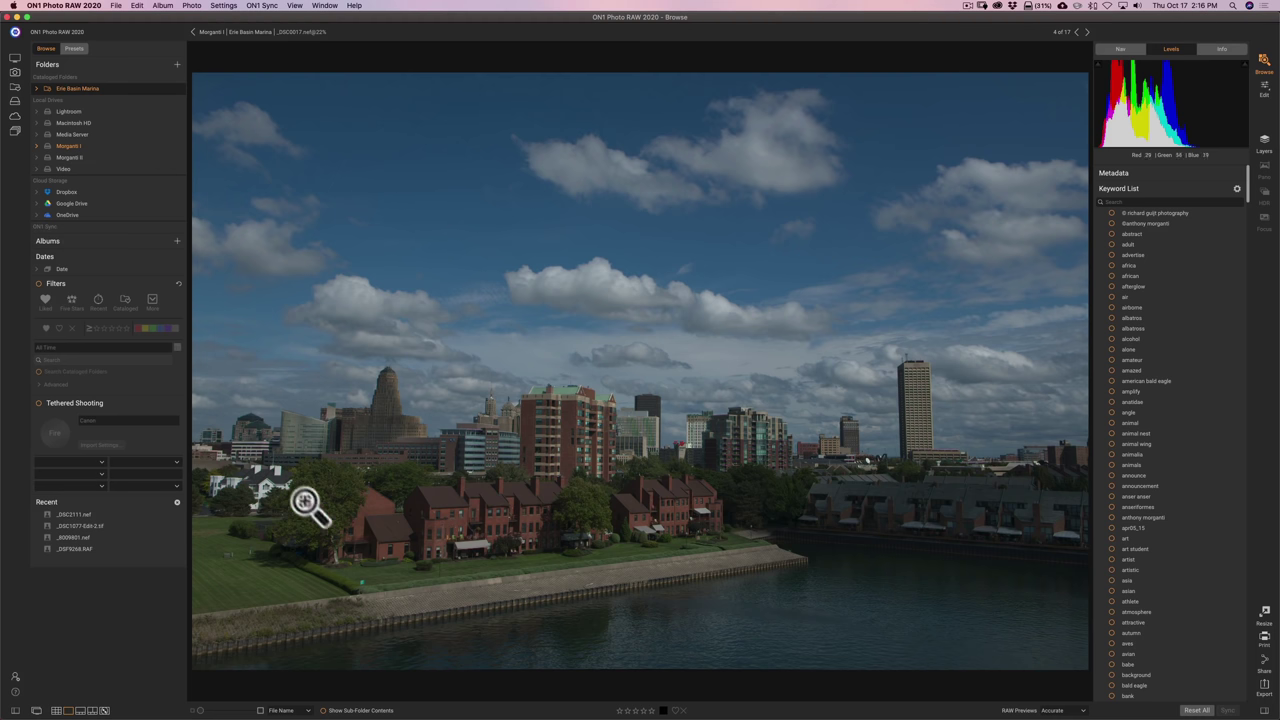
click(80, 710)
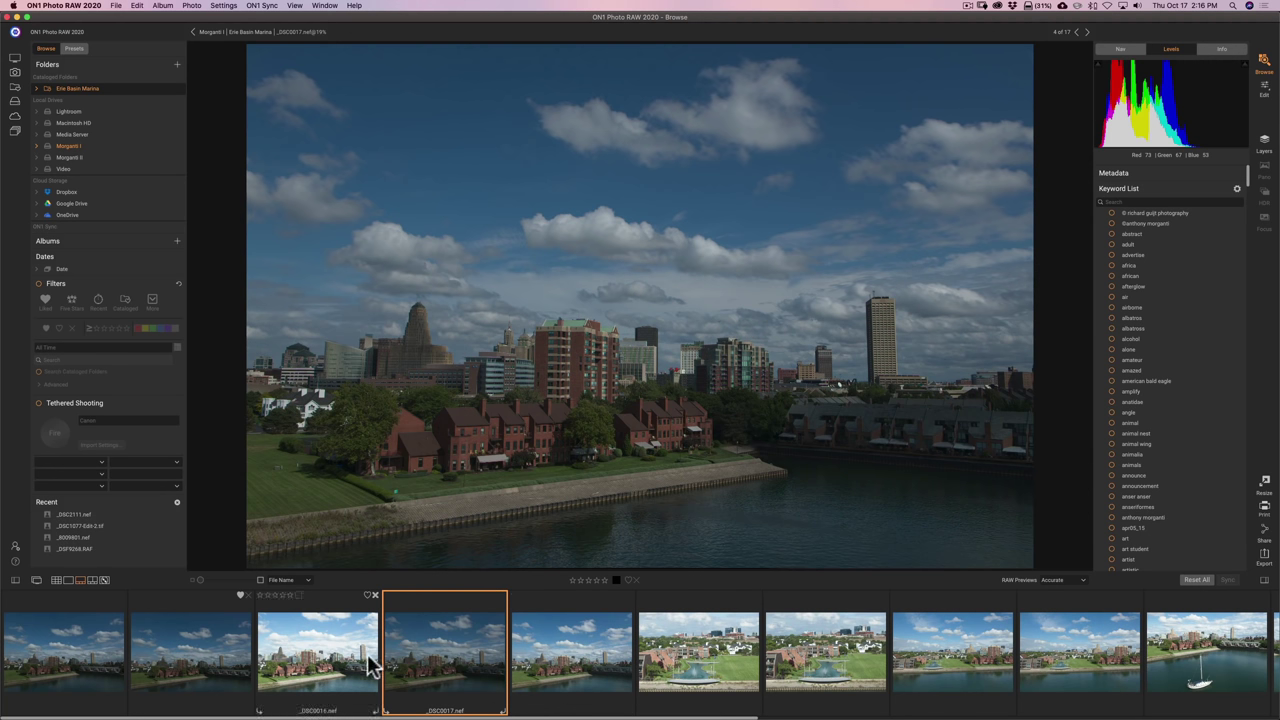
click(1187, 658)
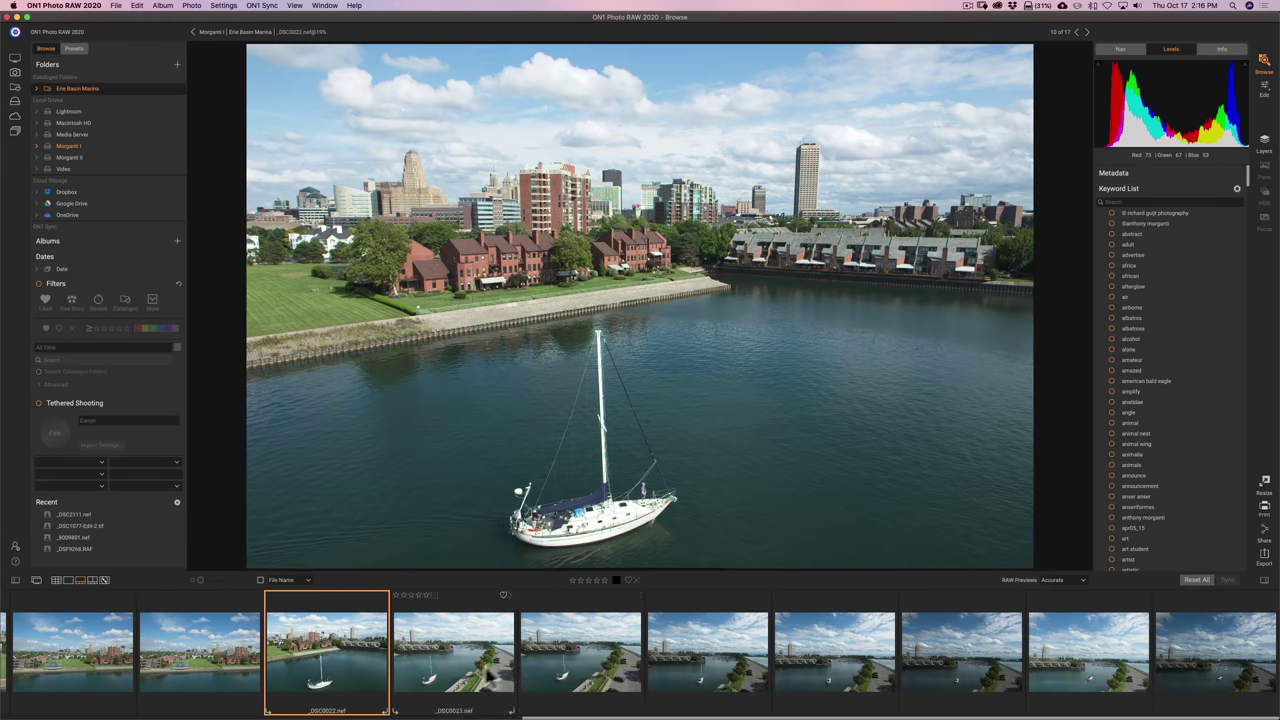
click(494, 668)
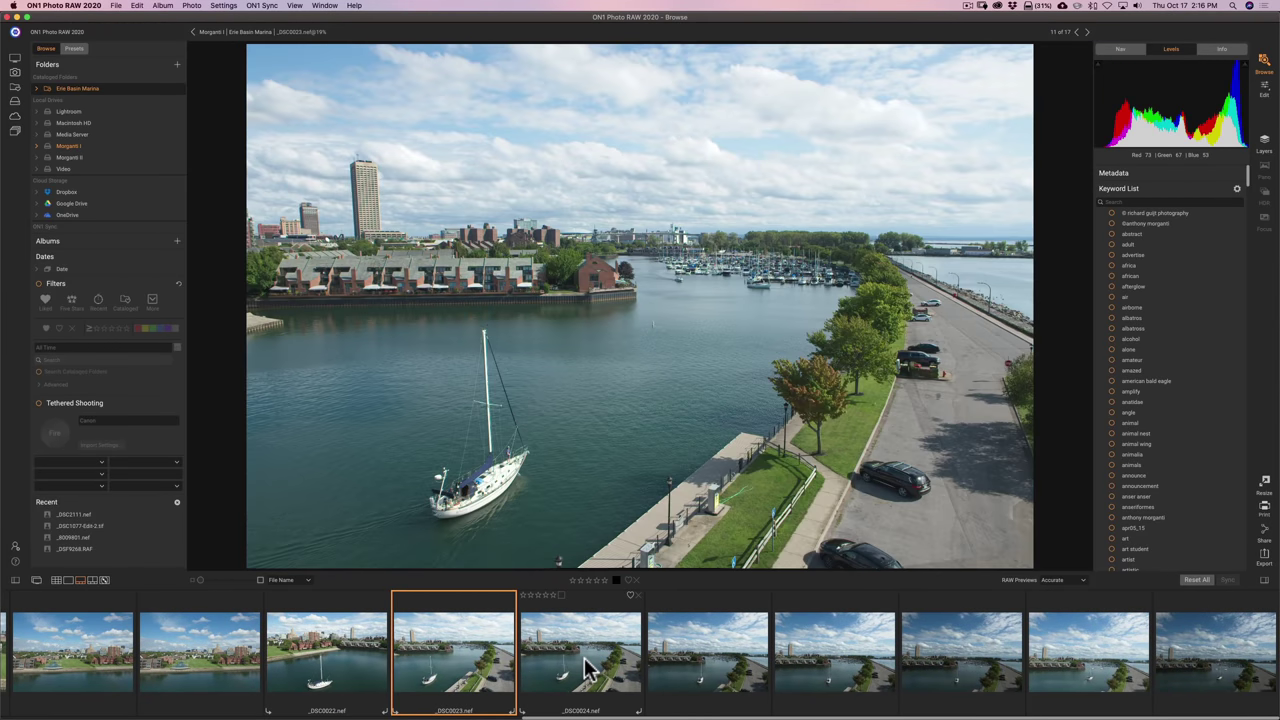
click(588, 668)
click(688, 669)
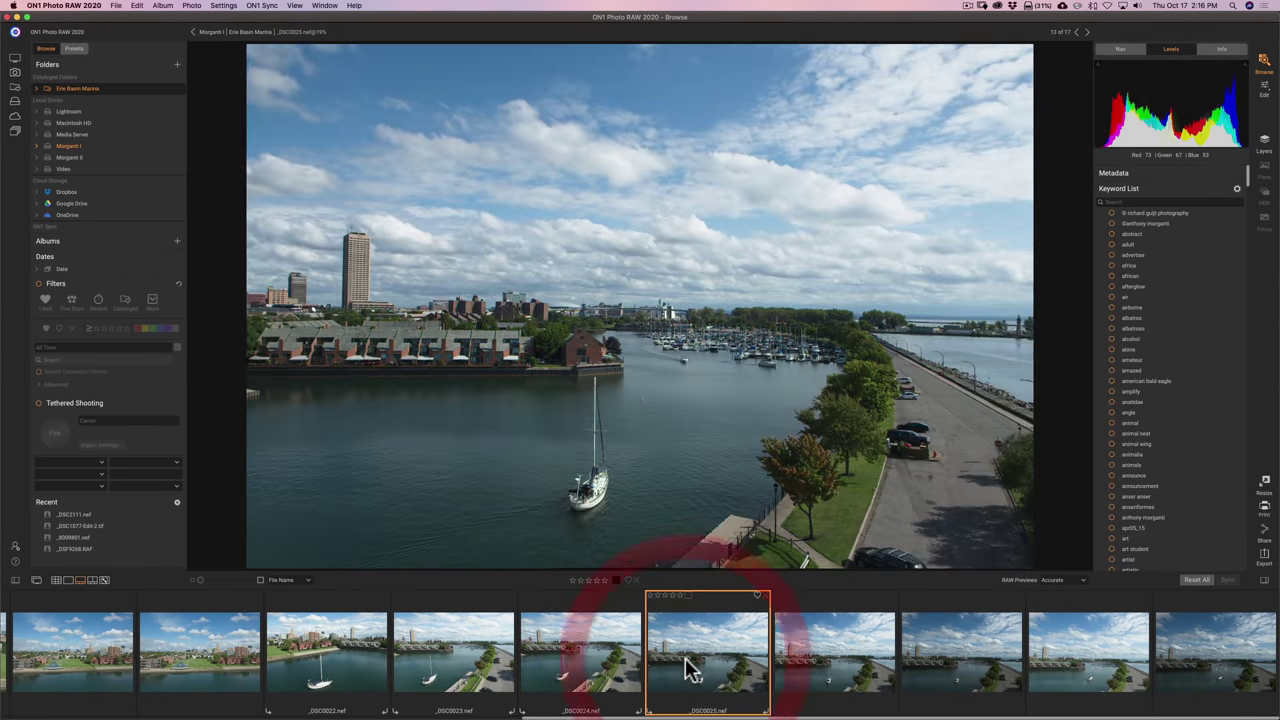
click(602, 669)
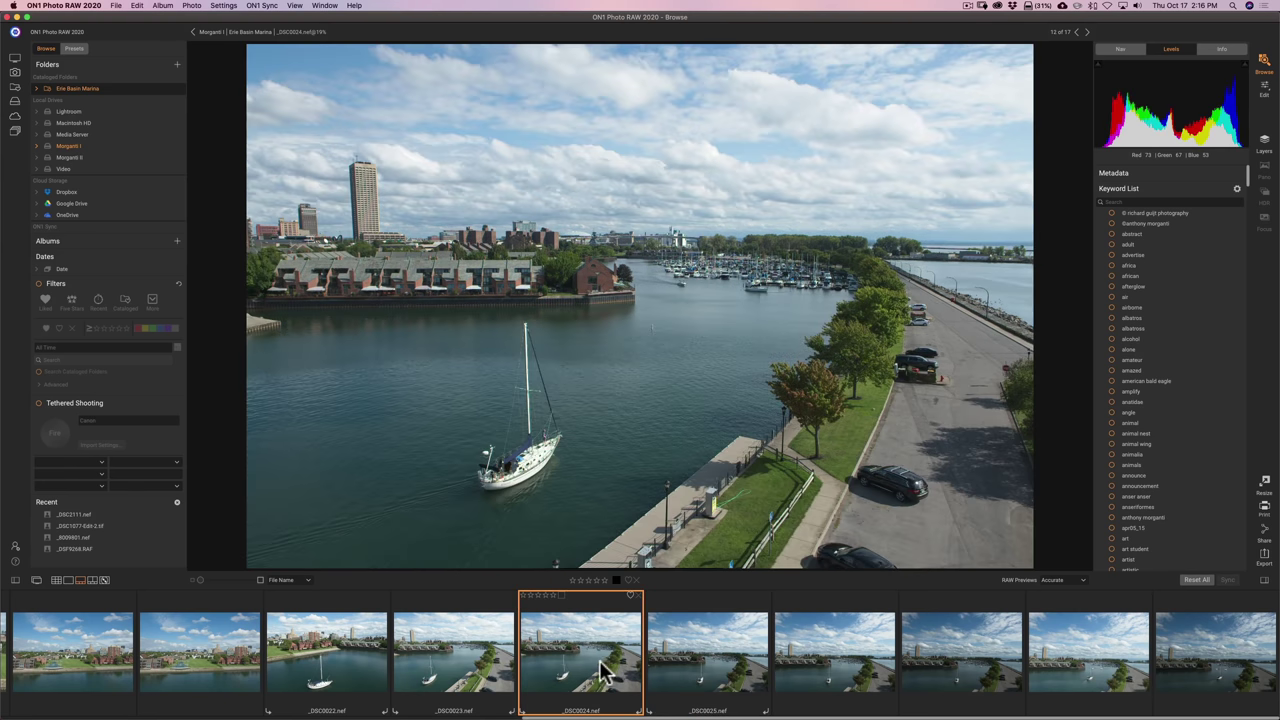
click(629, 597)
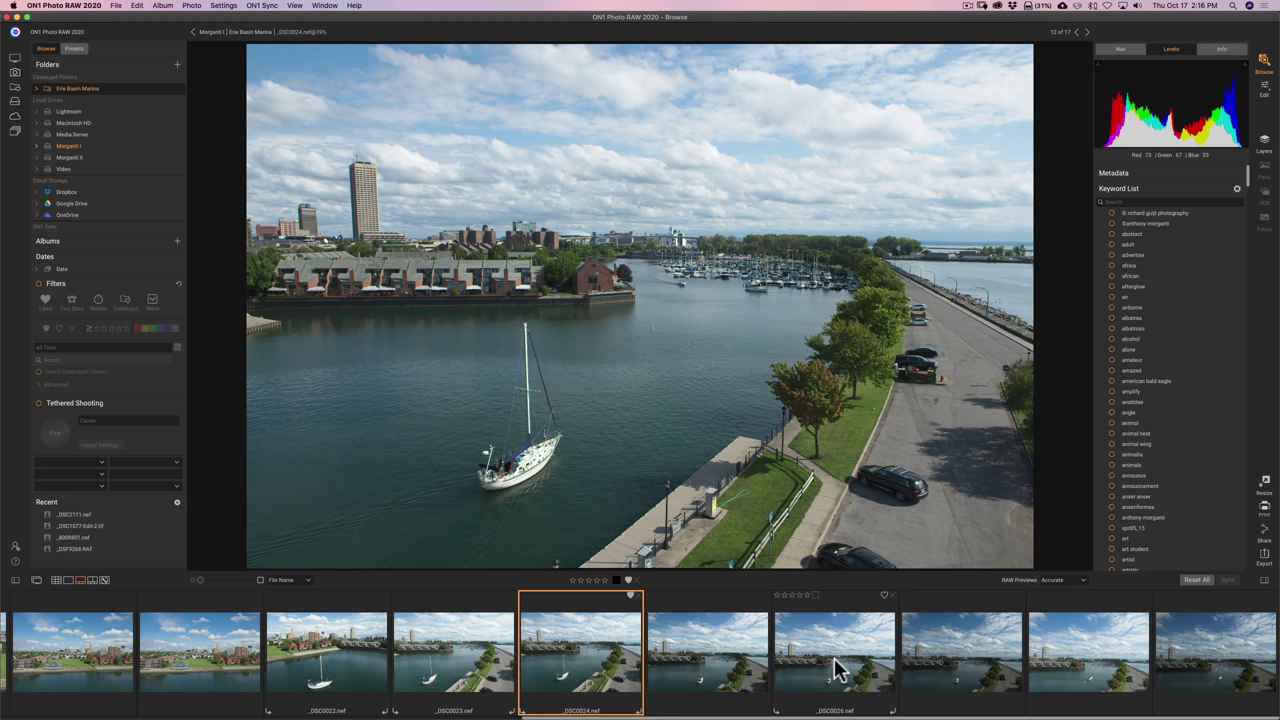
Step: Go to the last photo, _DSC0029 (17 of 17), and mark it liked
click(922, 664)
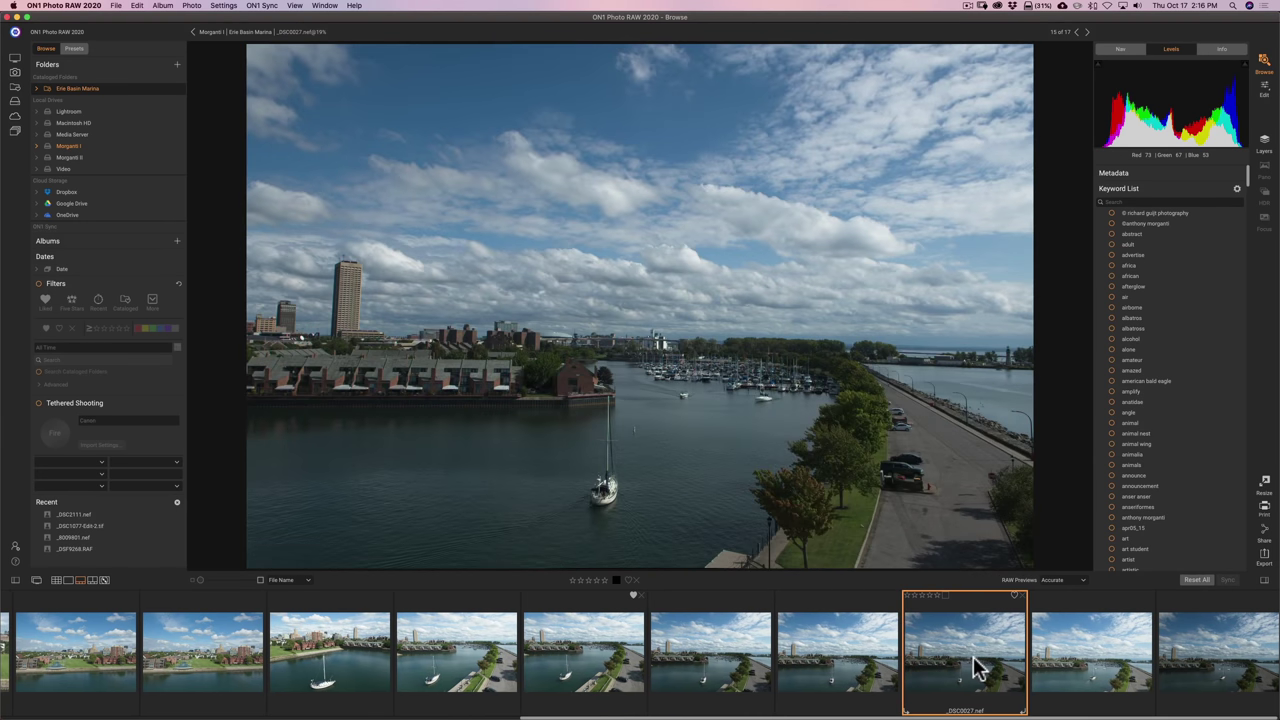
click(1170, 667)
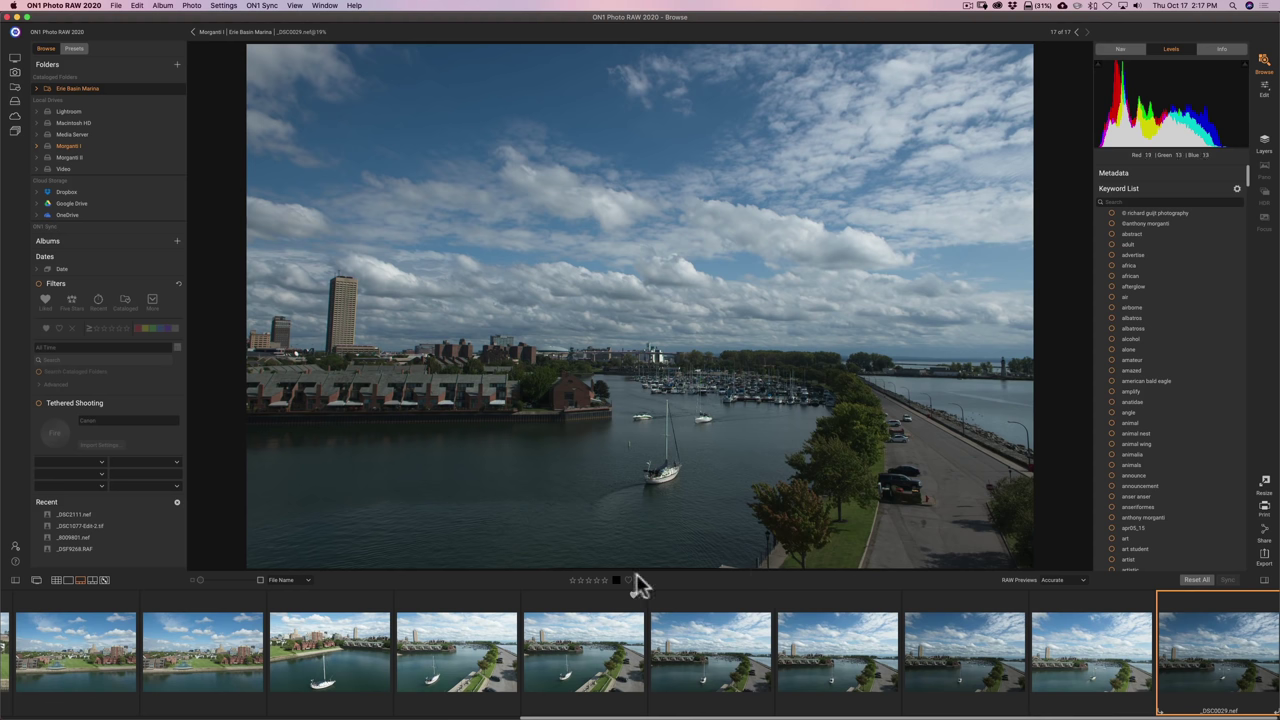
click(628, 580)
scroll(858, 660, up, 5)
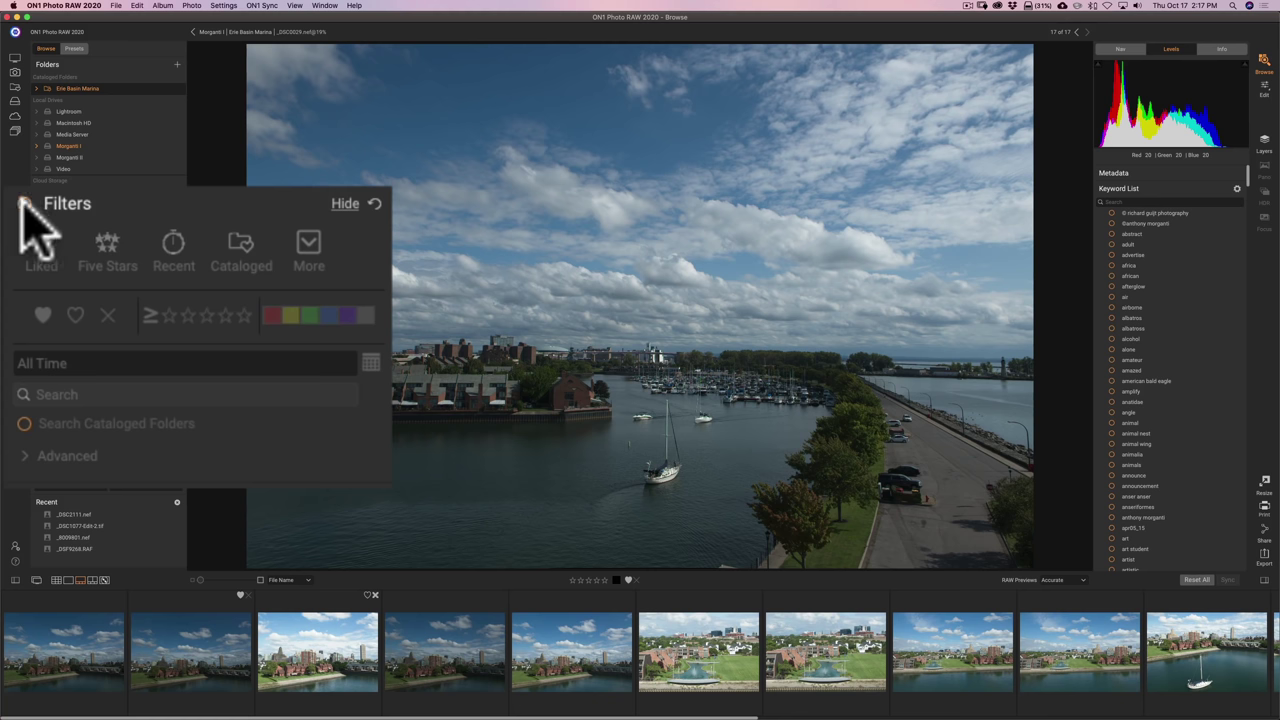
Step: Filter the folder to liked photos only: _DSC0015, _DSC0024 and _DSC0029
click(24, 203)
click(40, 245)
click(40, 252)
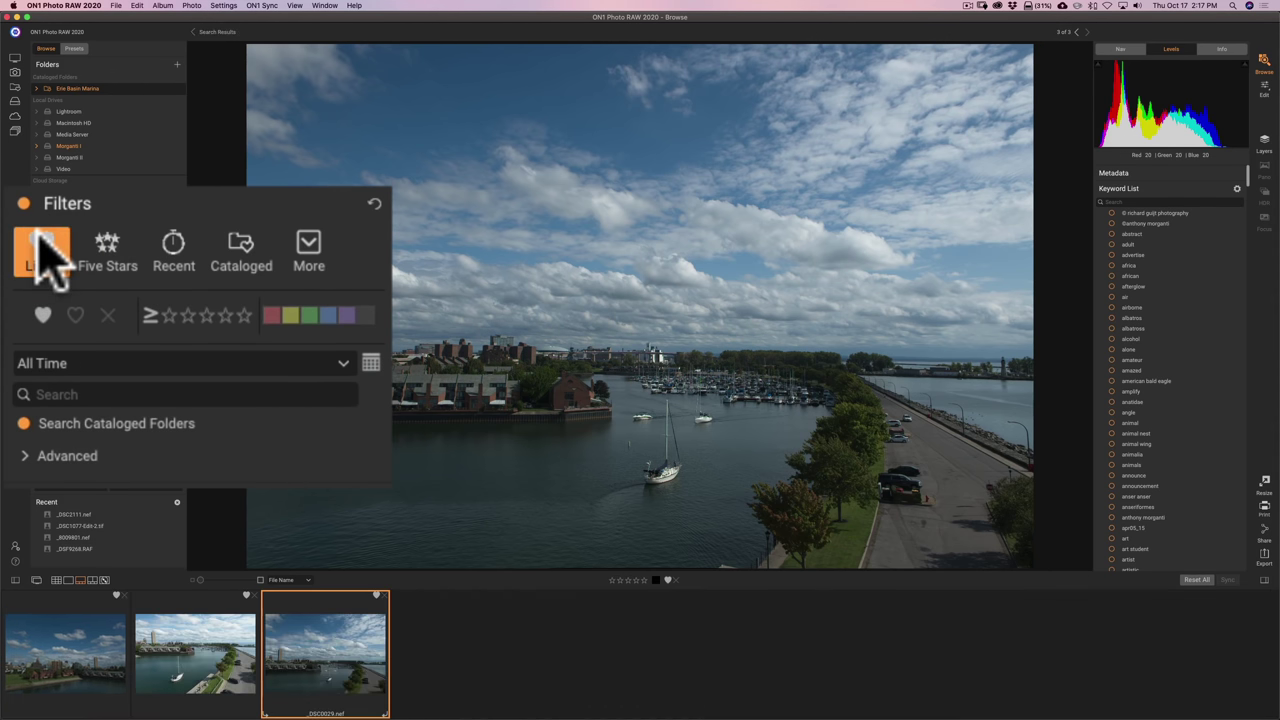
Step: Click through the three liked photos and settle on _DSC0029
click(63, 632)
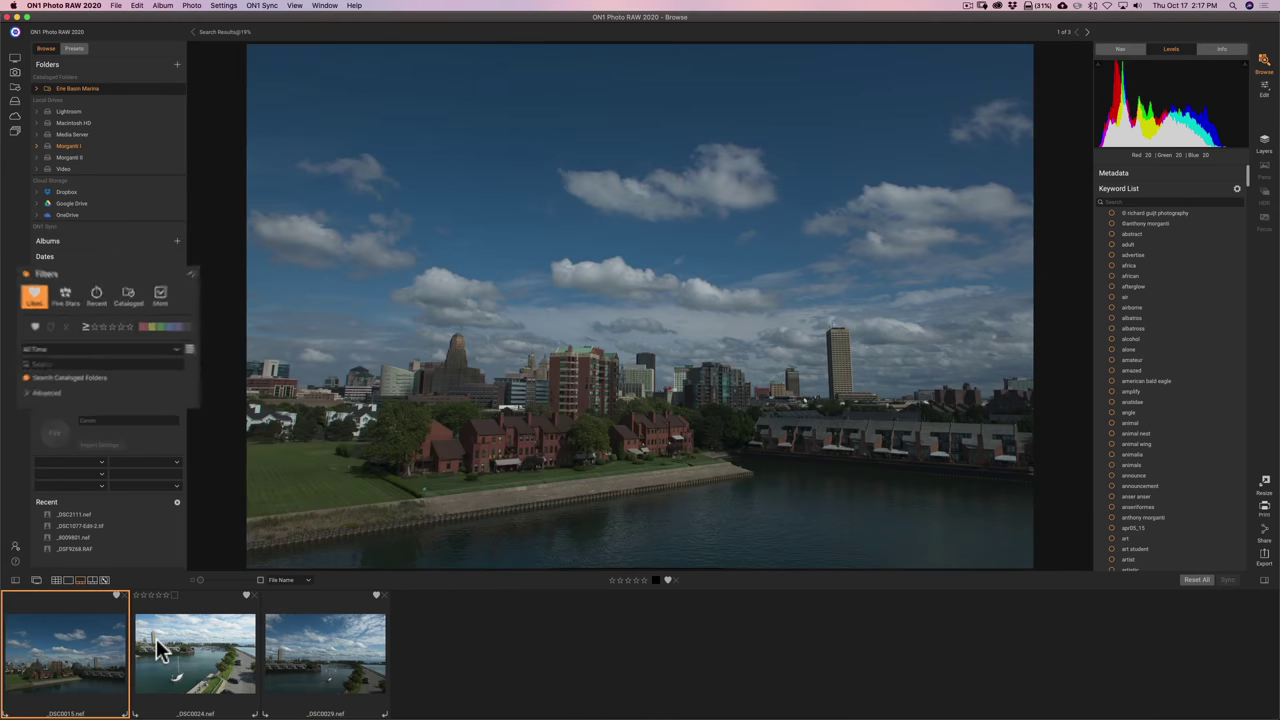
click(160, 640)
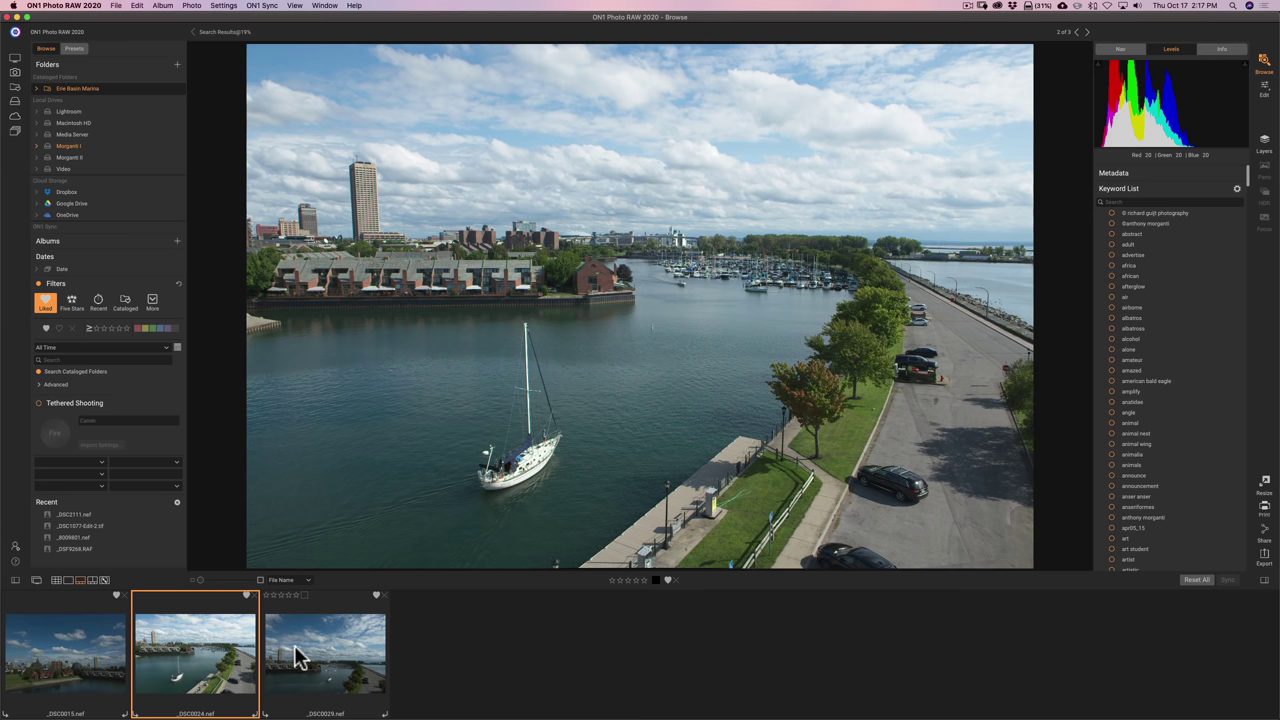
click(296, 652)
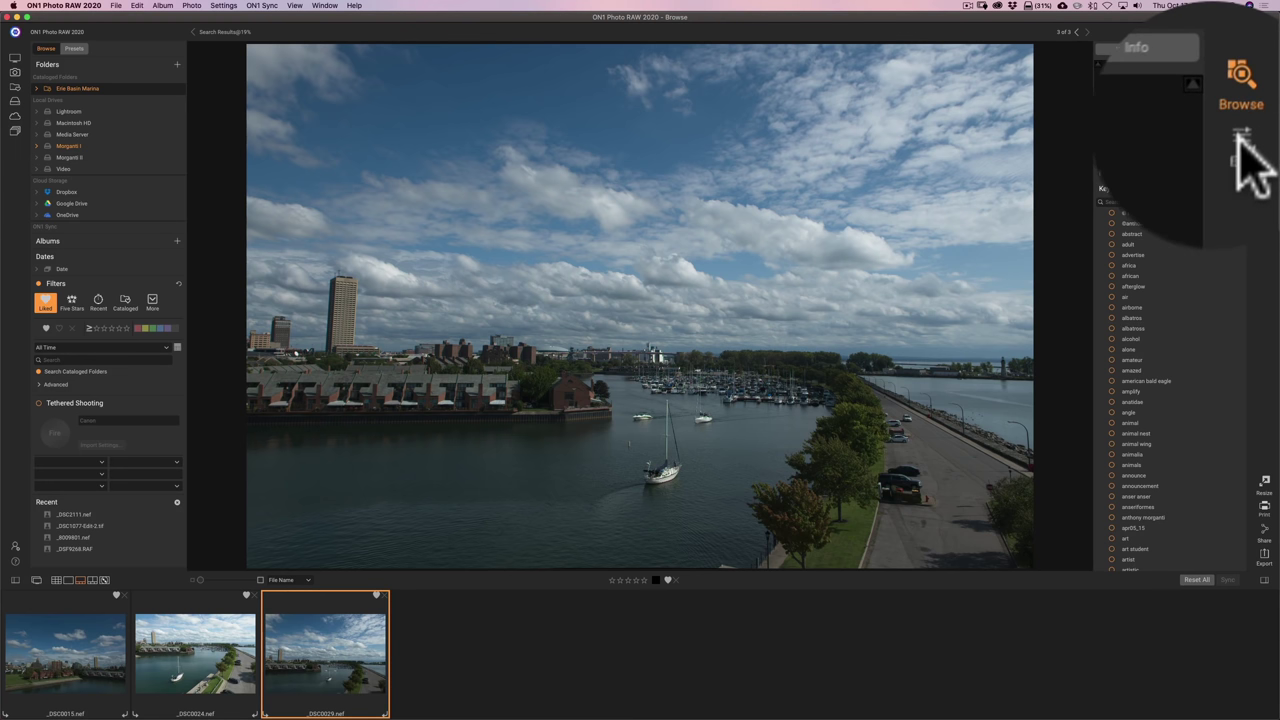
Step: Open _DSC0029 in the Edit module and look over its default Develop settings
click(1265, 93)
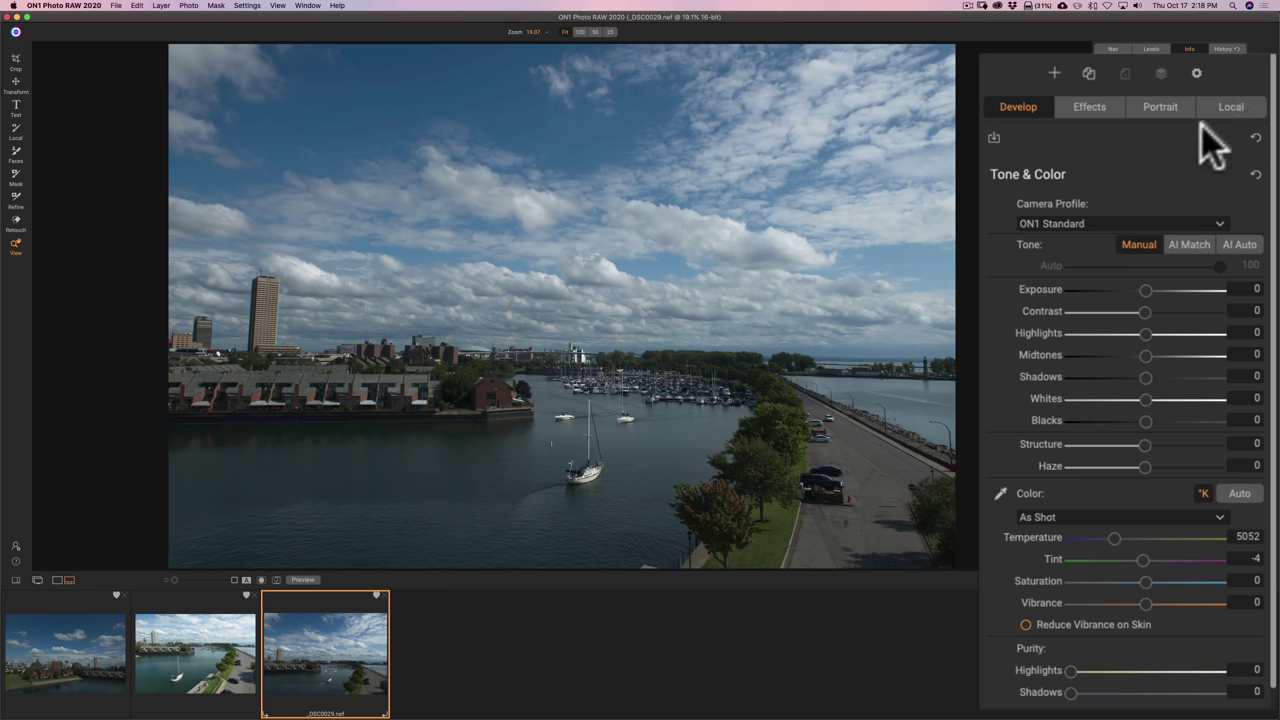
scroll(1205, 148, down, 2)
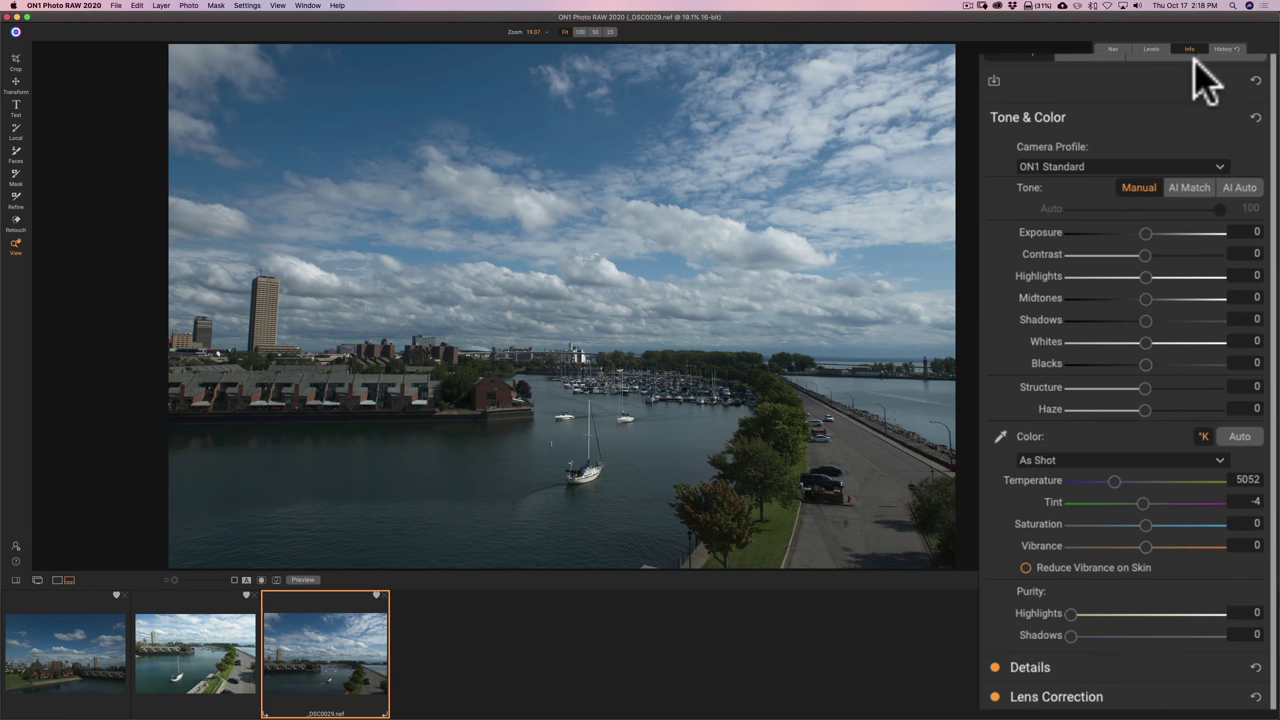
scroll(1203, 80, up, 2)
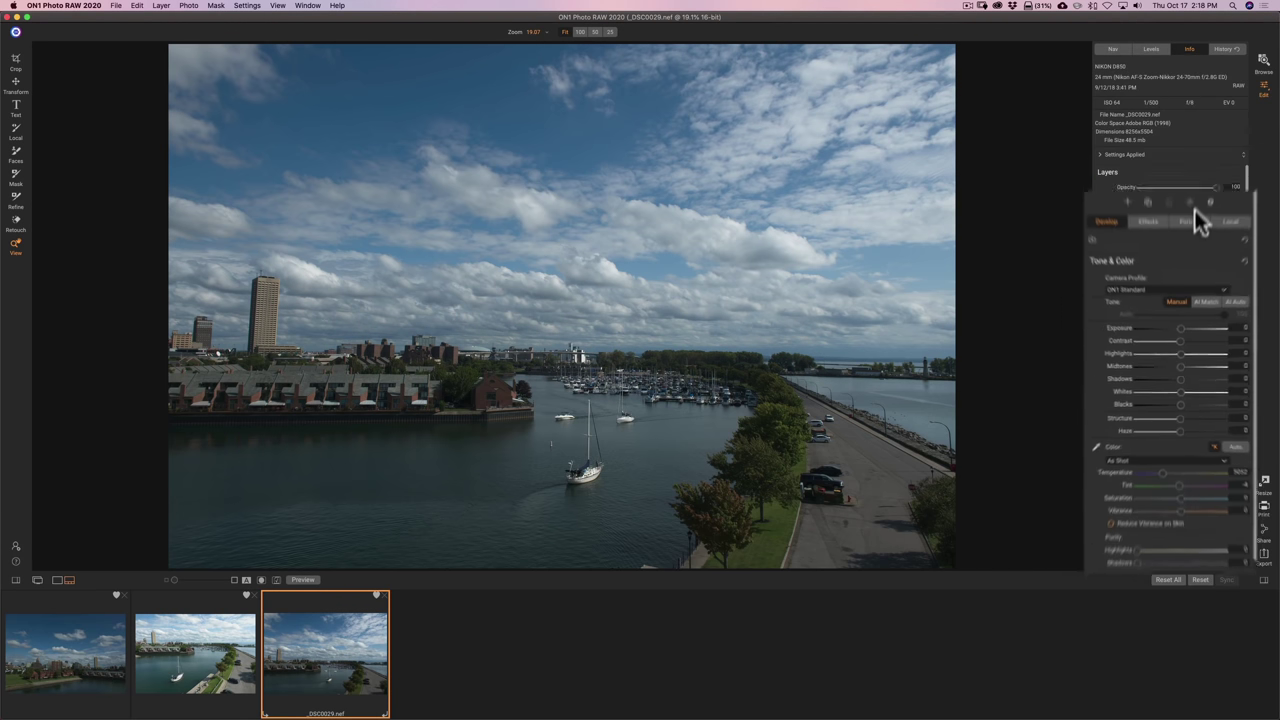
scroll(1197, 235, up, 1)
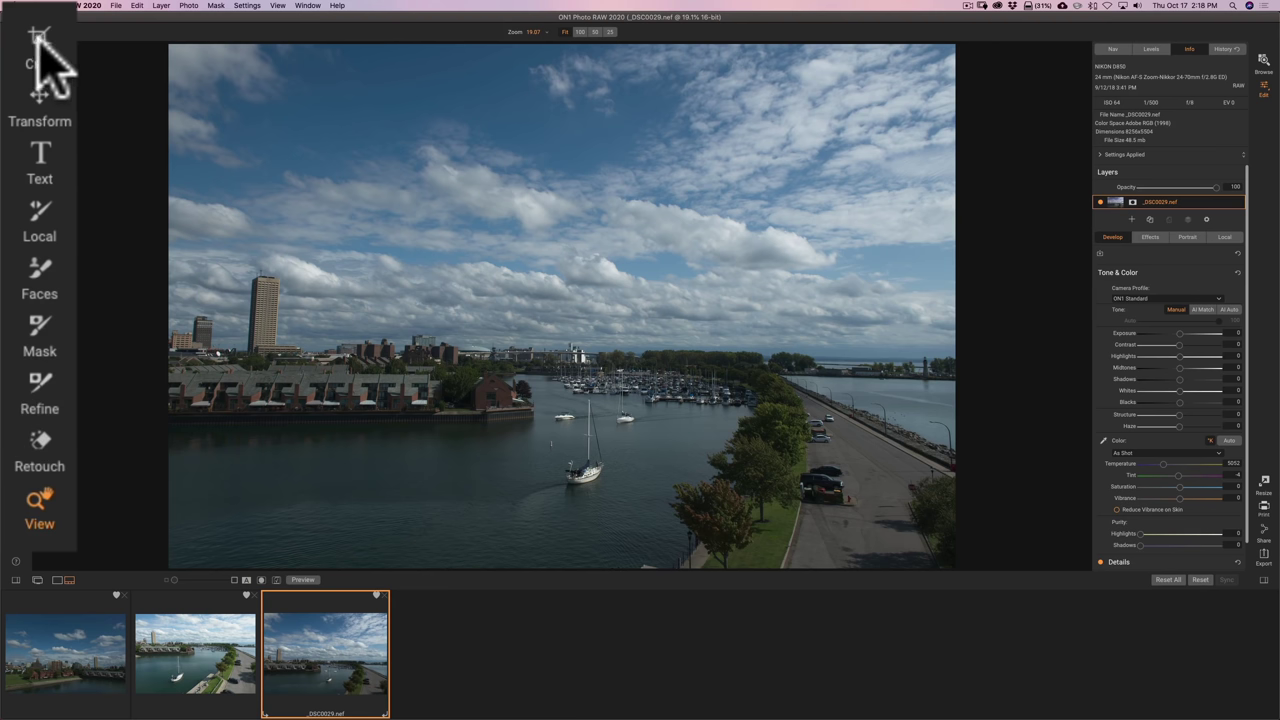
Step: Rotate the marina photo slightly with the Crop tool to level the horizon, and apply the crop
click(15, 62)
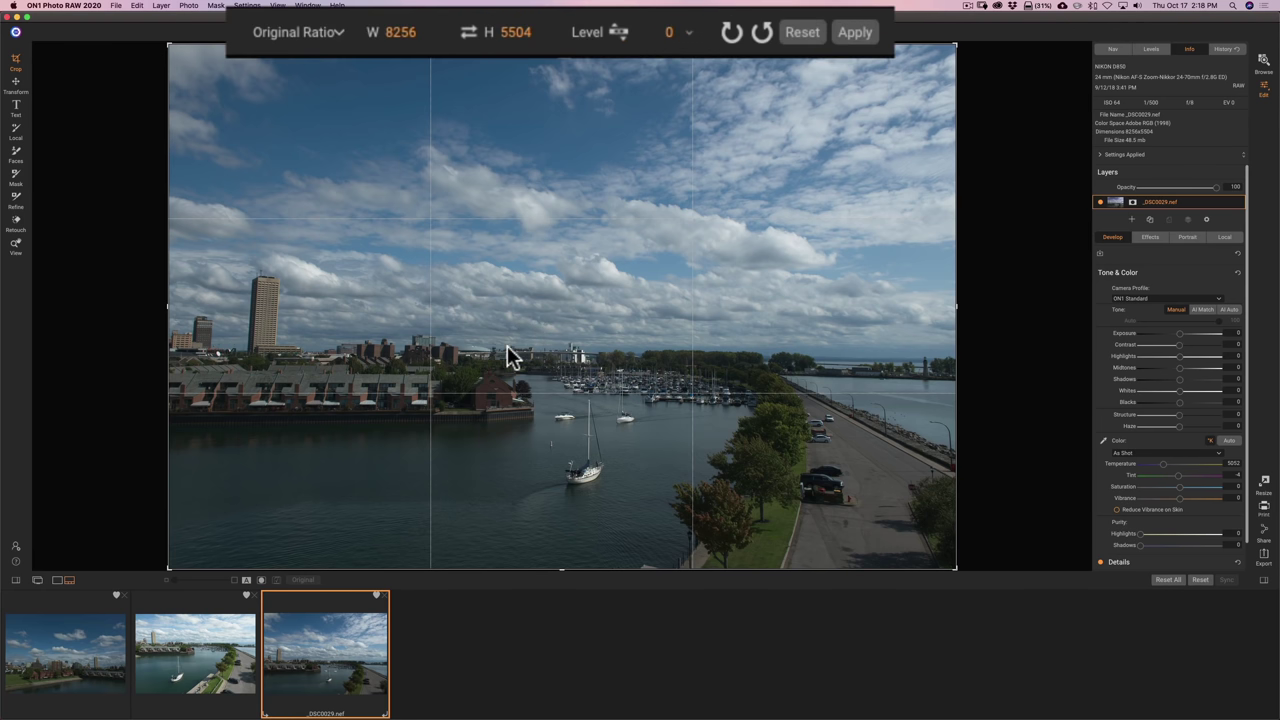
click(617, 32)
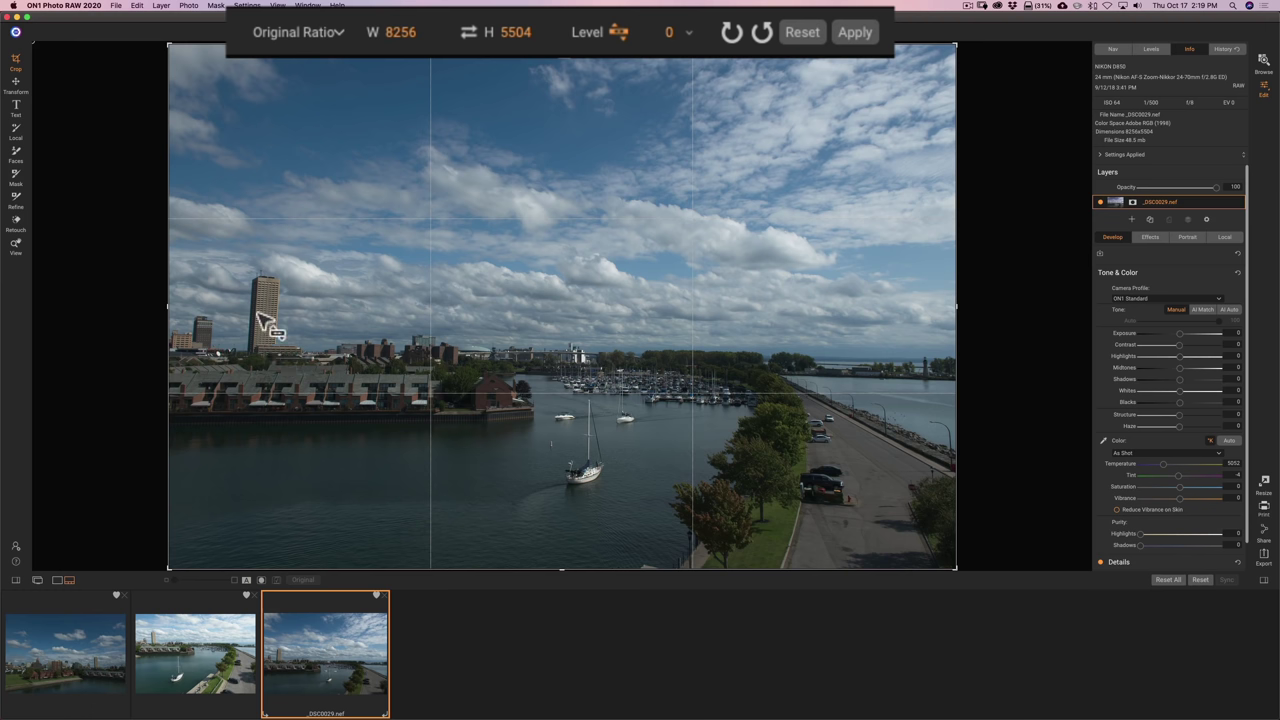
click(617, 30)
click(978, 343)
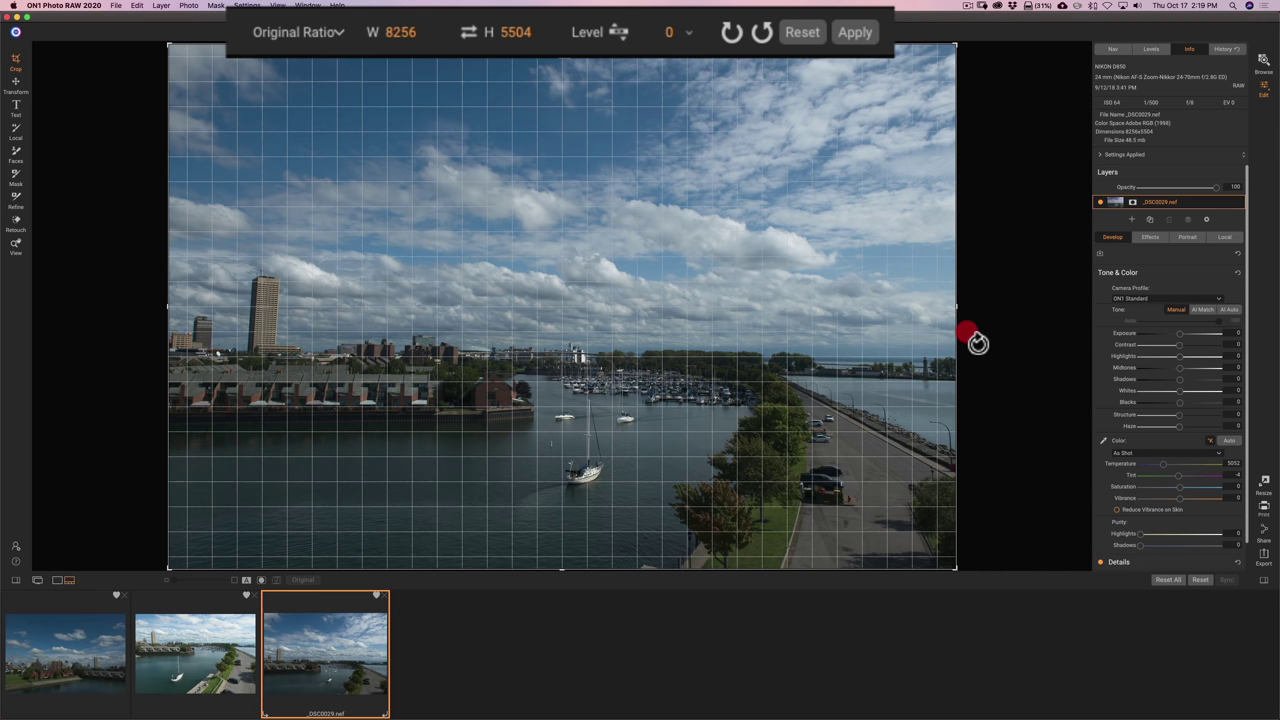
drag(978, 343, 977, 335)
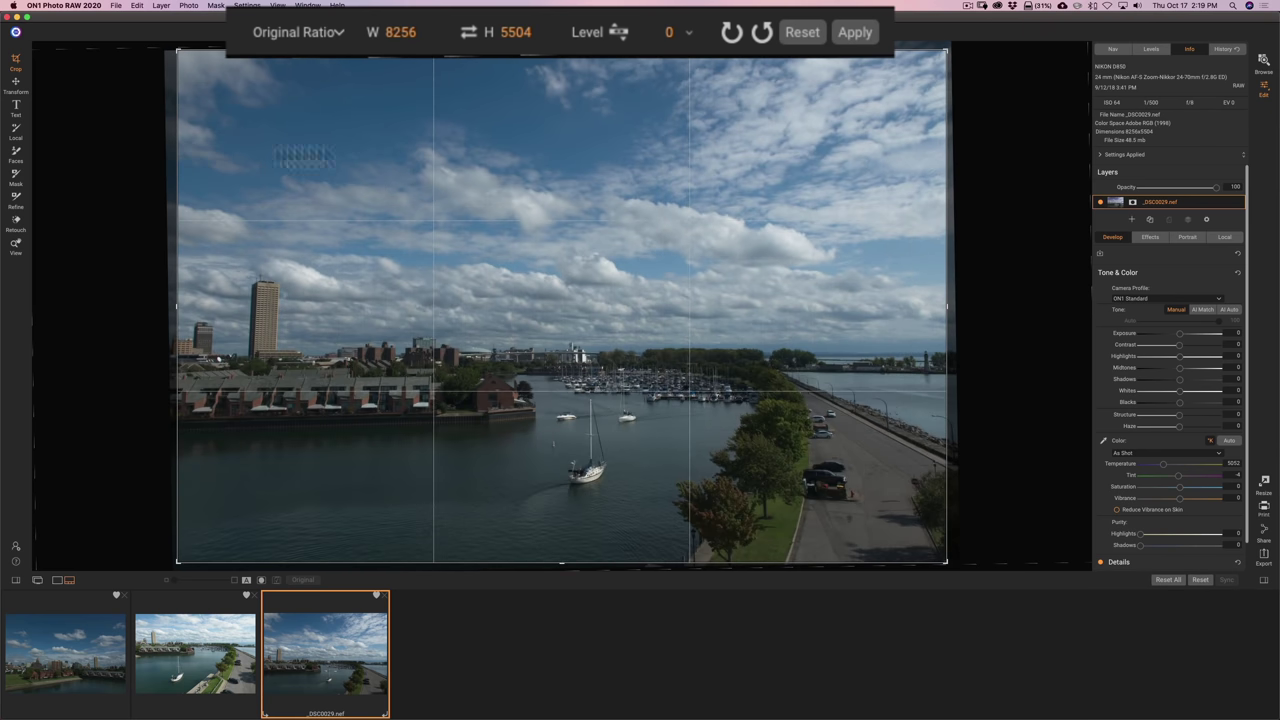
click(853, 31)
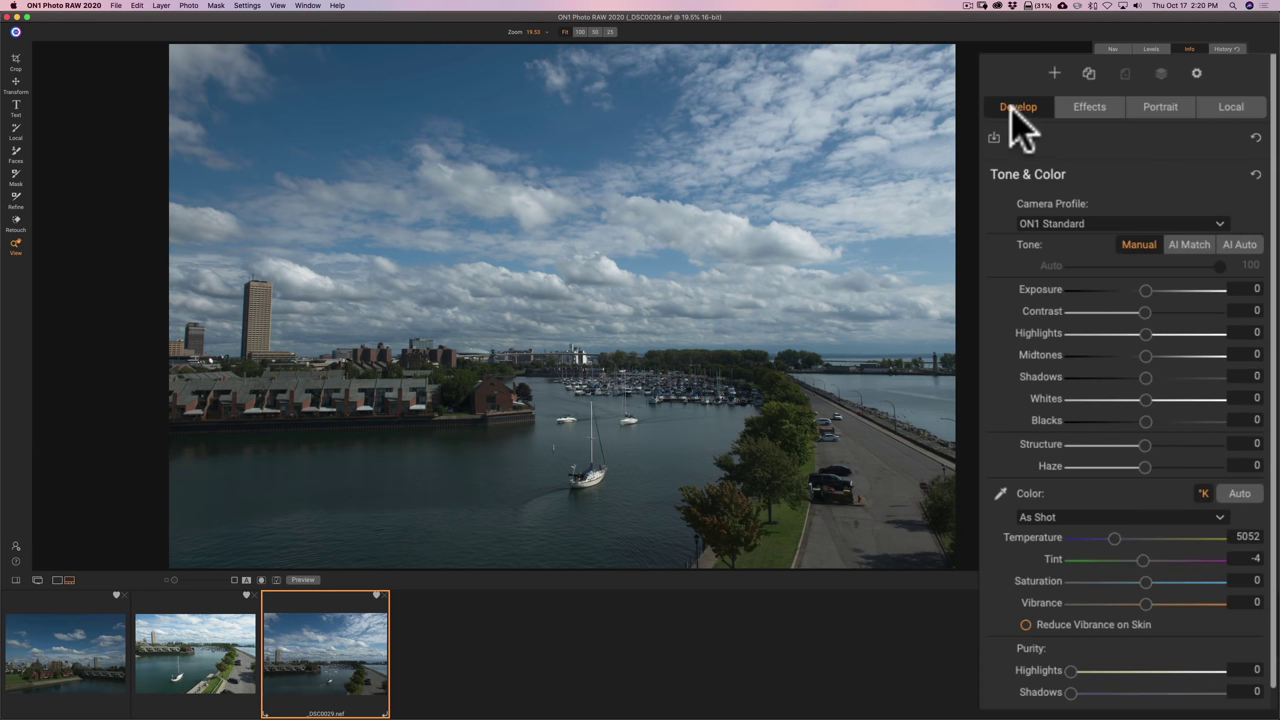
Step: Choose ON1 Standard from the Tone & Color camera profile list
click(1220, 223)
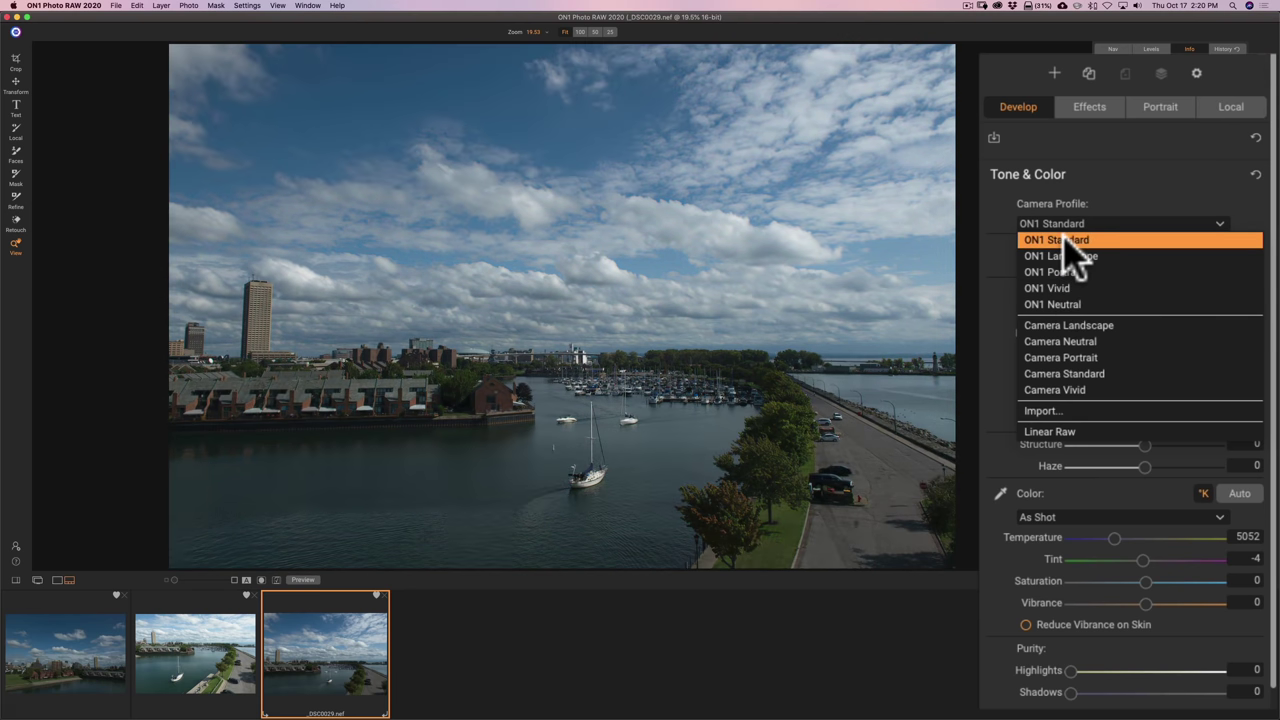
click(1070, 242)
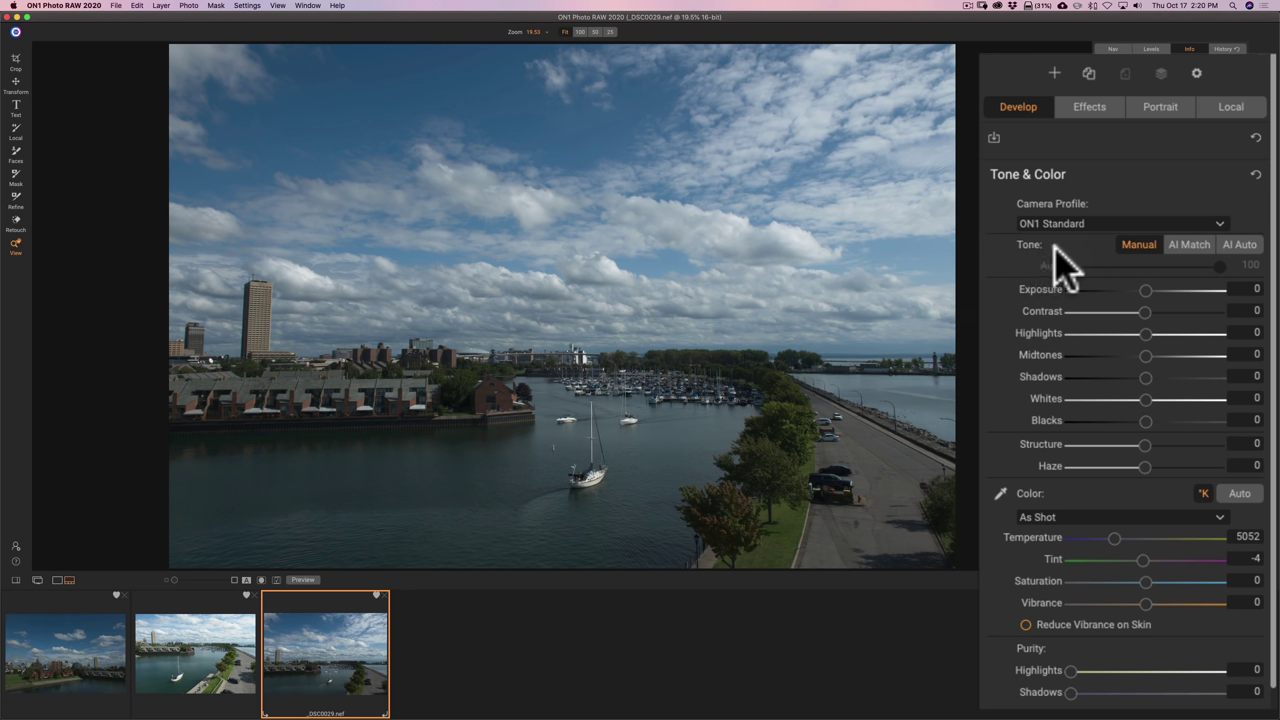
Step: Try AI Match, then apply AI Auto tone (Contrast 4, Highlights -15, Shadows 13, Vibrance 15)
click(1189, 244)
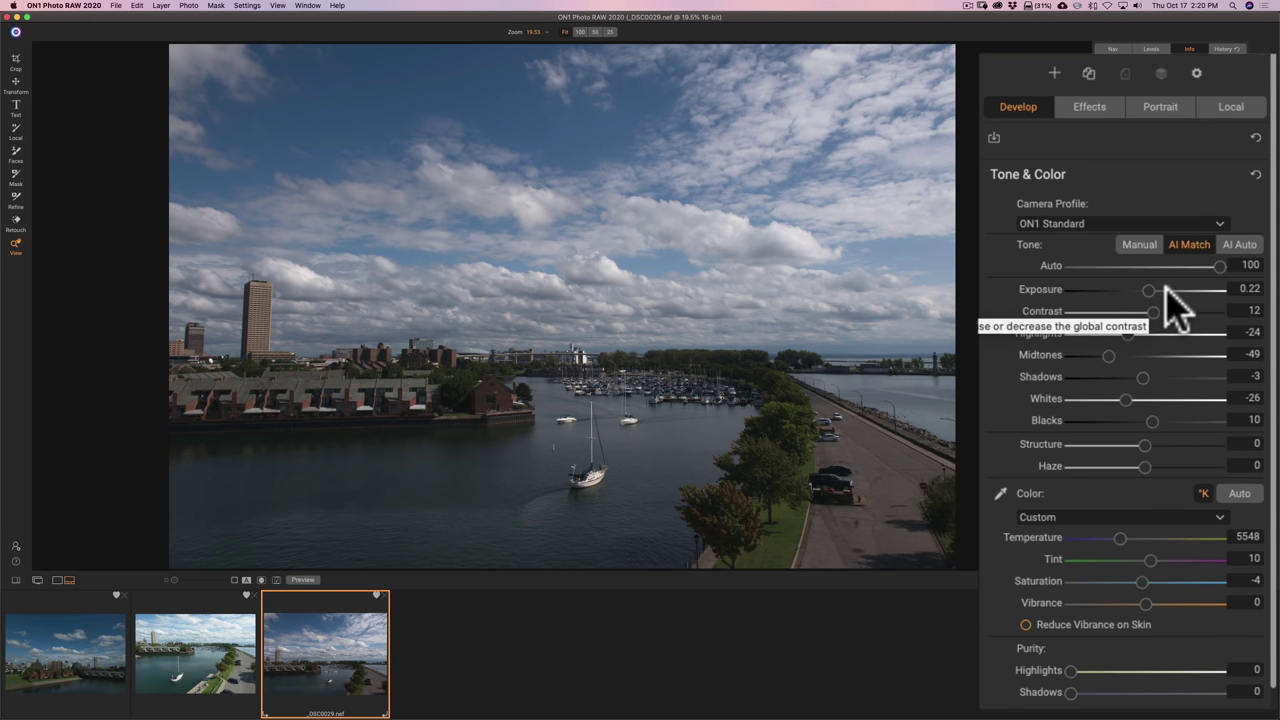
click(1236, 242)
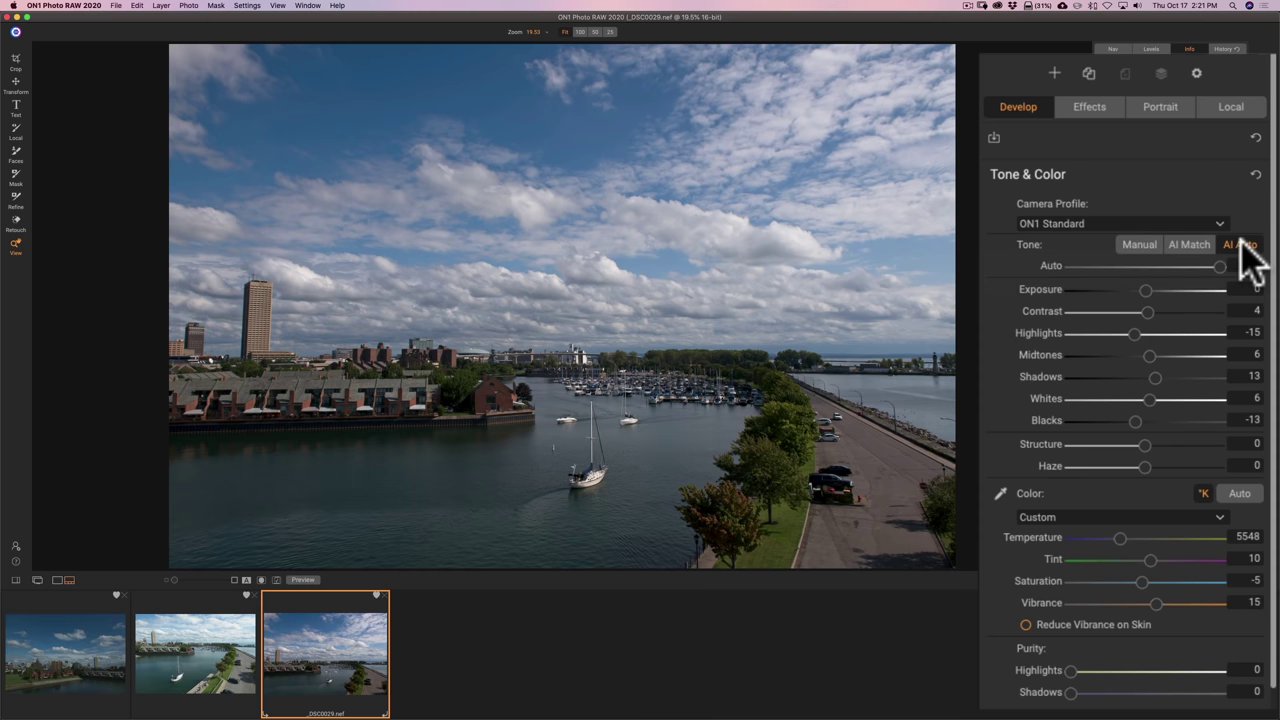
Step: Switch tone to Manual and set Highlights -53, Midtones 15 and Shadows 18
click(1138, 244)
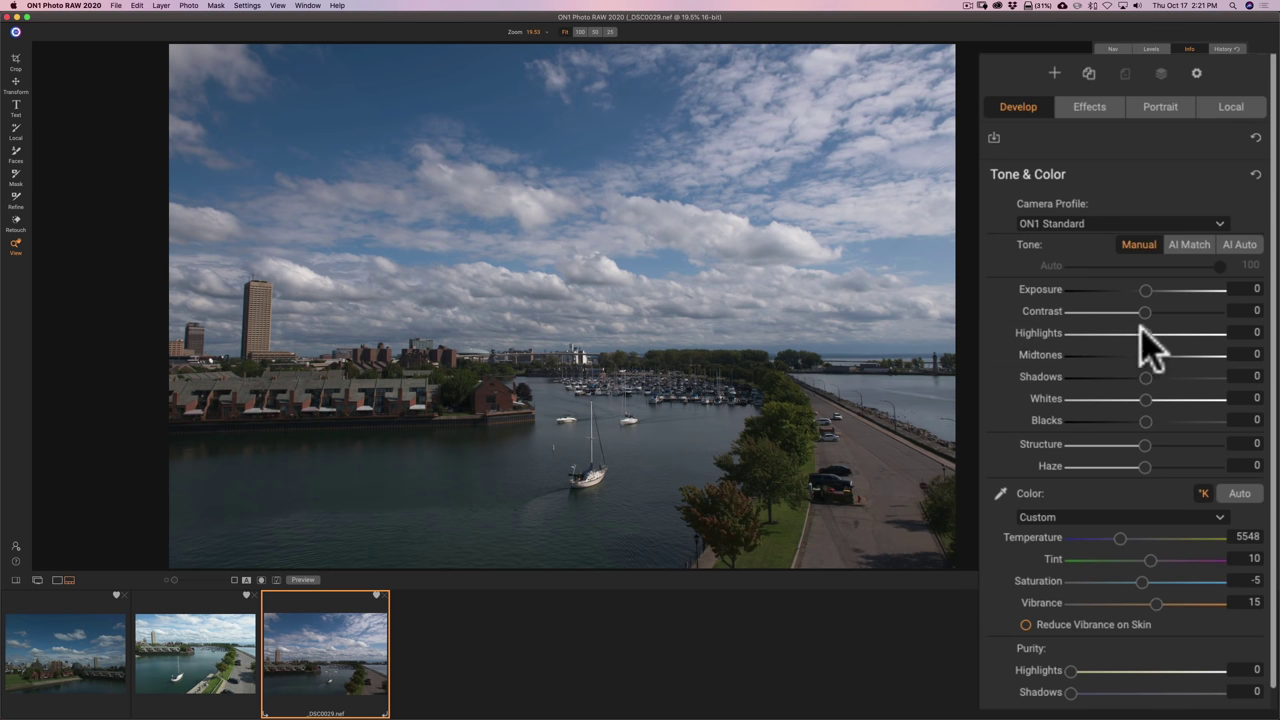
drag(1145, 334, 1156, 380)
click(1155, 380)
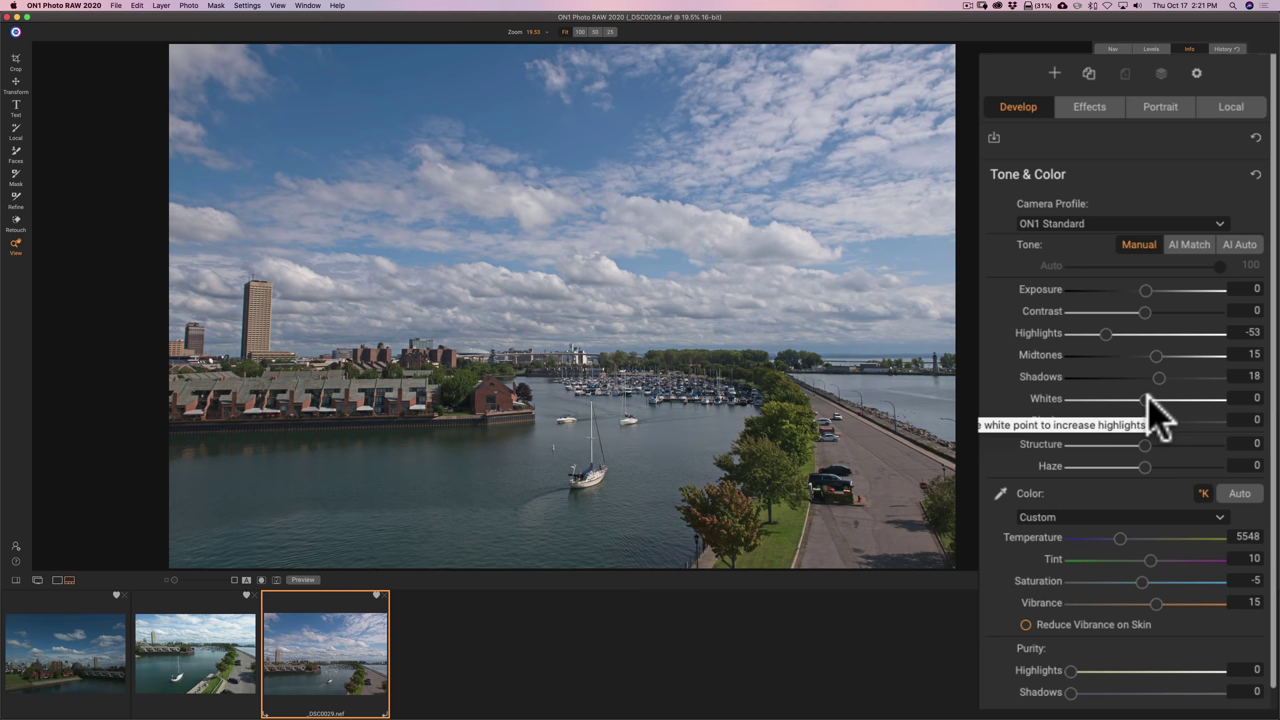
Step: With the clipping view on, set Whites to 44 so the clouds don't clip
key(j)
drag(1146, 399, 1216, 400)
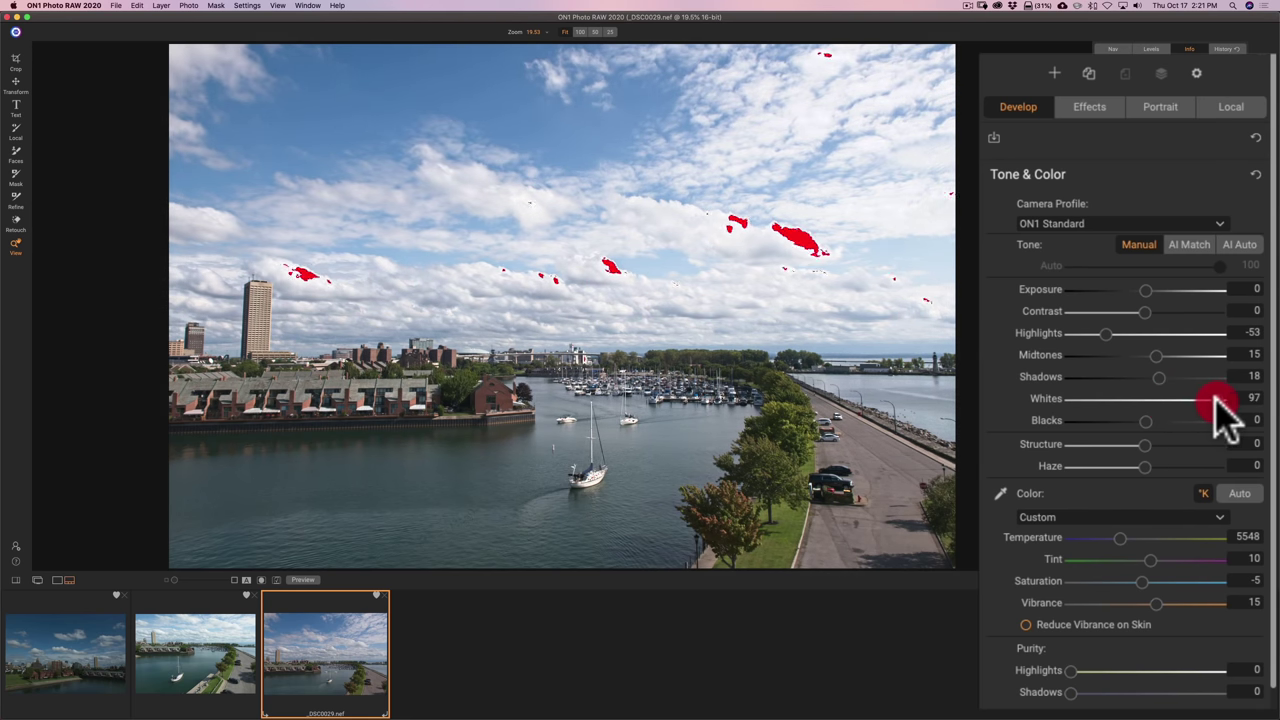
drag(1216, 400, 1214, 400)
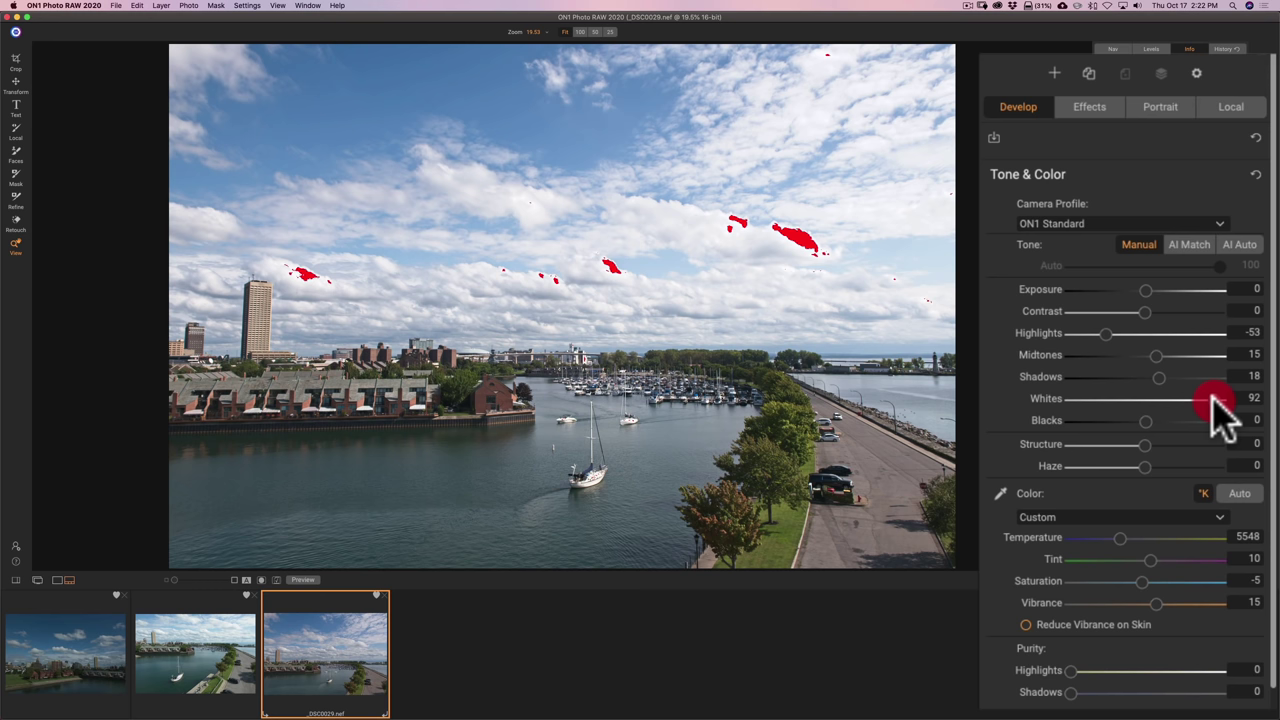
drag(1214, 400, 1177, 401)
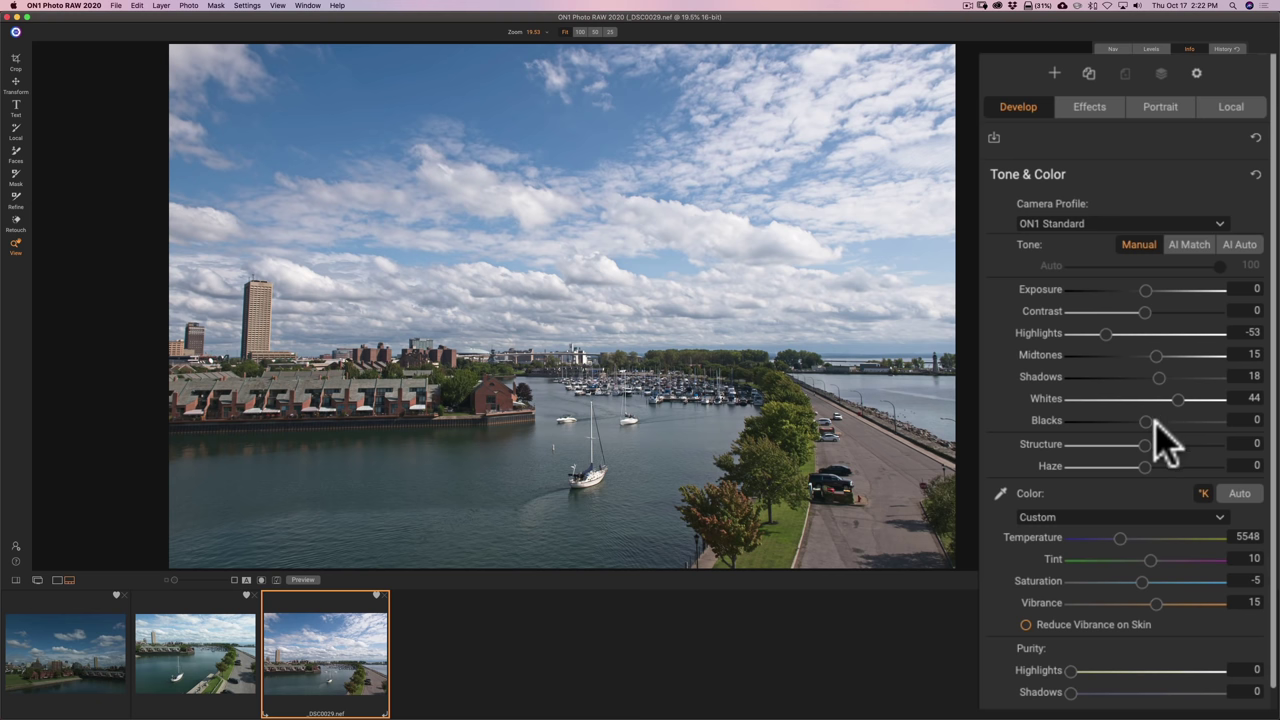
Step: Set Blacks to -12, easing back to limit shadow clipping
key(j)
click(1146, 422)
drag(1146, 422, 1110, 425)
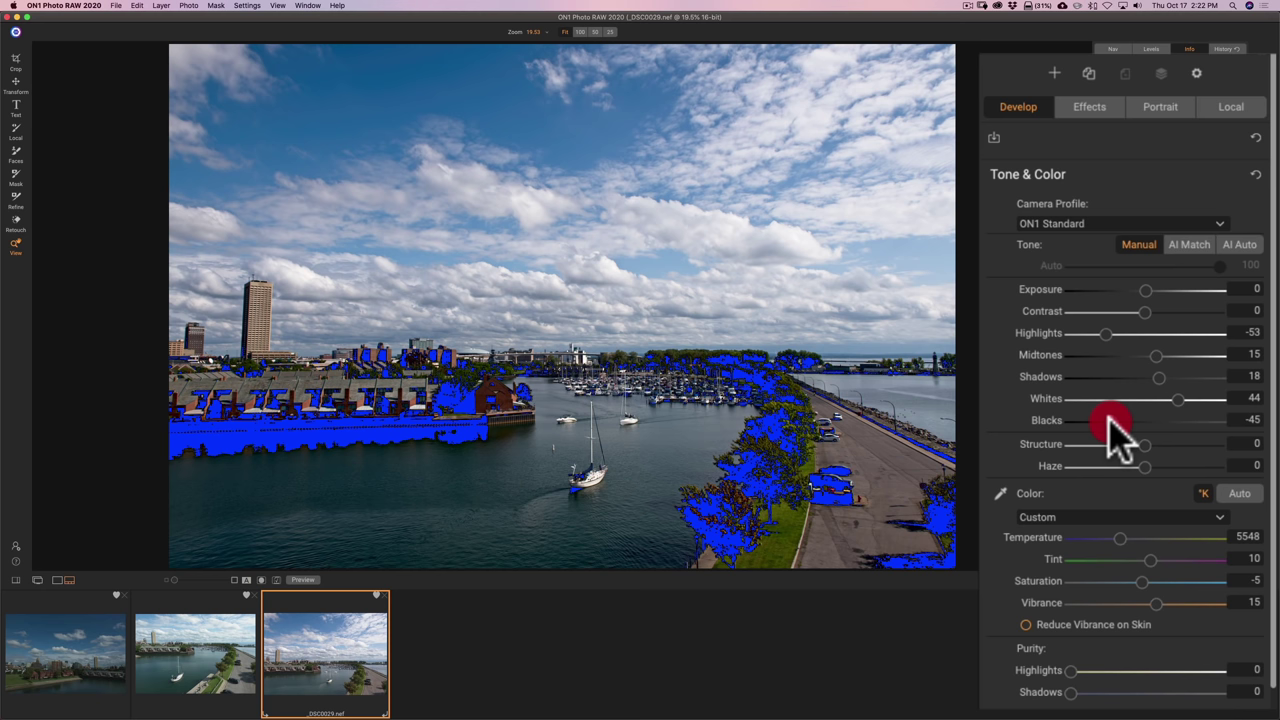
drag(1109, 420, 1118, 422)
scroll(1101, 422, down, 1)
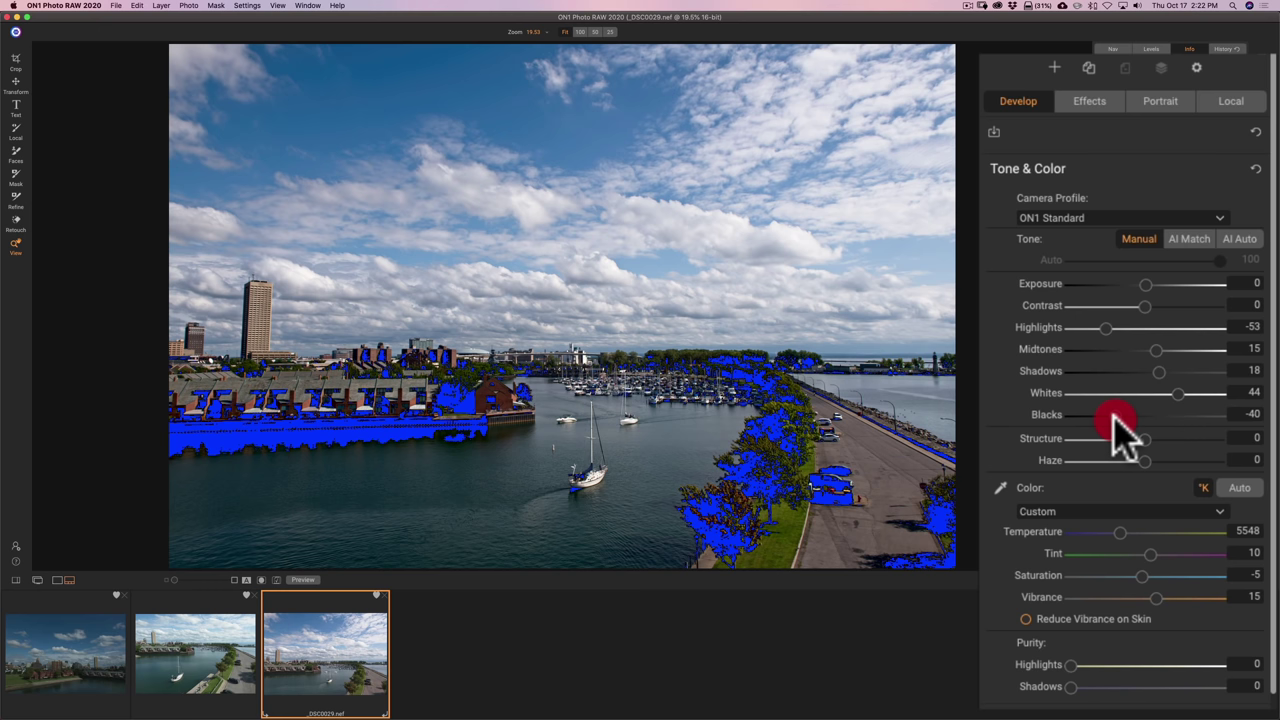
drag(1113, 418, 1134, 418)
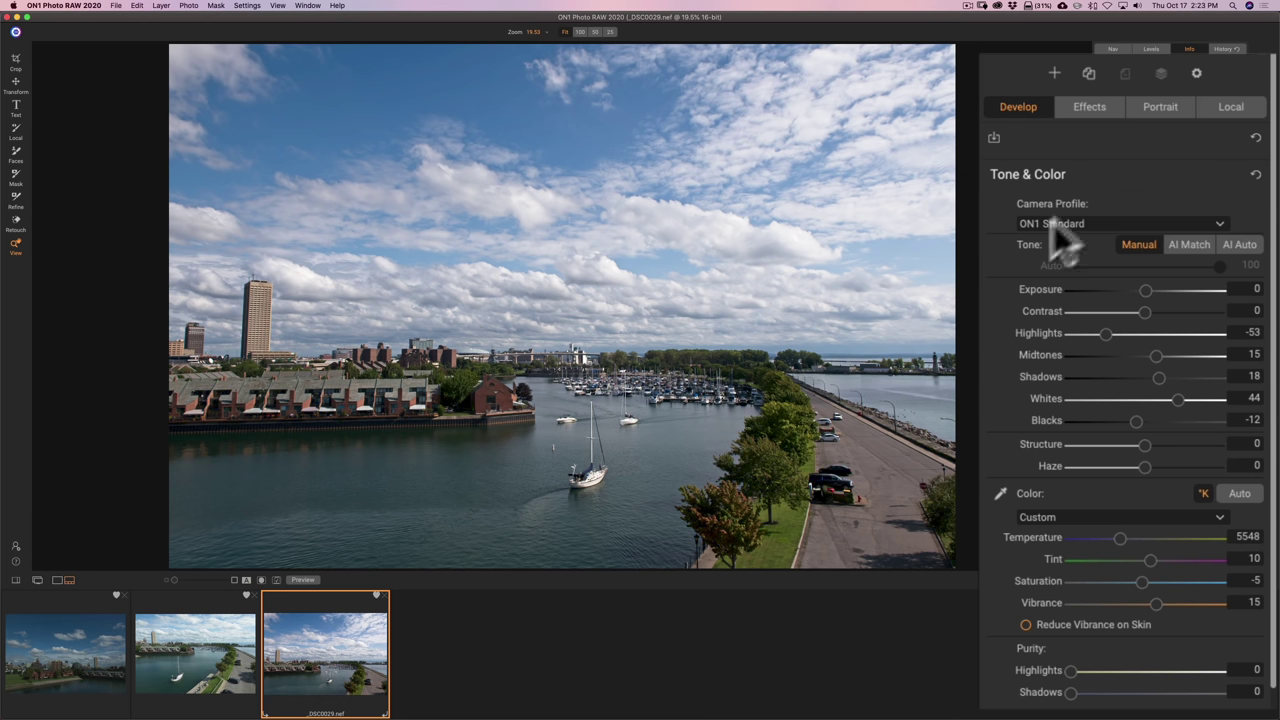
Step: Raise the photo's Contrast to 14
scroll(1071, 232, down, 1)
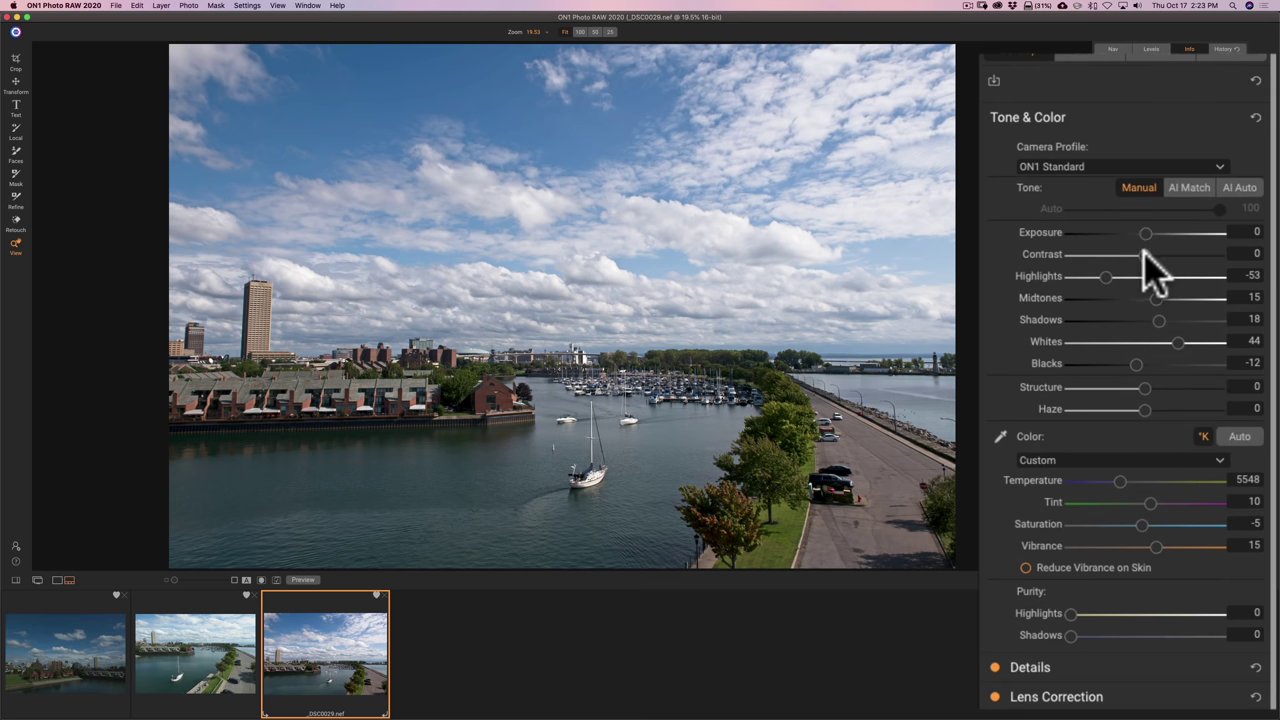
drag(1147, 254, 1153, 255)
click(1151, 275)
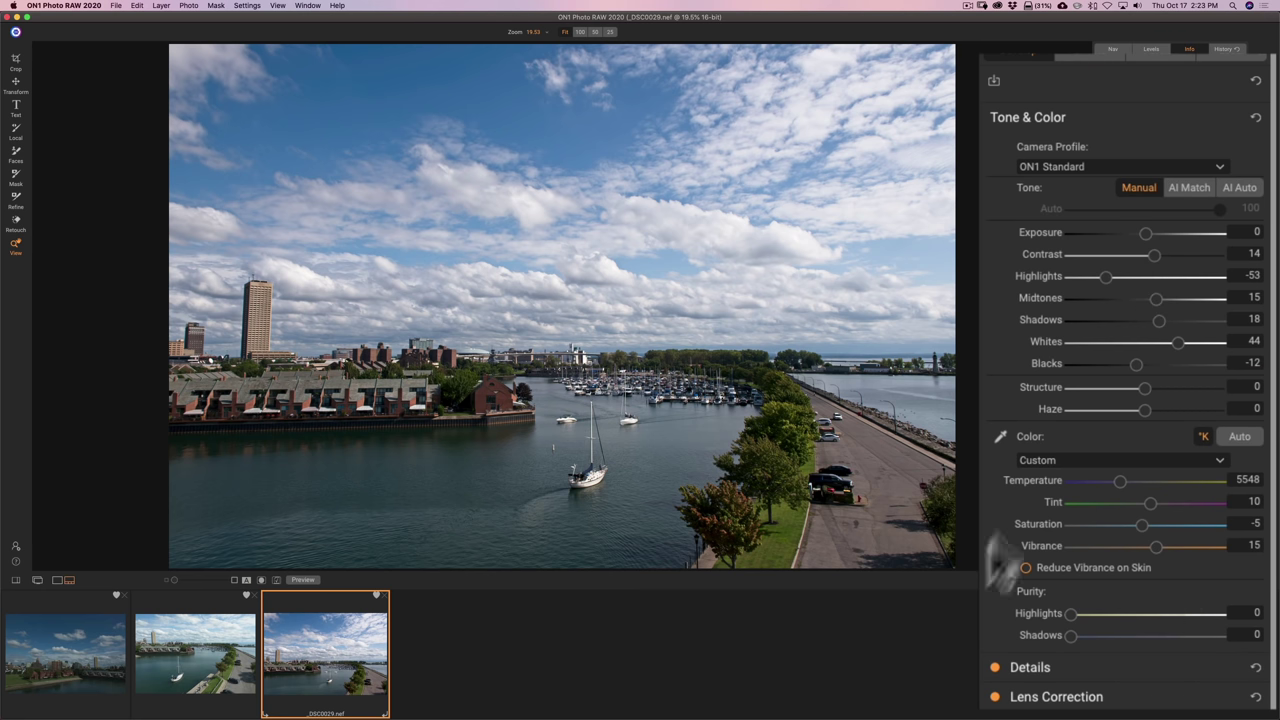
Step: Reset the white balance preset to As Shot and take the Color eyedropper for a gray point
click(1147, 460)
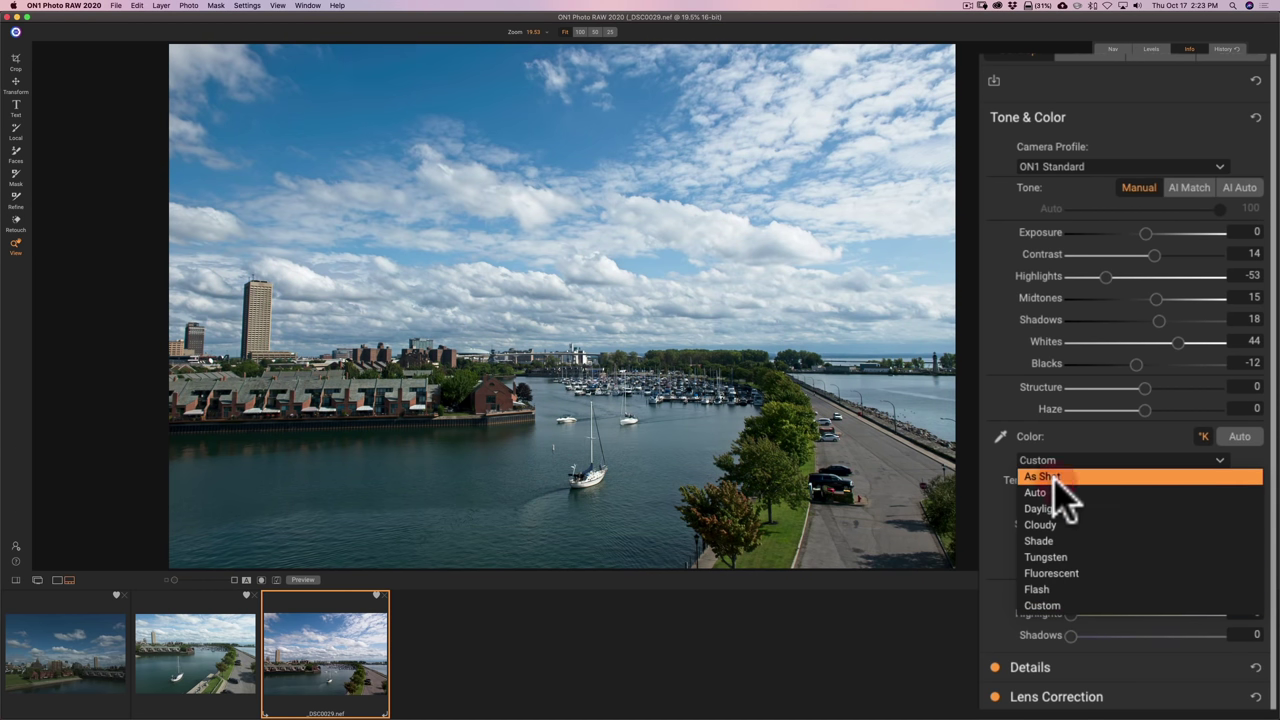
click(1048, 478)
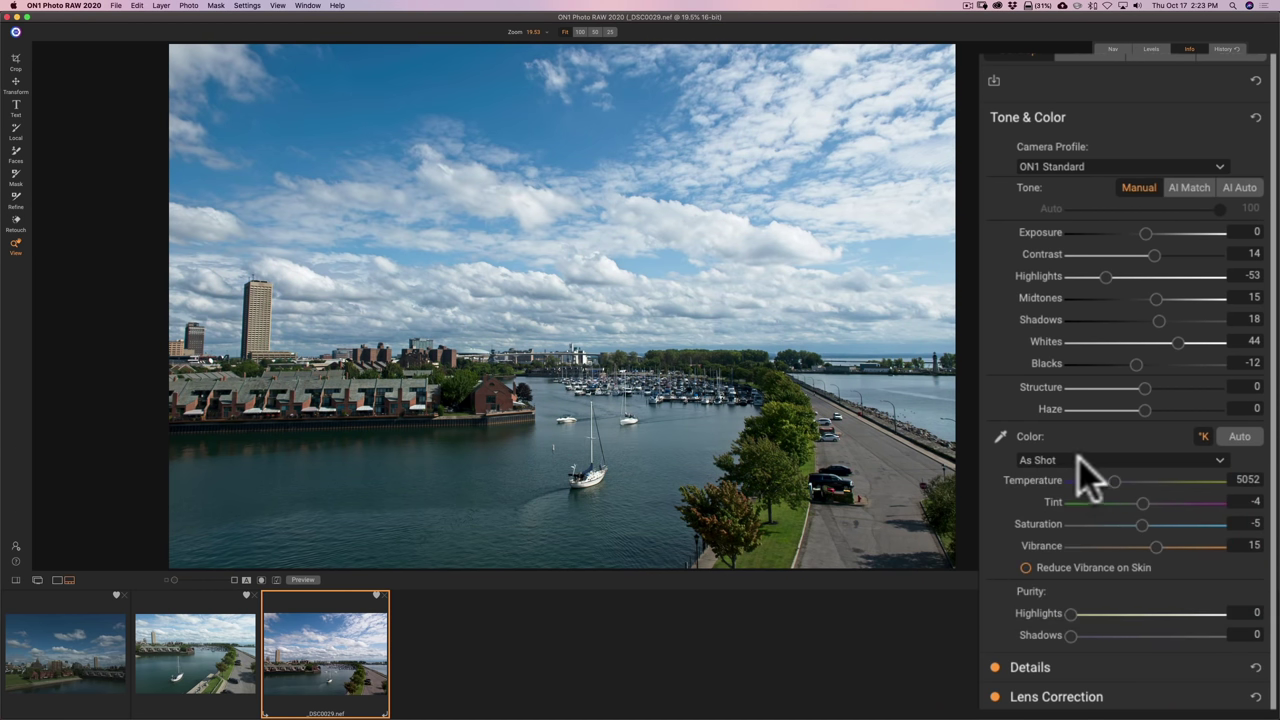
click(1001, 437)
click(602, 266)
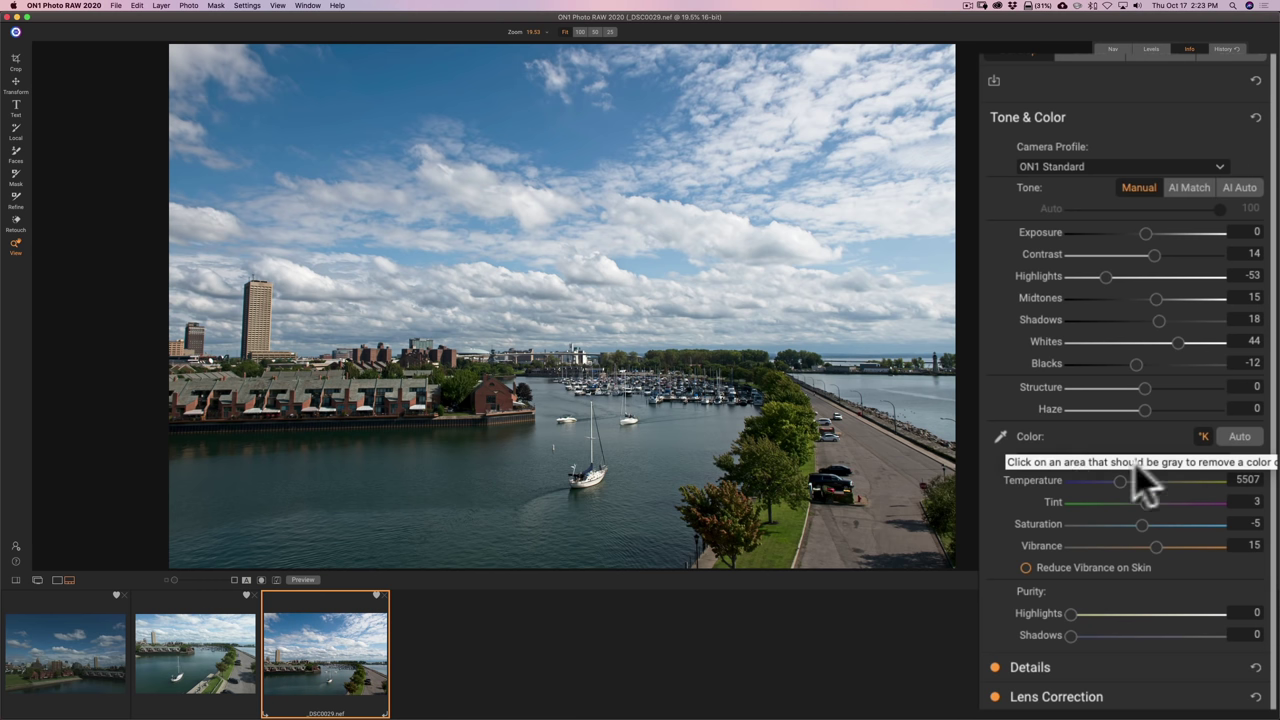
click(1203, 437)
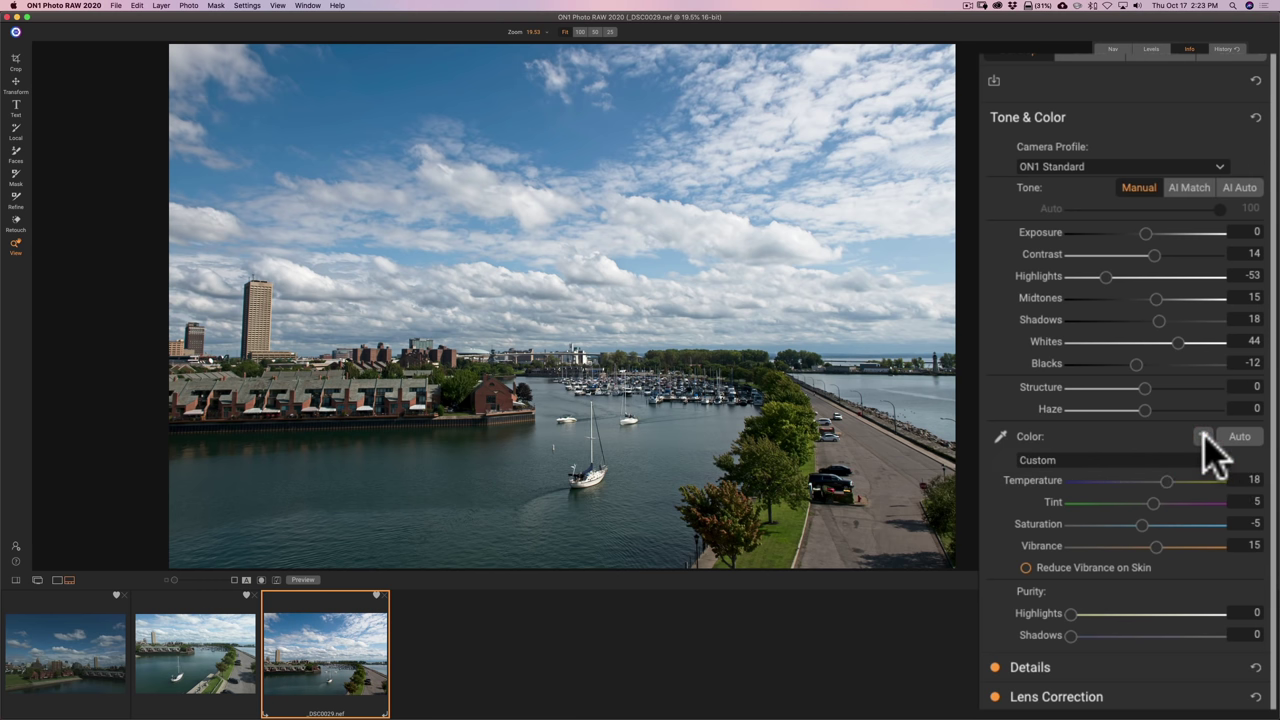
click(1204, 437)
click(1165, 460)
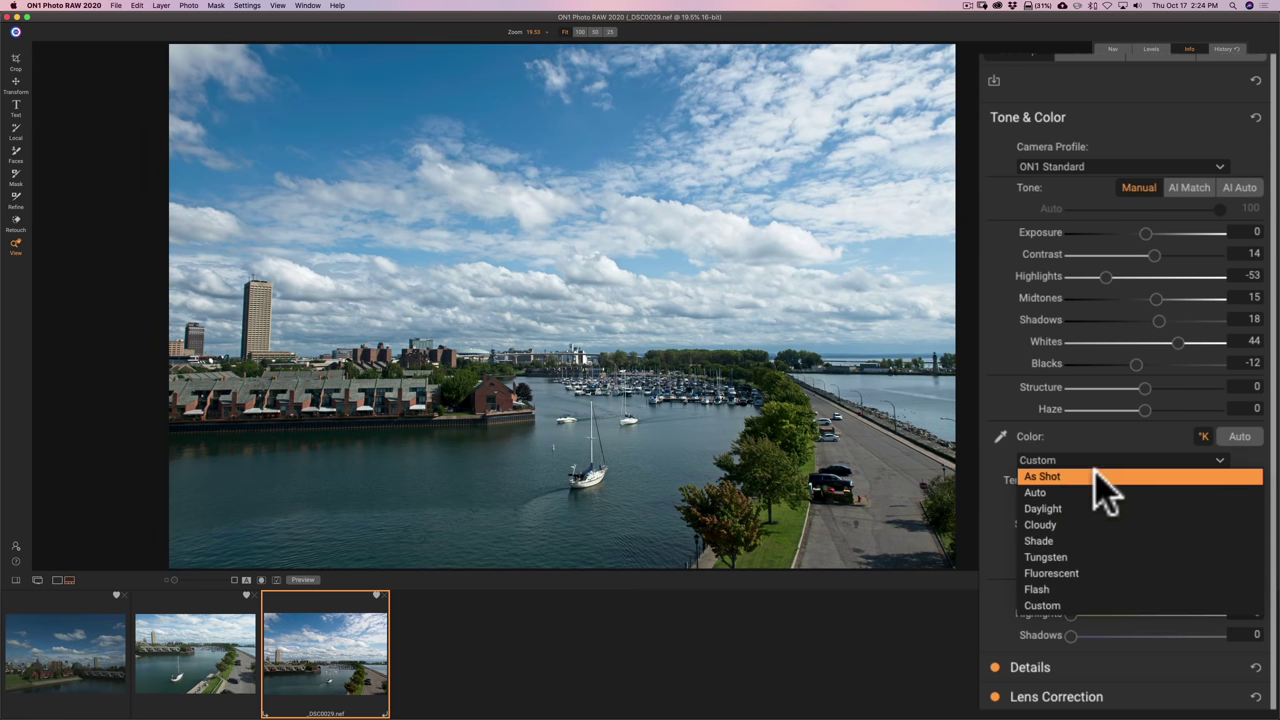
click(1098, 476)
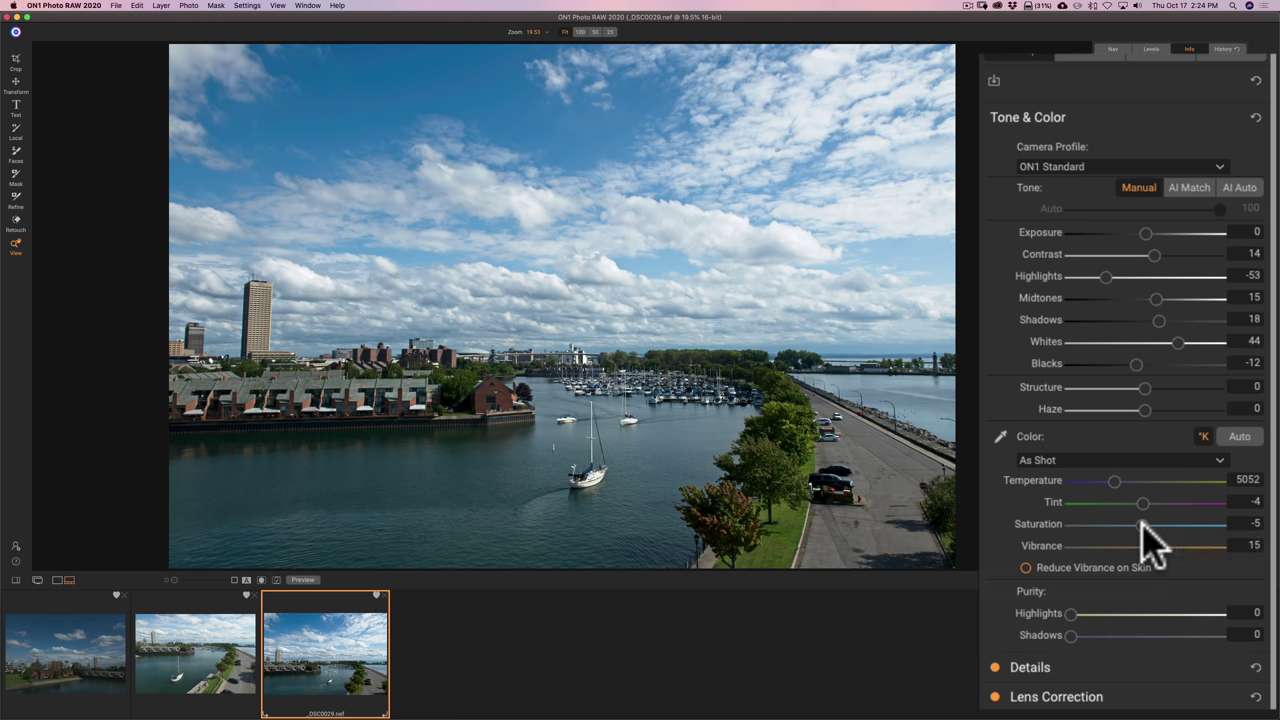
Step: Preview boosted and reduced Saturation, then reset Saturation to 0
drag(1145, 527, 1000, 522)
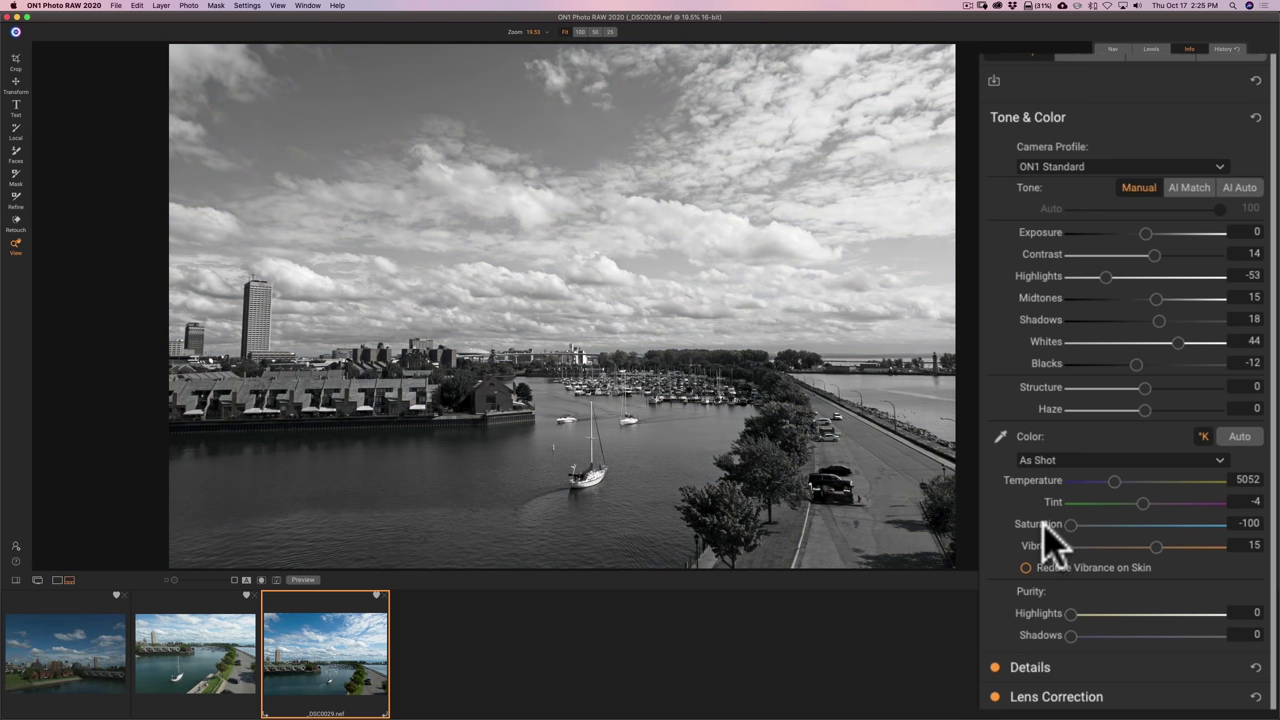
double_click(1046, 527)
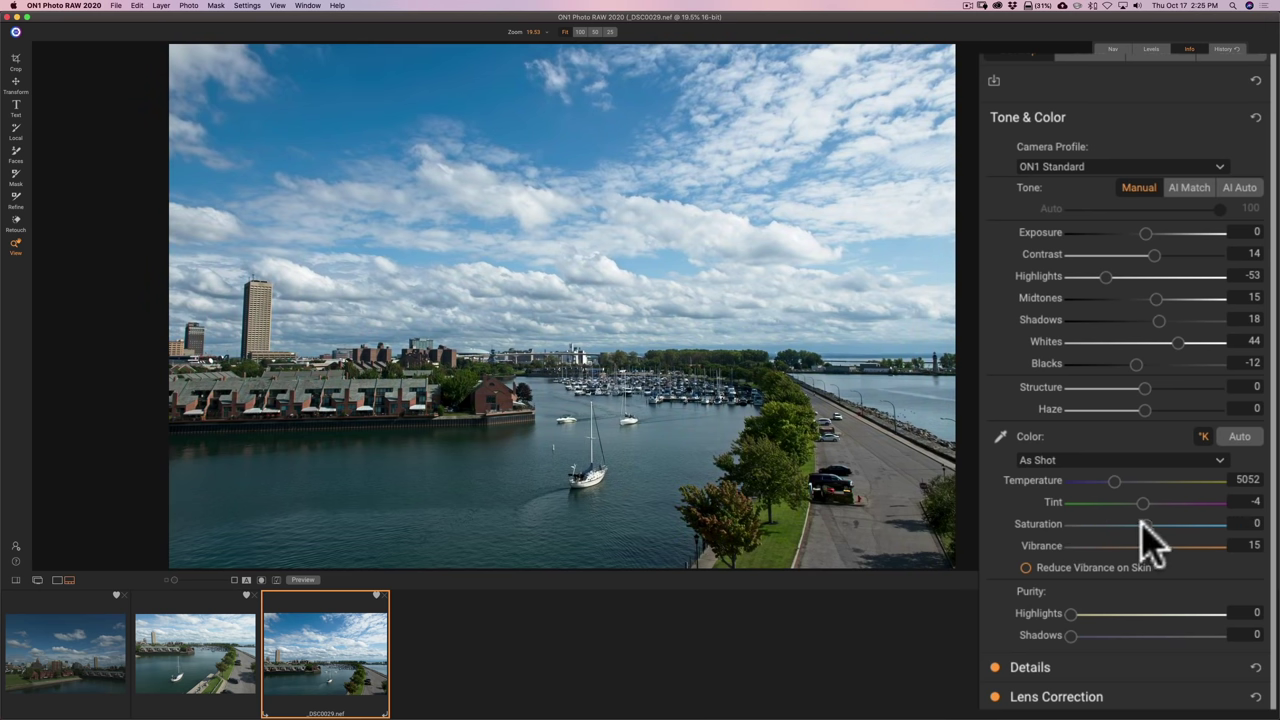
drag(1145, 528, 1088, 527)
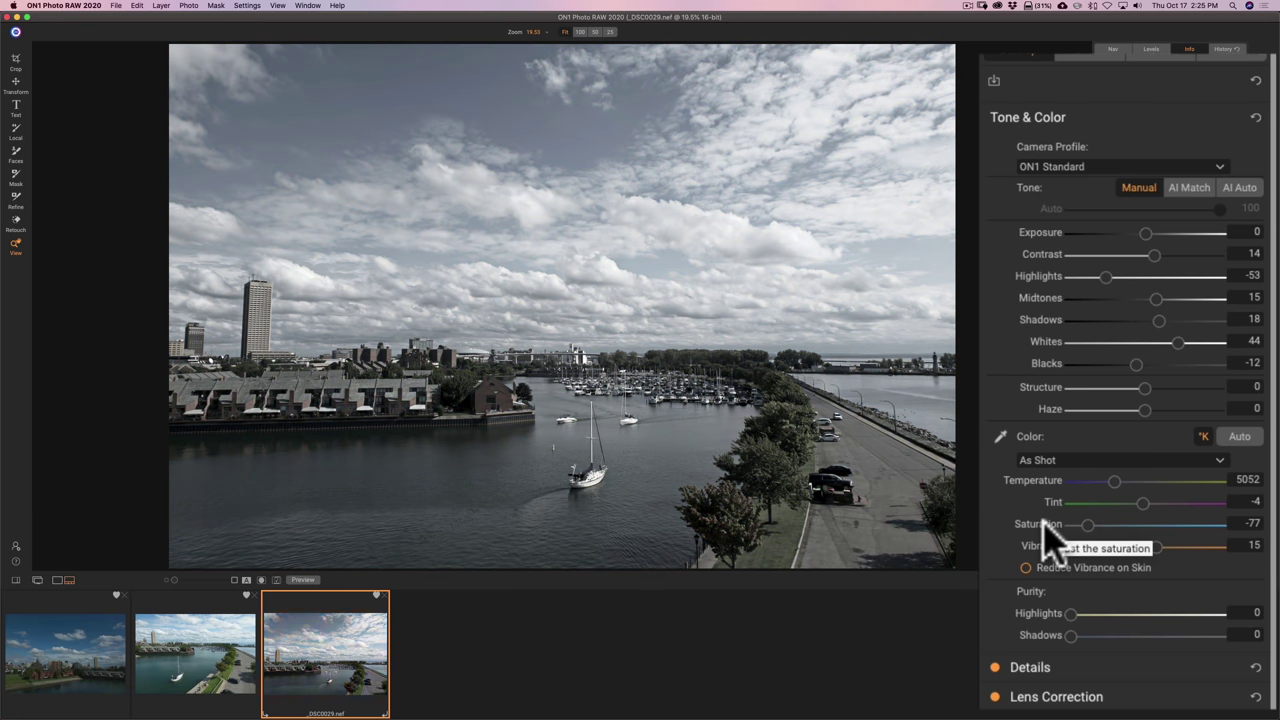
double_click(1045, 527)
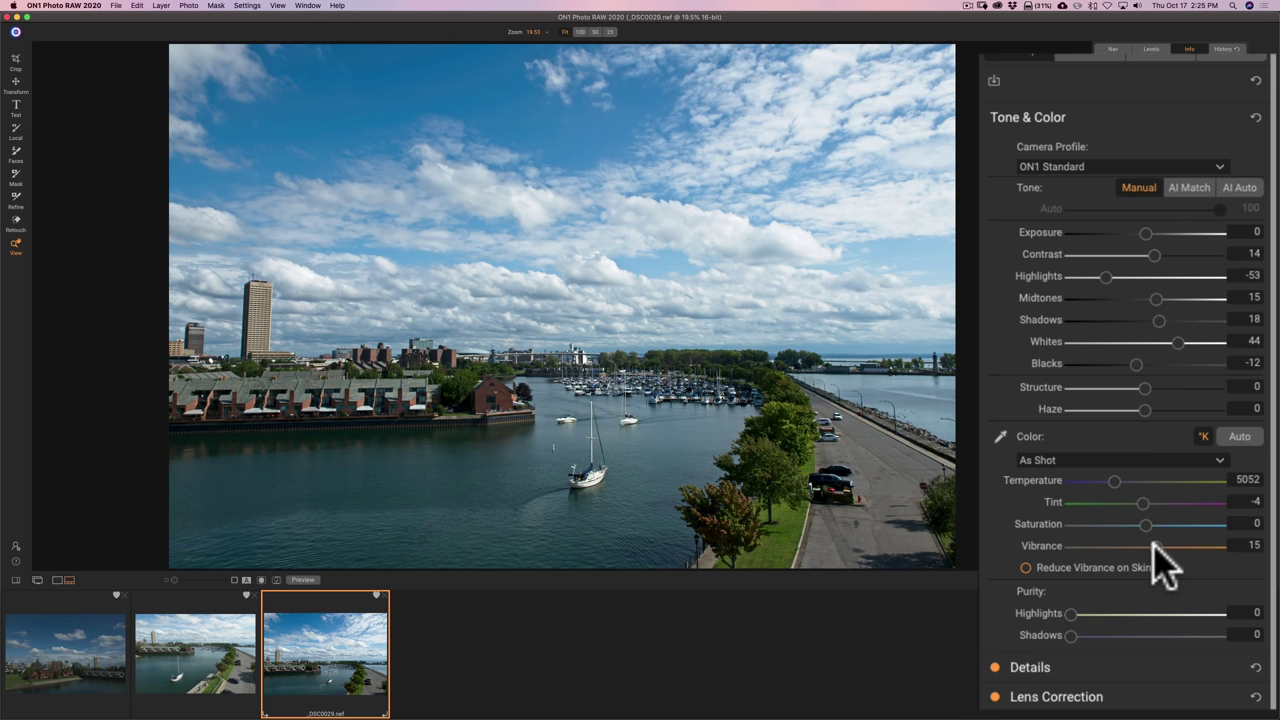
Step: Test Vibrance extremes, toggle Reduce Vibrance on Skin, and settle Vibrance at 21
drag(1153, 547, 1020, 550)
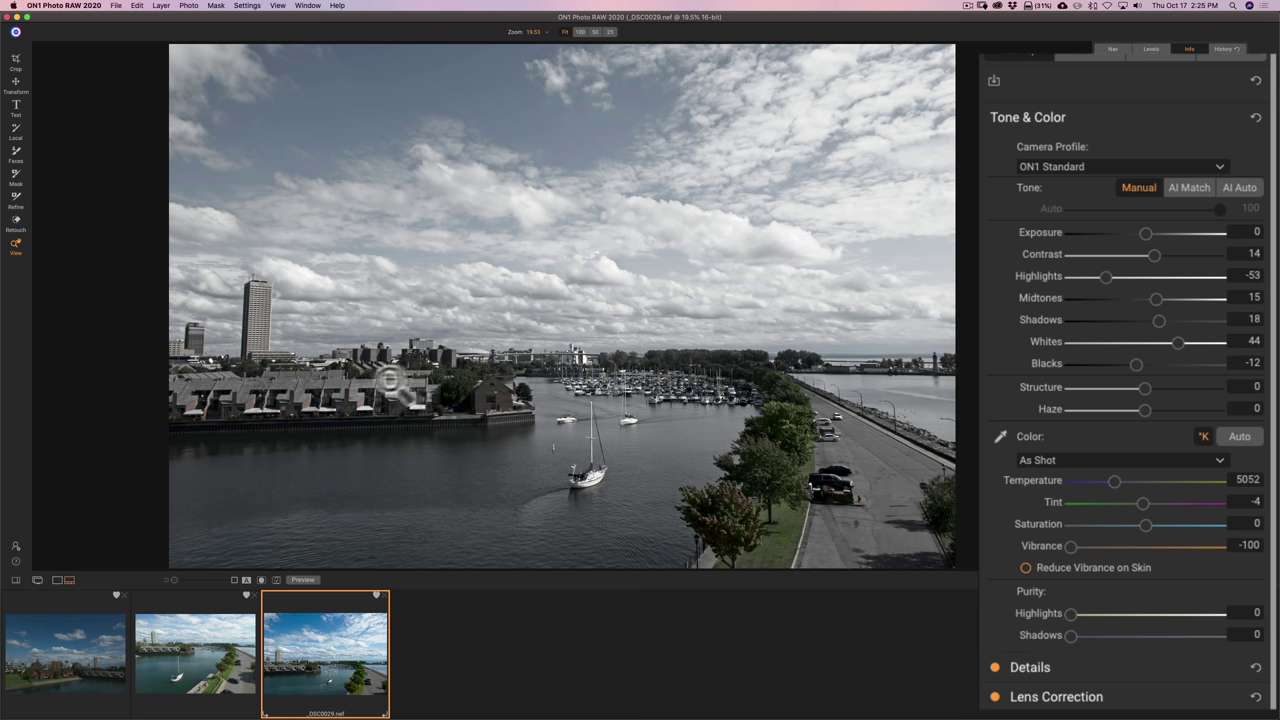
drag(1072, 546, 1157, 546)
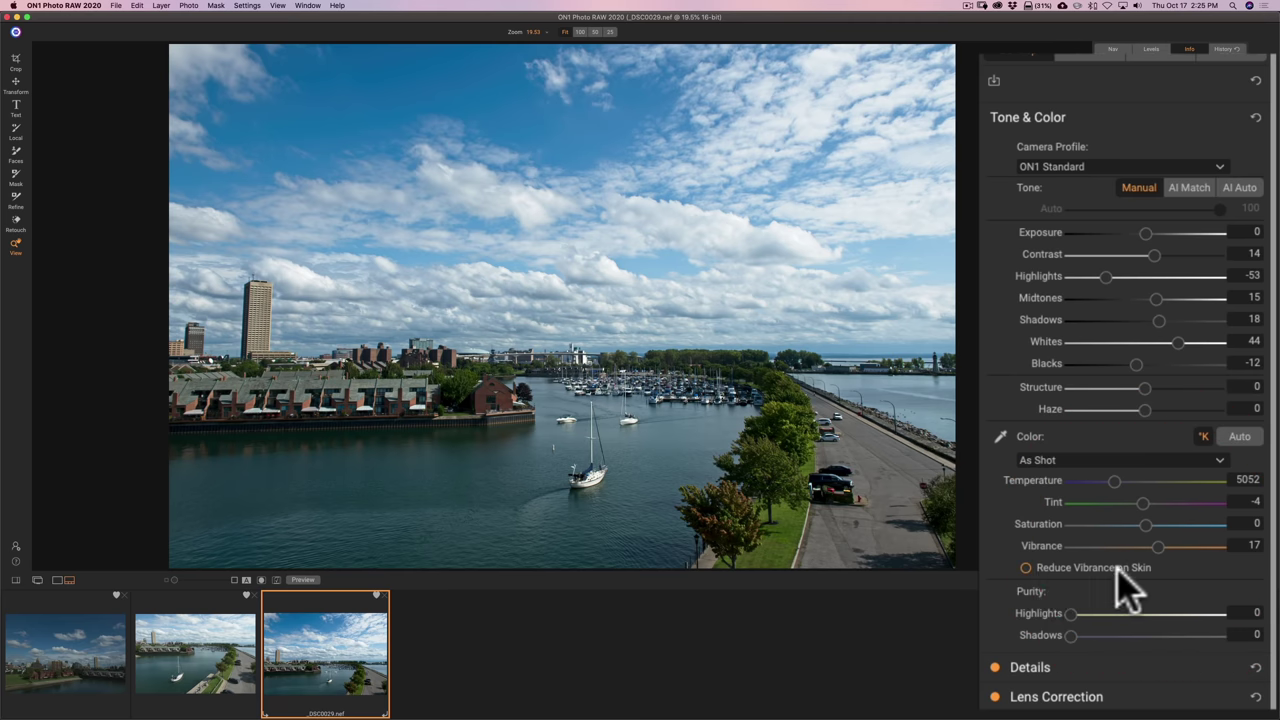
click(1025, 567)
drag(1155, 545, 1160, 546)
drag(1071, 613, 1029, 655)
Step: Open Details, zoom to 100% on the tall building, and set Luminance noise reduction to 30
click(1087, 667)
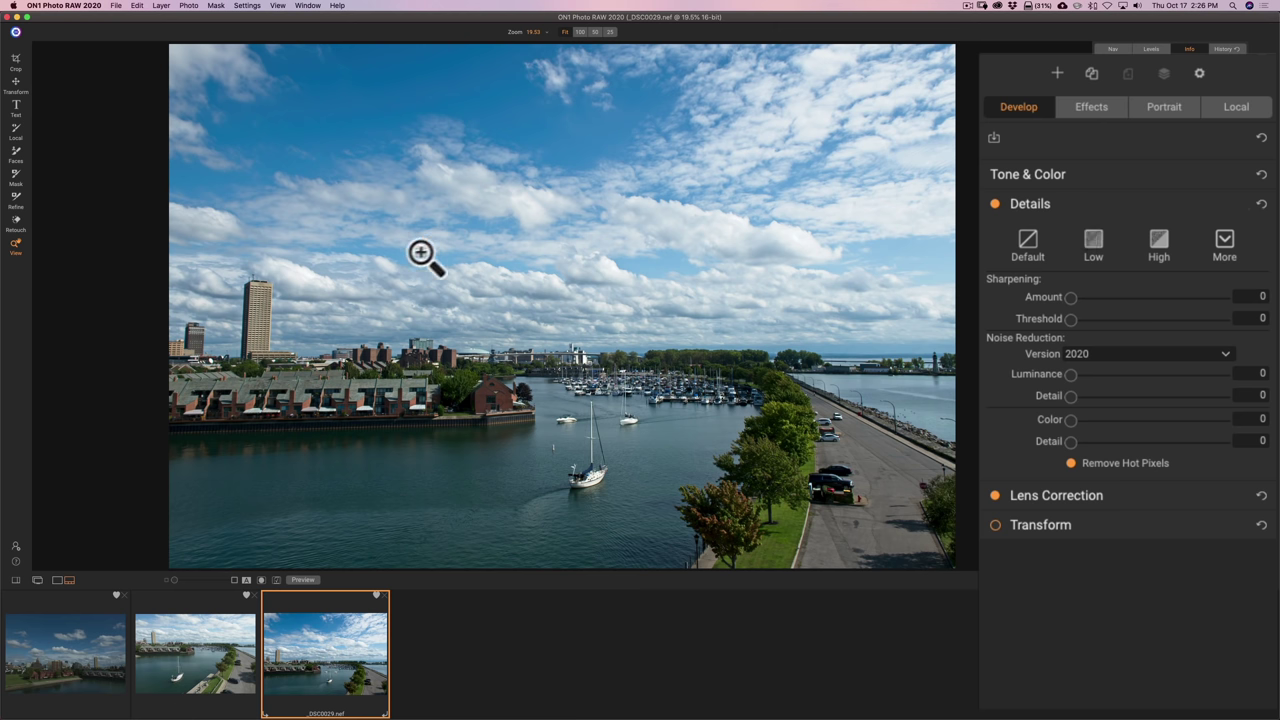
click(257, 303)
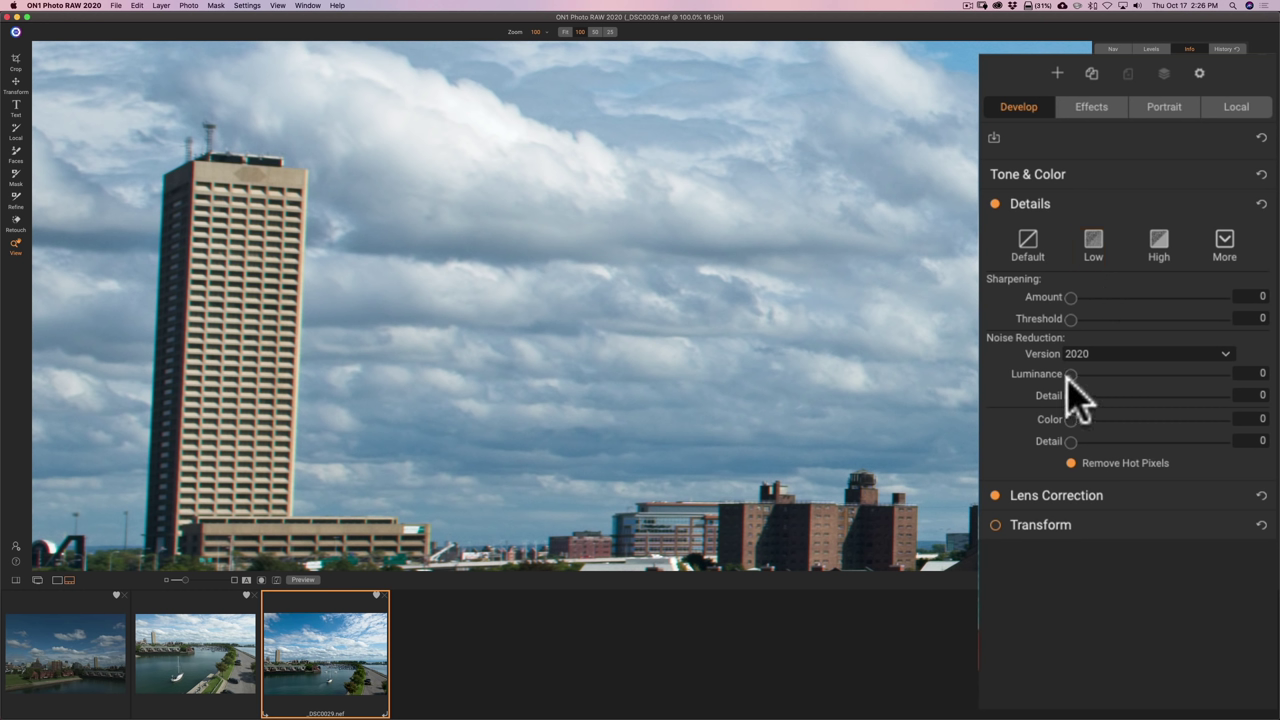
drag(1068, 375, 1130, 373)
drag(1131, 373, 1117, 373)
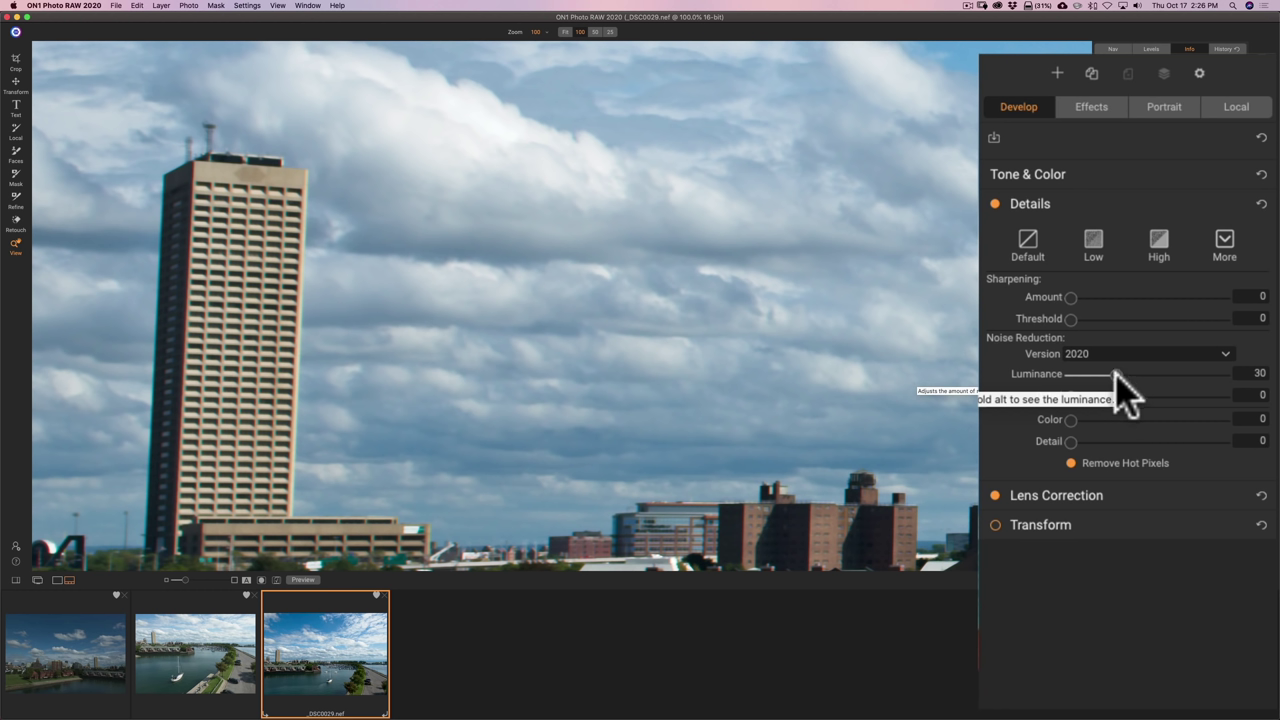
Step: Lower Luminance noise reduction to 15, then try the Detail and Color noise reduction sliders
click(1117, 376)
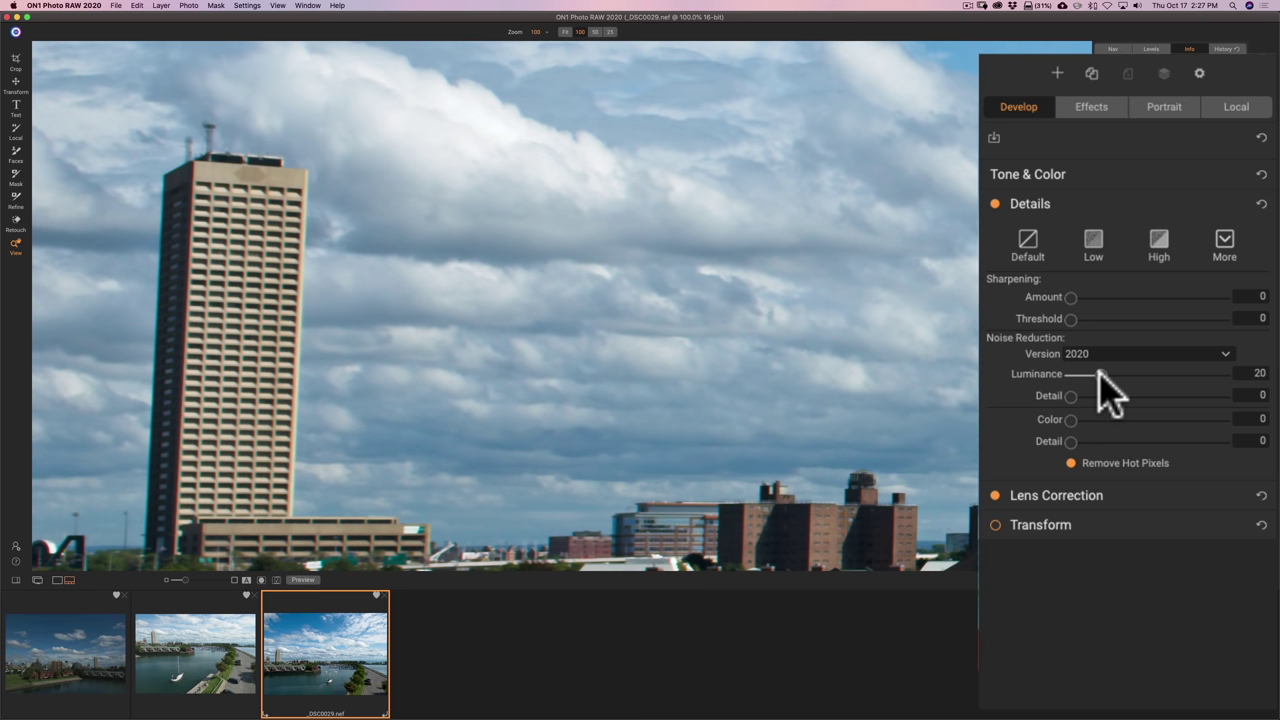
drag(1098, 372, 1110, 375)
drag(1099, 374, 1105, 377)
click(1097, 372)
drag(1097, 372, 1083, 372)
drag(1083, 374, 1093, 373)
drag(1072, 396, 1040, 398)
drag(1070, 421, 1030, 431)
Step: Zoom to 100% on the sailboat and set Sharpening Amount 40 and Threshold 6
click(858, 373)
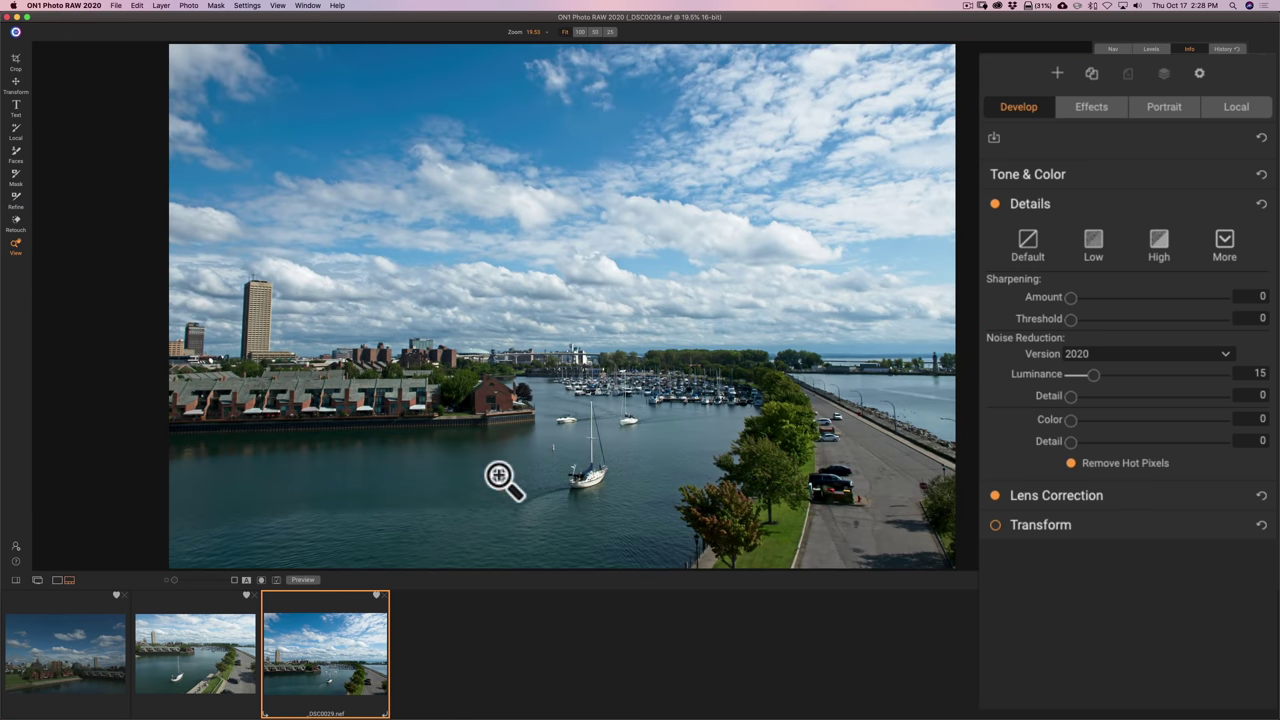
click(587, 465)
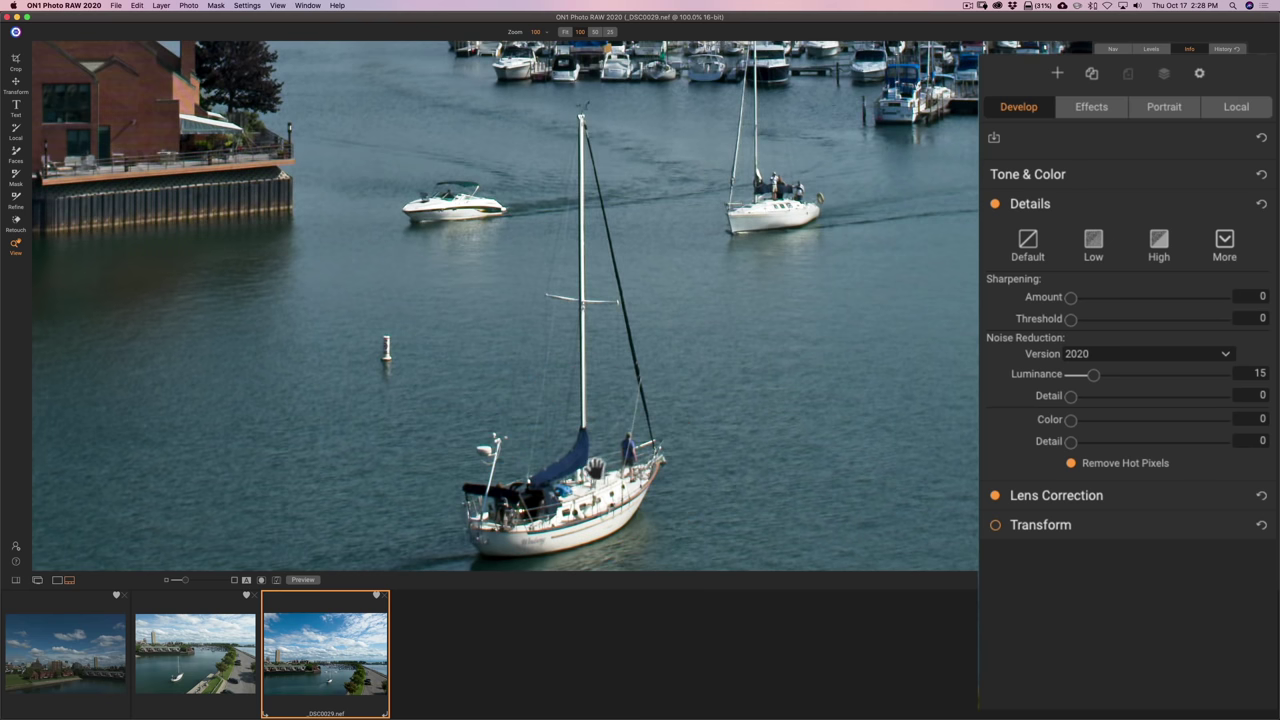
drag(1072, 297, 1131, 298)
mouse_move(1070, 319)
mouse_down()
mouse_move(1132, 321)
mouse_move(1052, 322)
mouse_move(1088, 320)
mouse_up()
Step: Fit the photo in view, untick Remove Hot Pixels, and collapse the Details section
click(727, 310)
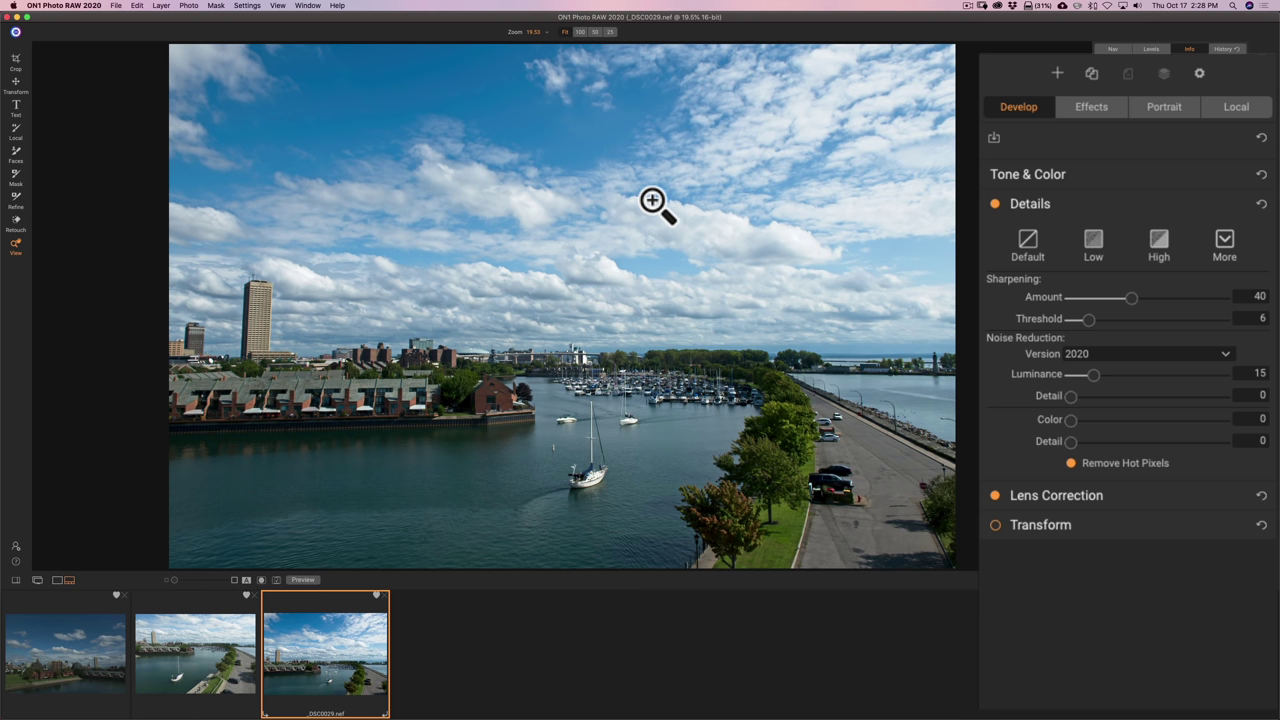
click(1071, 464)
click(1072, 464)
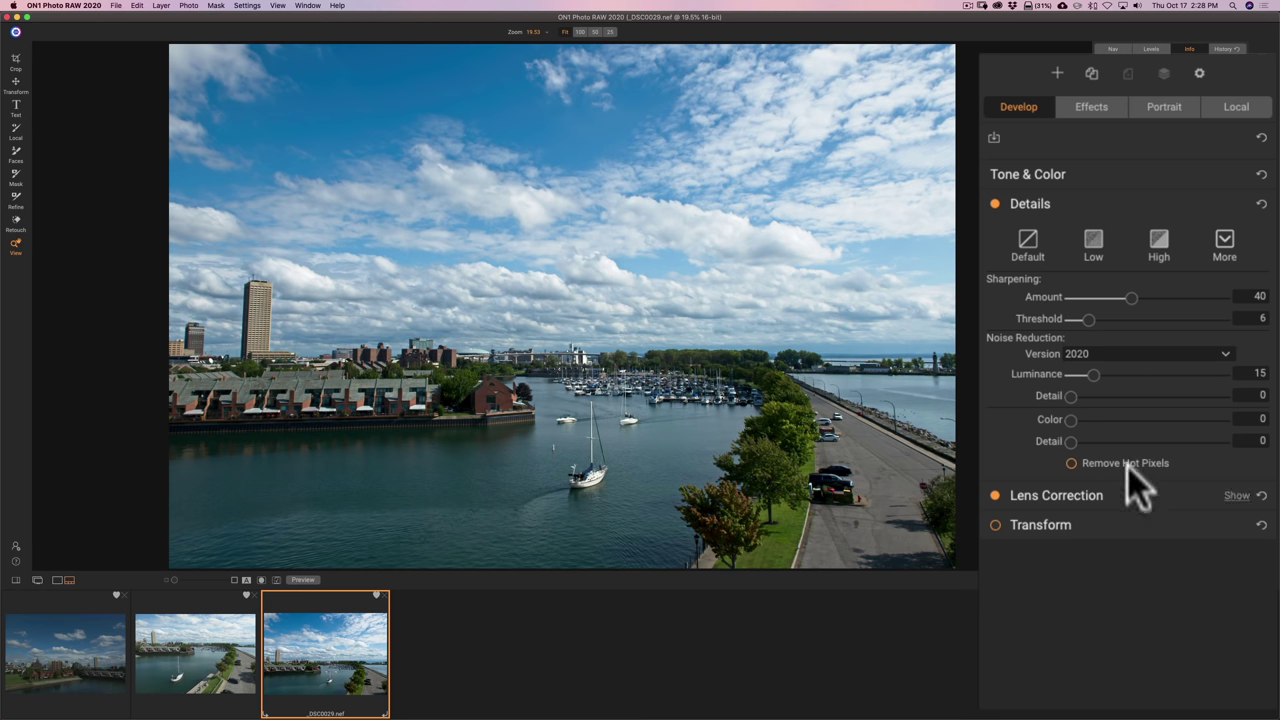
click(1100, 206)
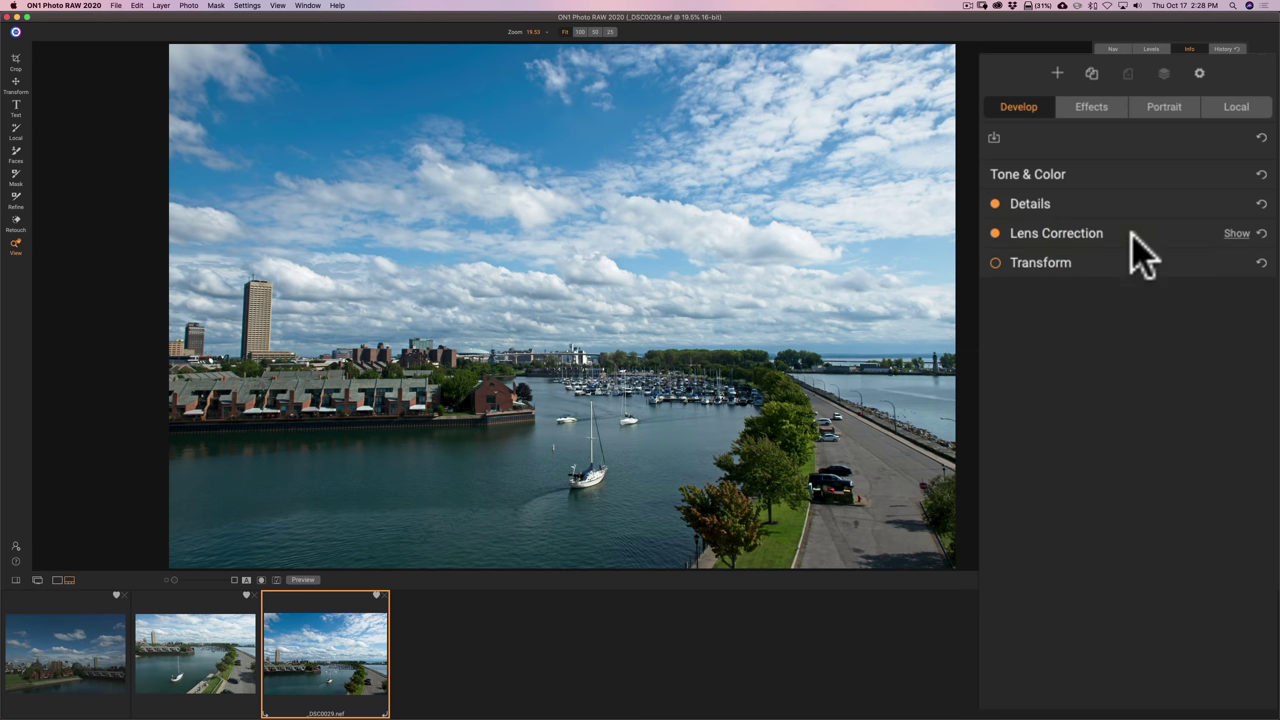
Step: Expand Lens Correction to confirm the Nikon AF-S Zoom-Nikkor 24-70 profile, with manual corrections left at 0
click(1130, 234)
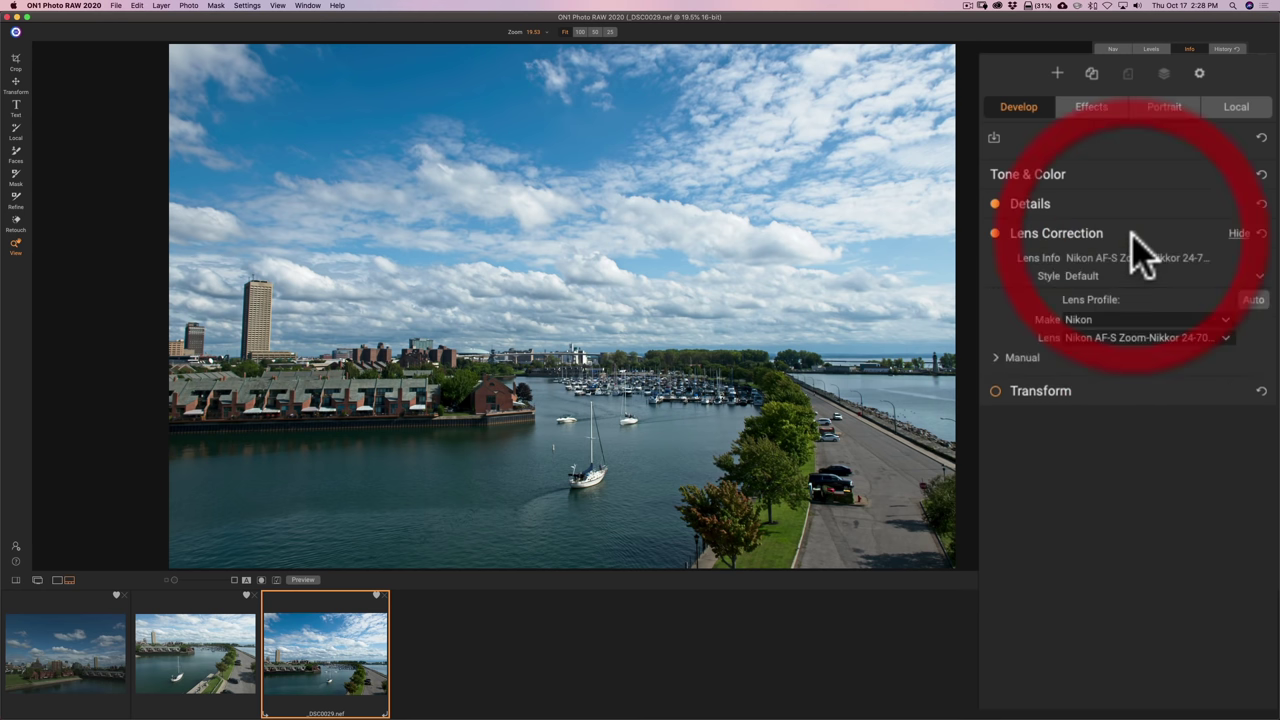
click(1170, 320)
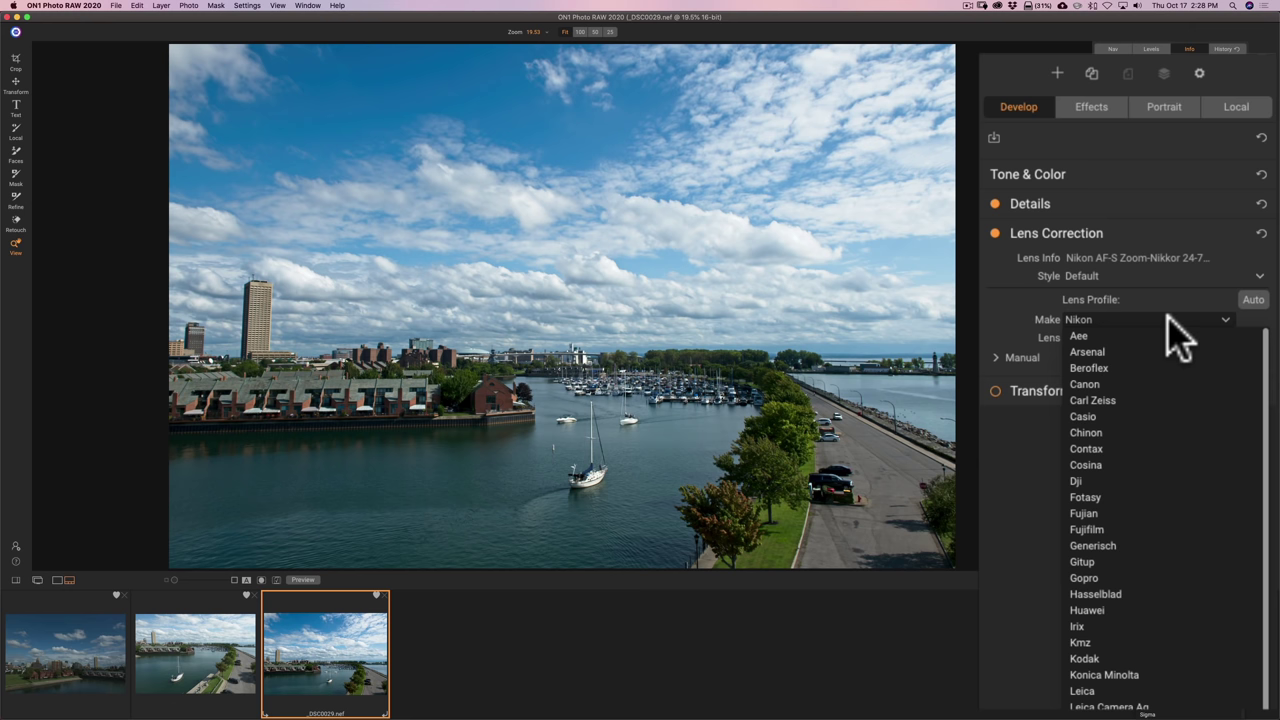
click(1143, 285)
click(1147, 338)
click(1147, 334)
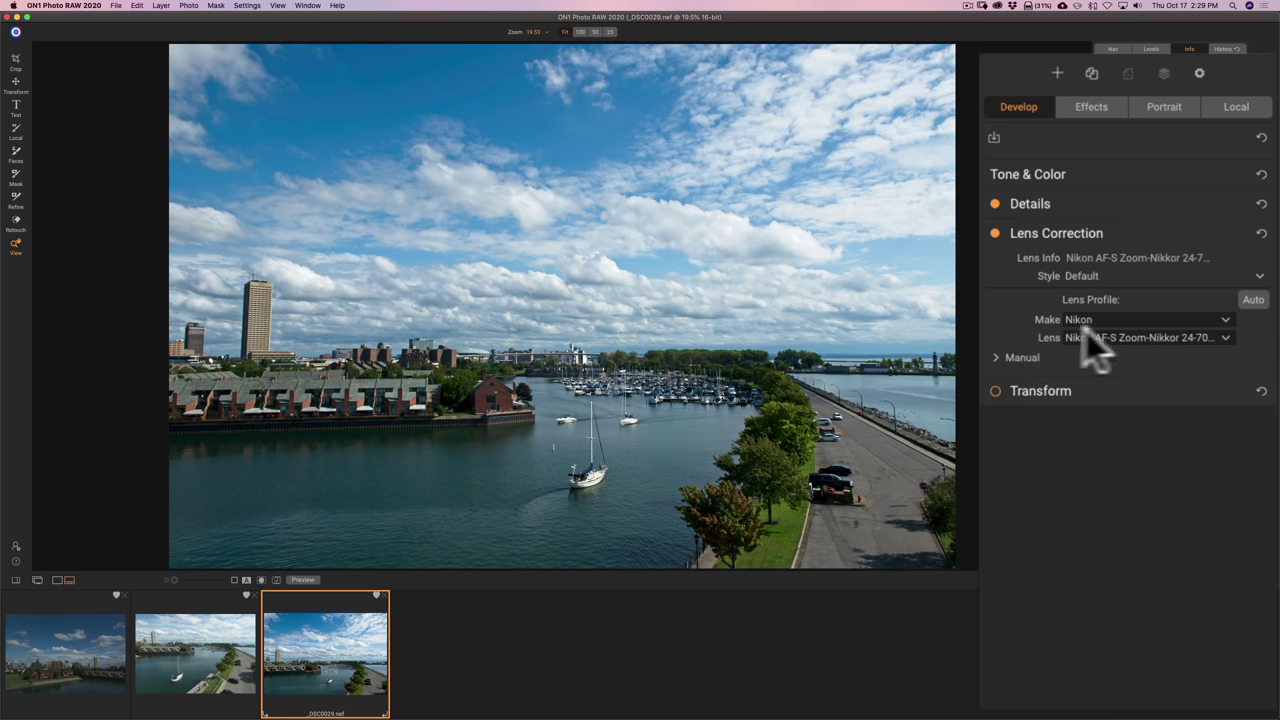
click(996, 358)
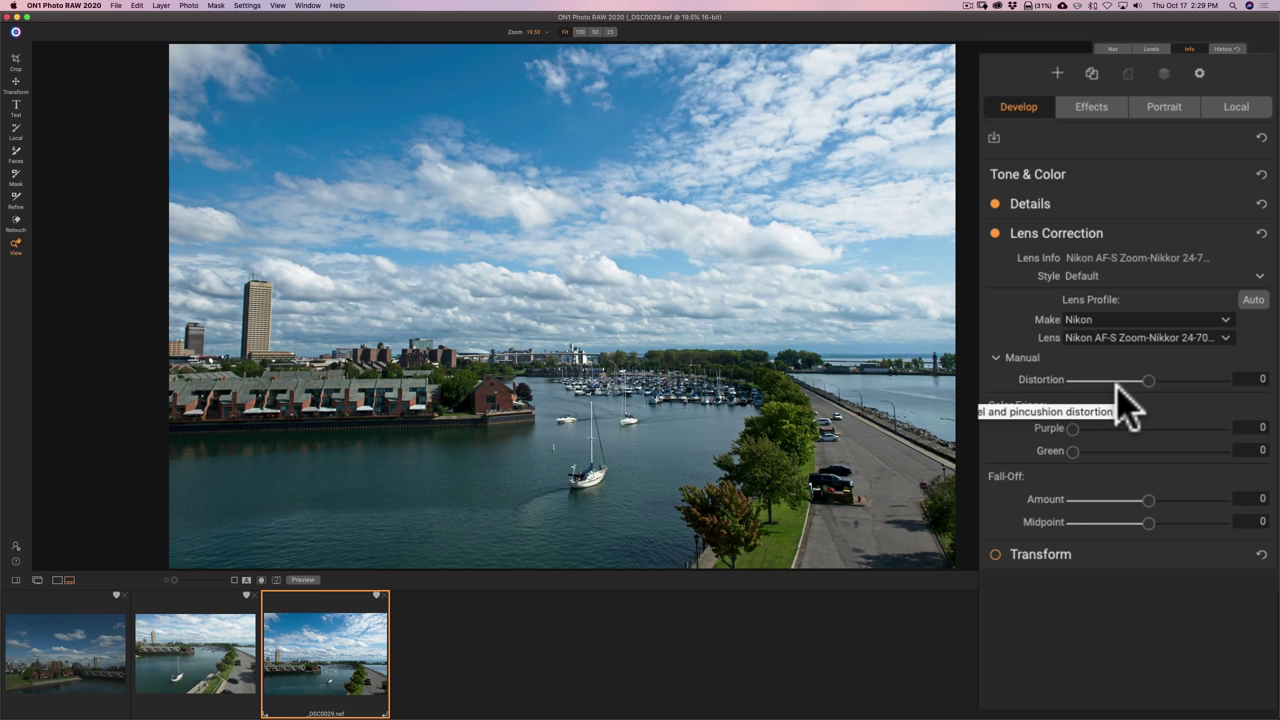
click(997, 356)
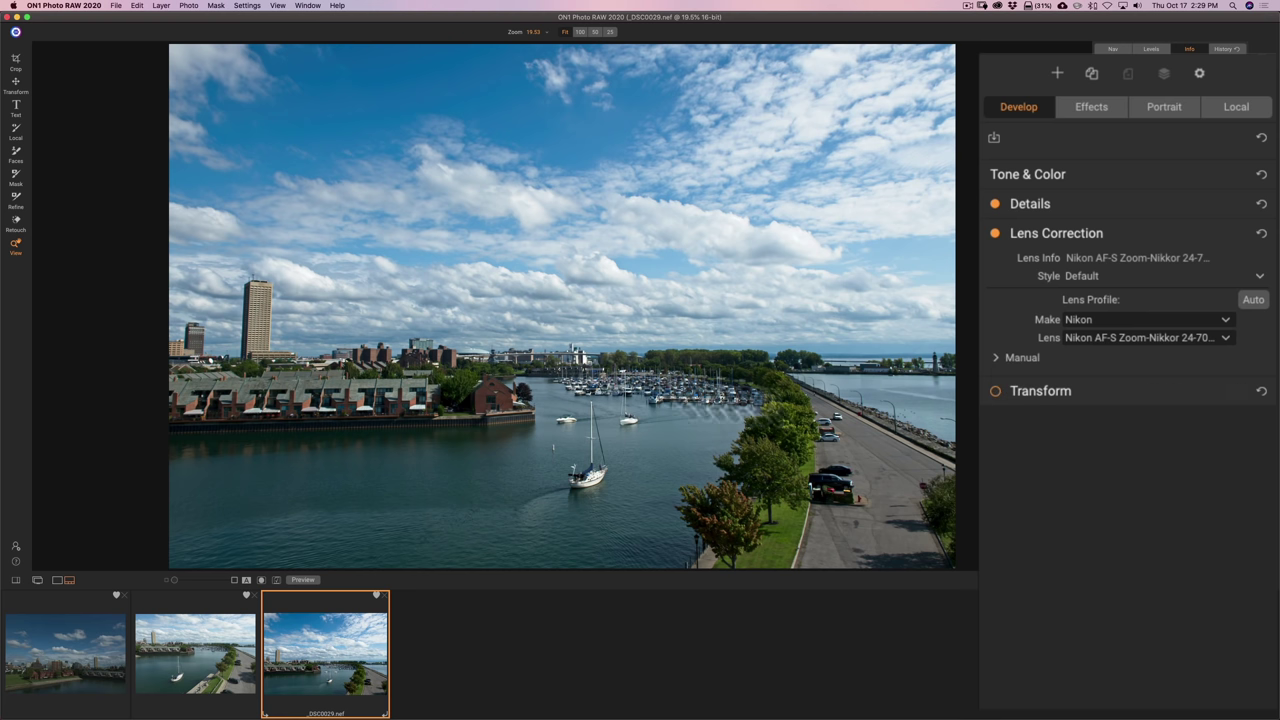
Step: Enable Transform, set its Vertical correction to -20, and collapse the section
click(992, 391)
click(1038, 392)
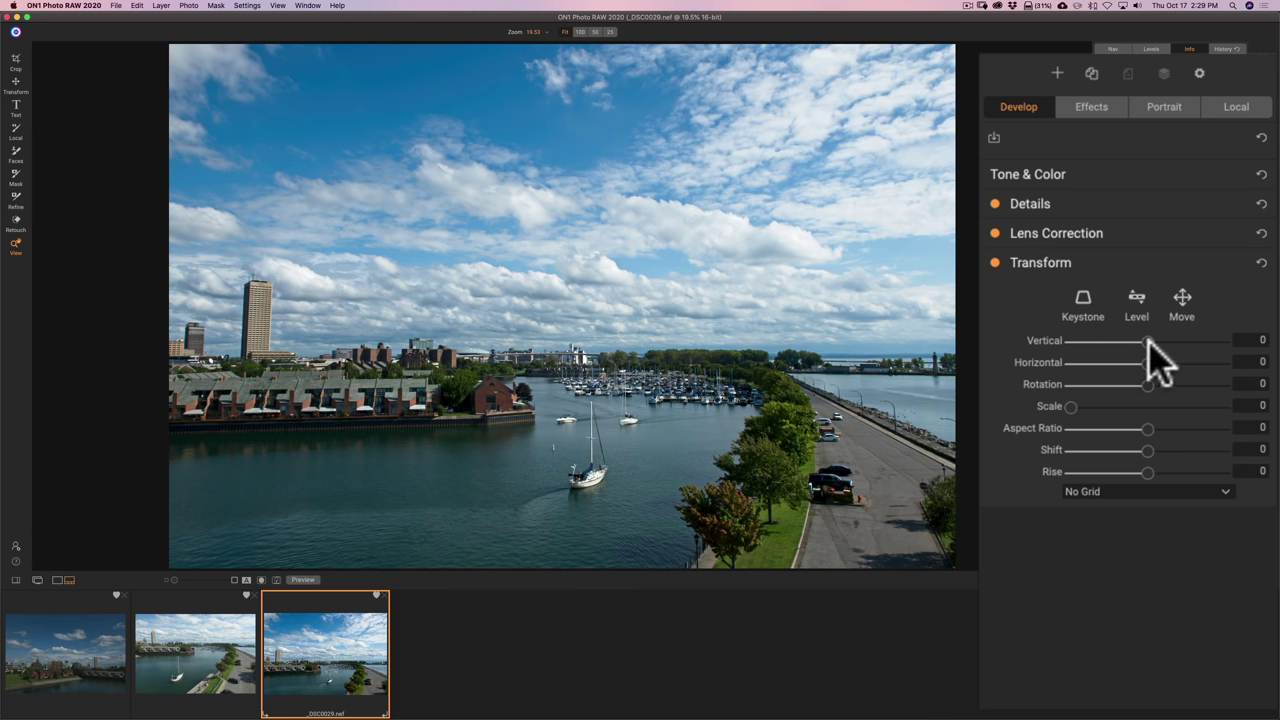
drag(1148, 341, 1131, 345)
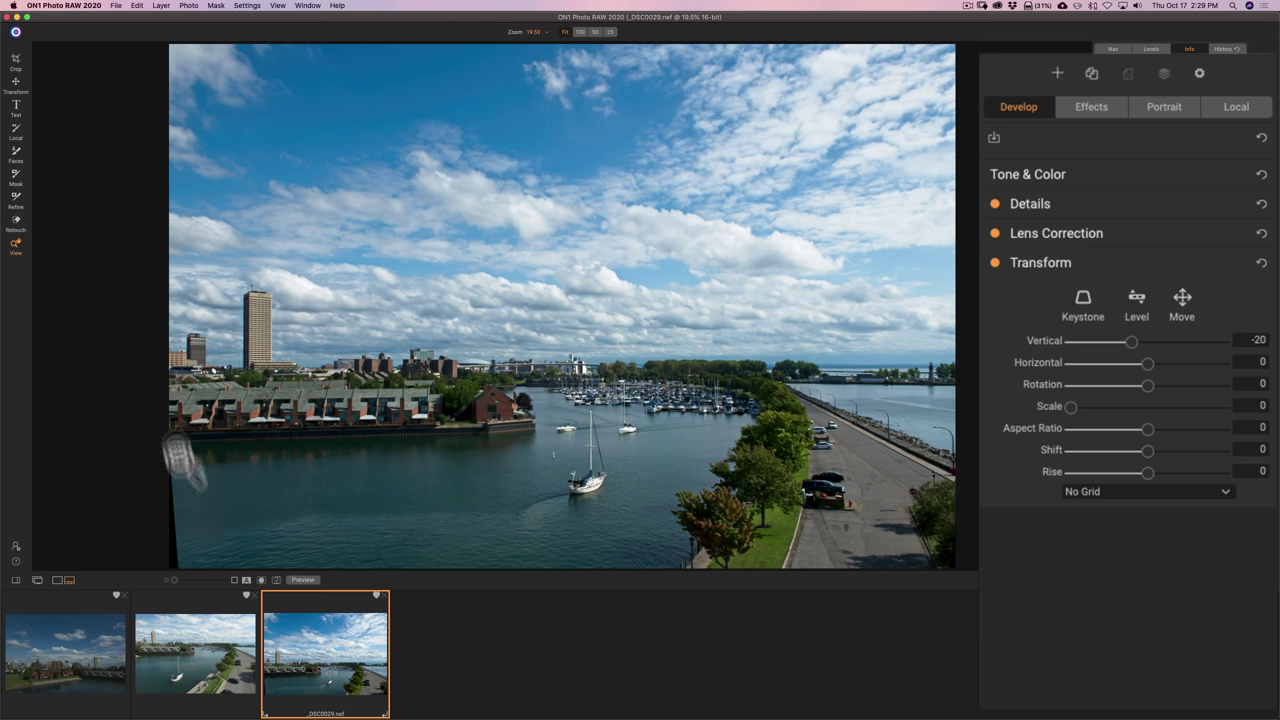
key(Tab)
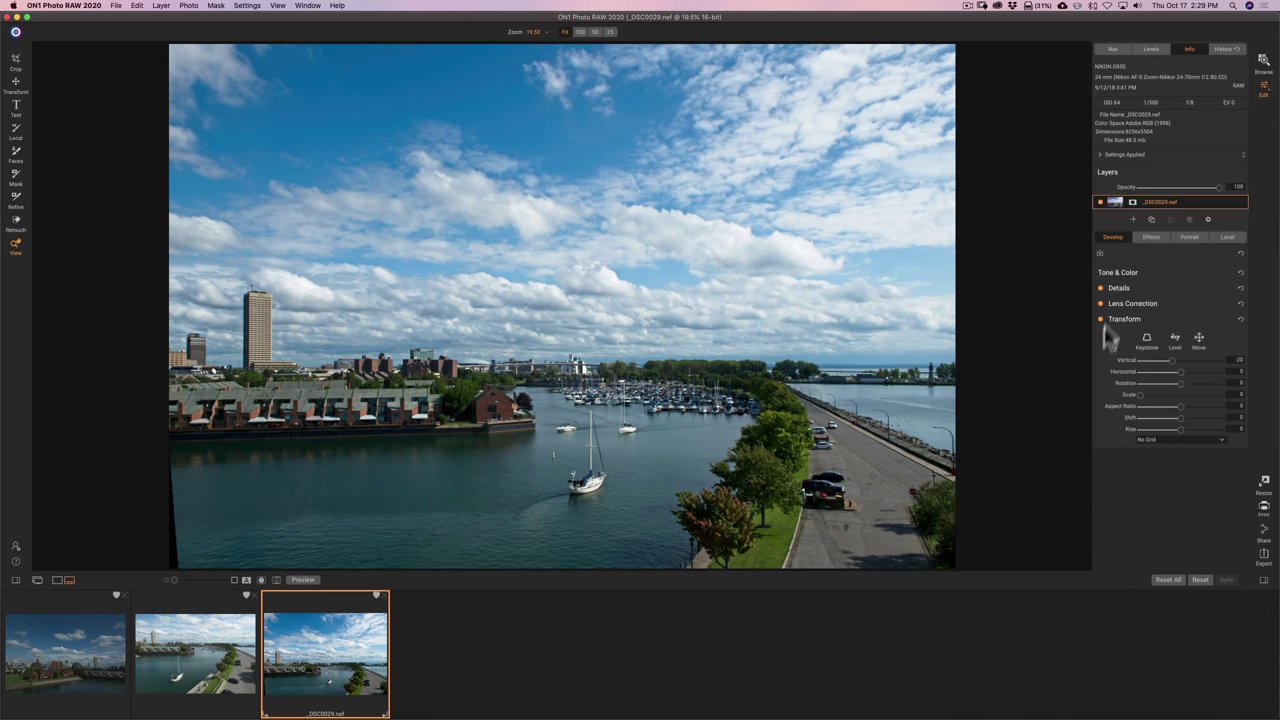
click(1132, 318)
click(1132, 318)
click(1132, 318)
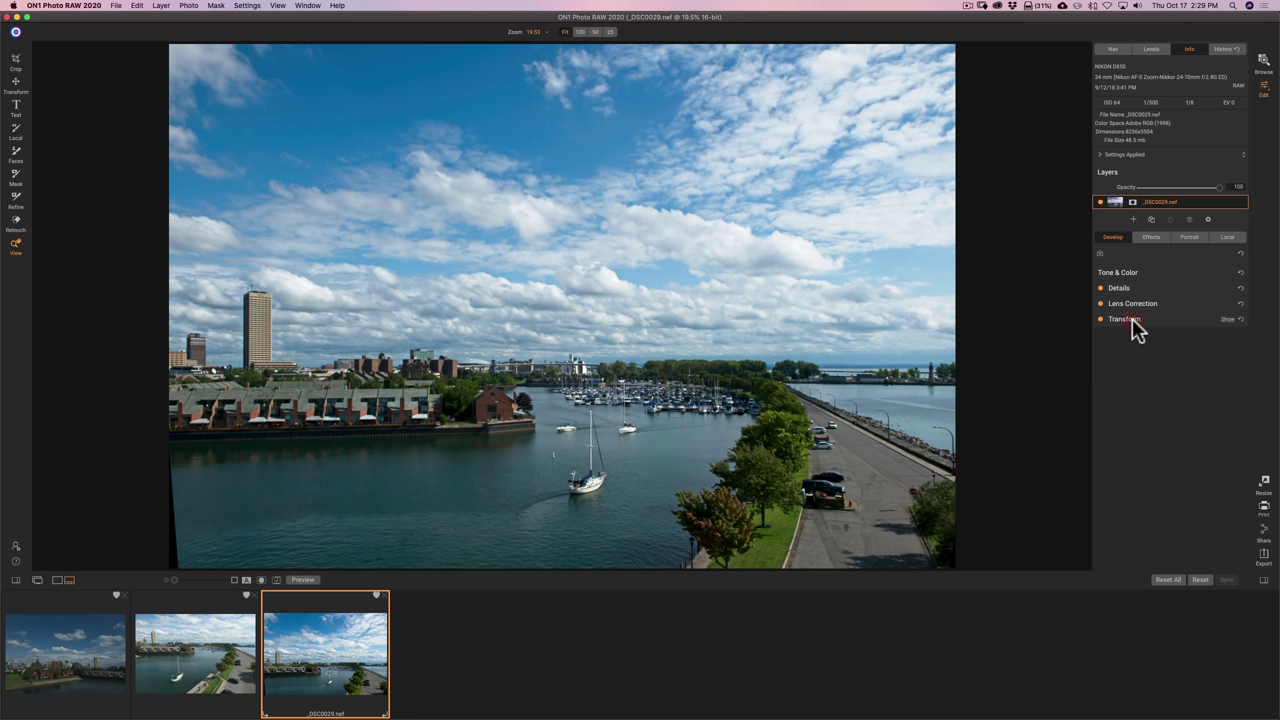
Step: Rotate the photo slightly with the Crop tool and apply the crop to trim the empty edges
click(16, 60)
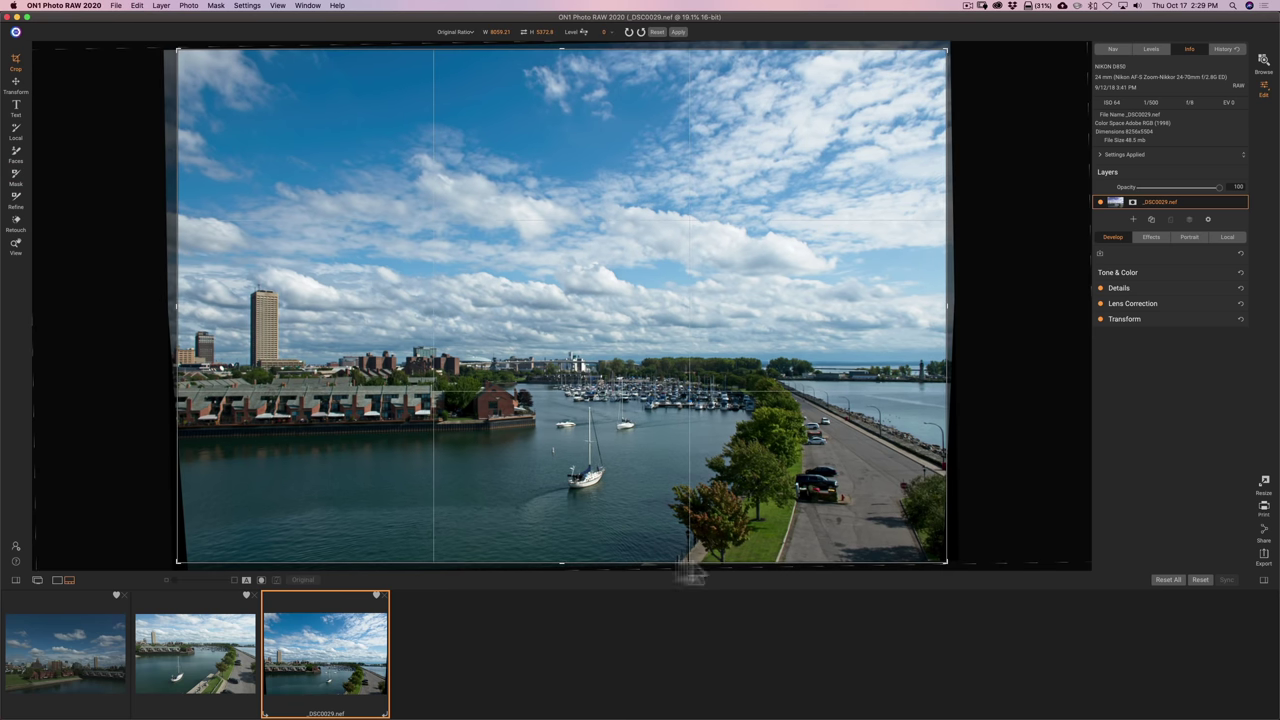
drag(560, 568, 563, 561)
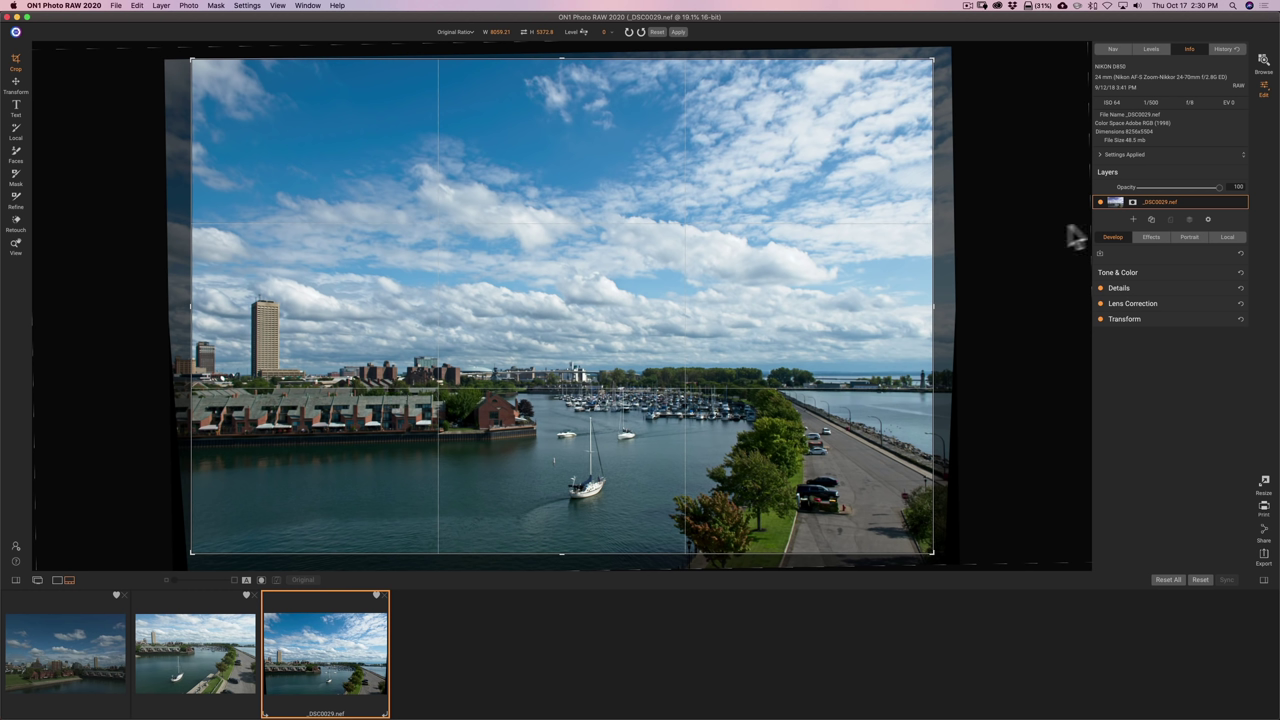
click(678, 31)
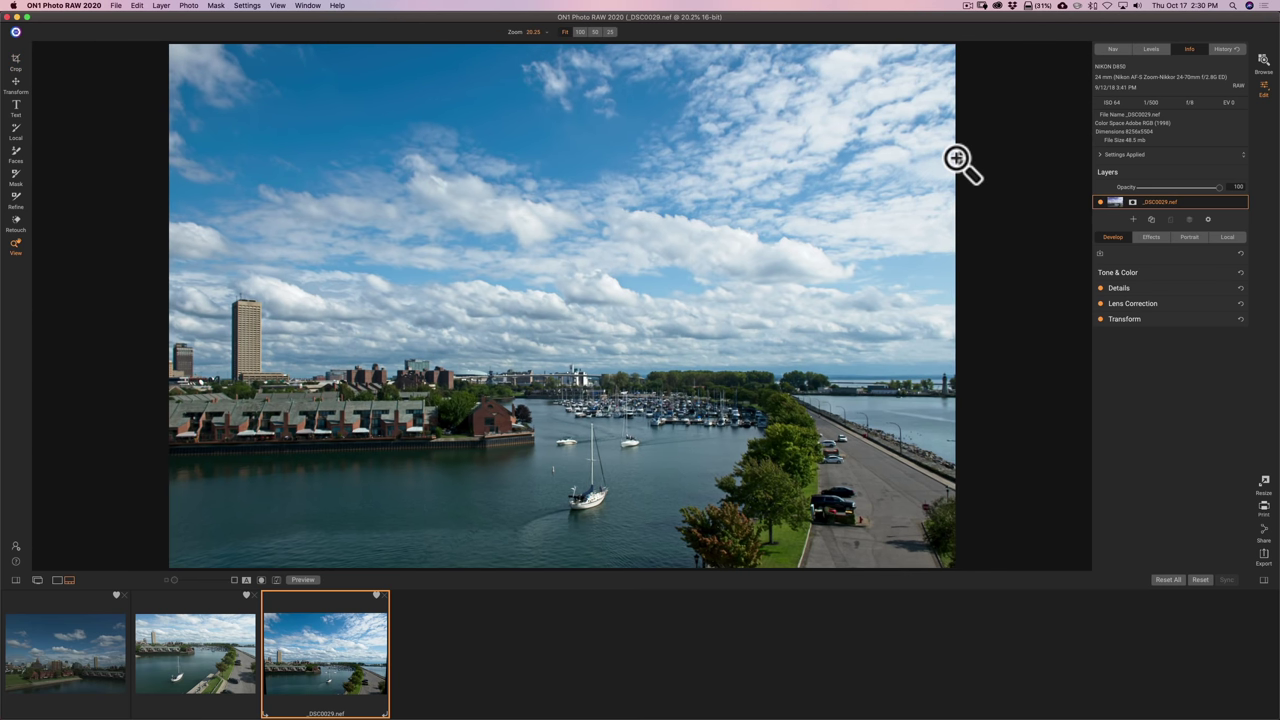
Step: Switch to Effects and open the Filters browser via Add Filter
click(1151, 237)
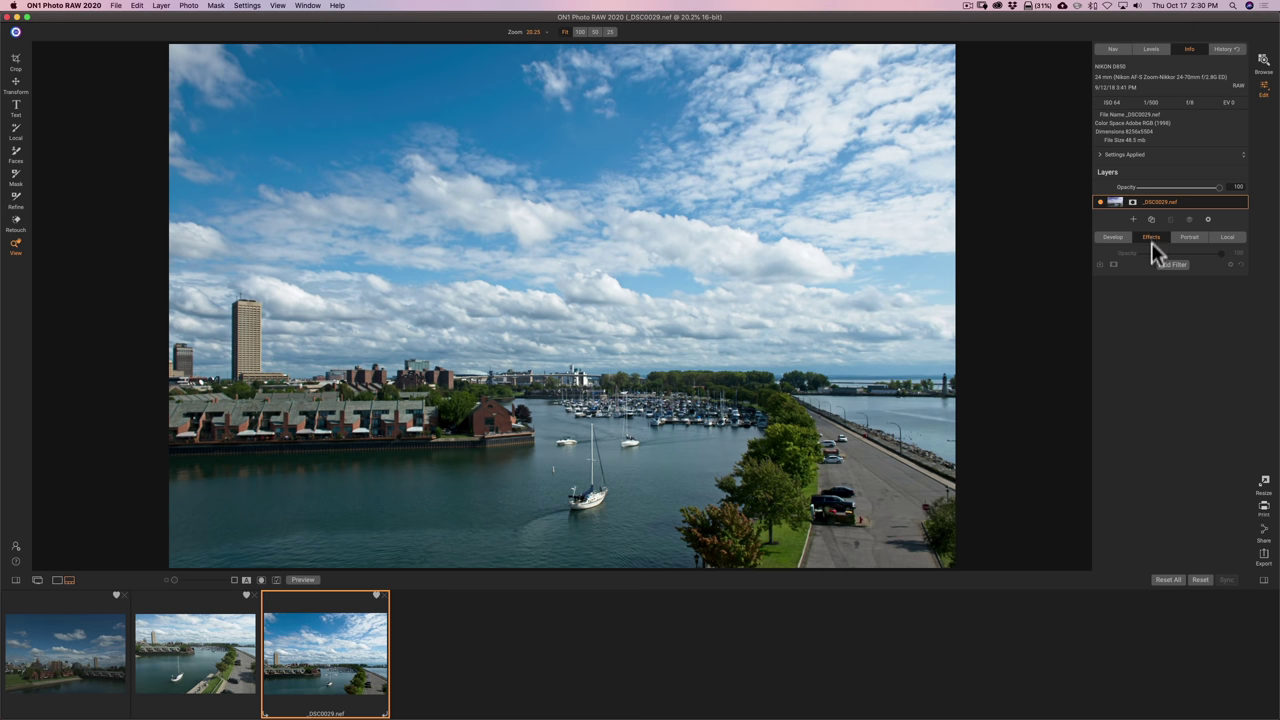
click(1168, 264)
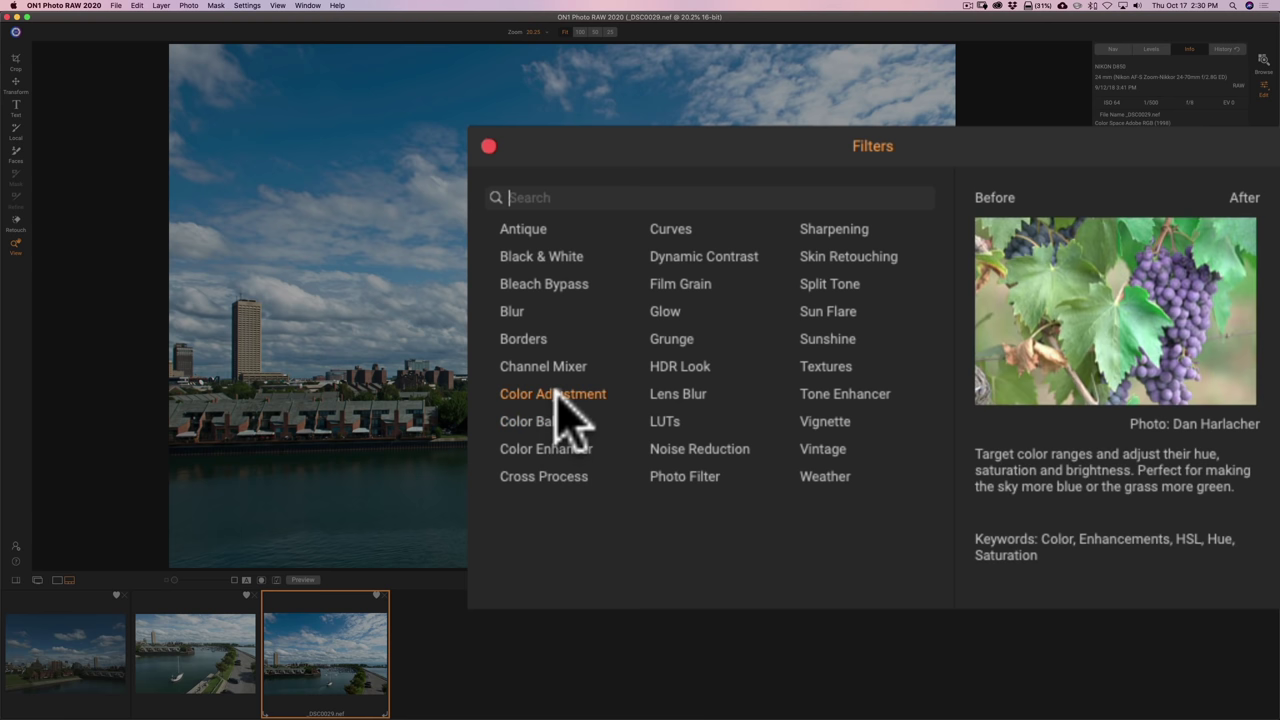
Step: Add Color Enhancer with Blue Saturation 8, Blue Brightness -32 and Green Brightness 100
click(558, 449)
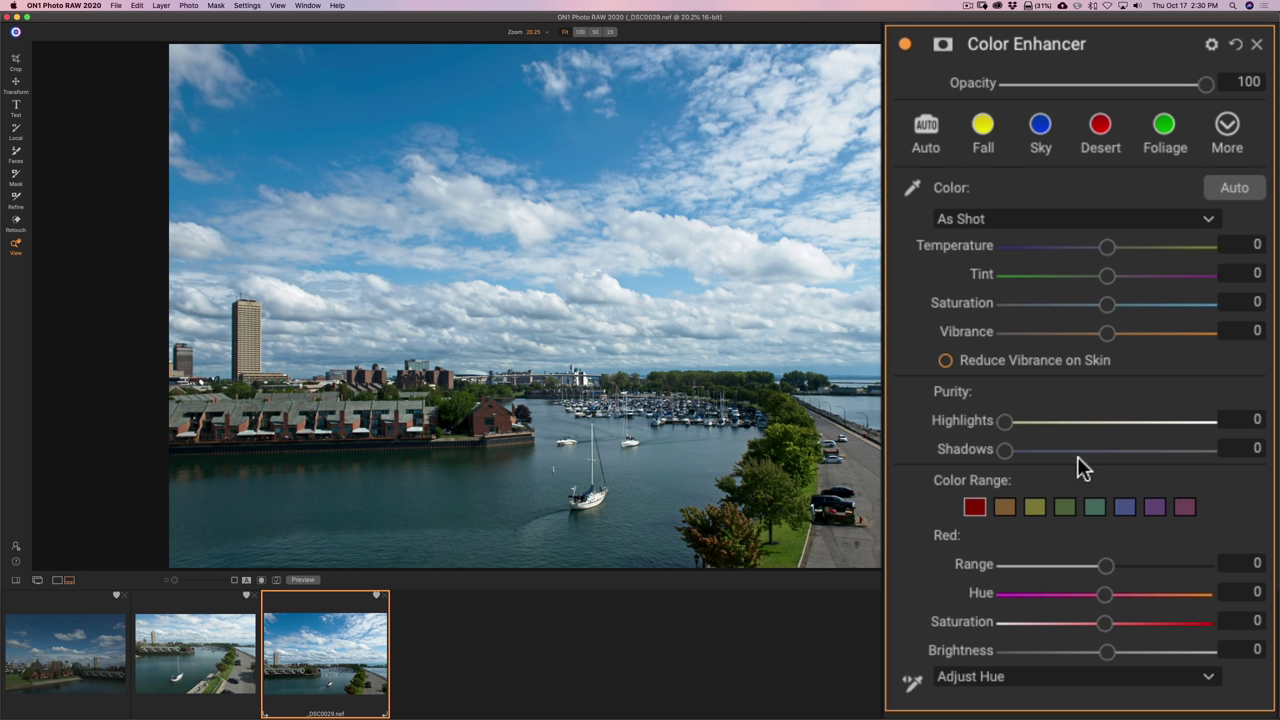
click(1127, 507)
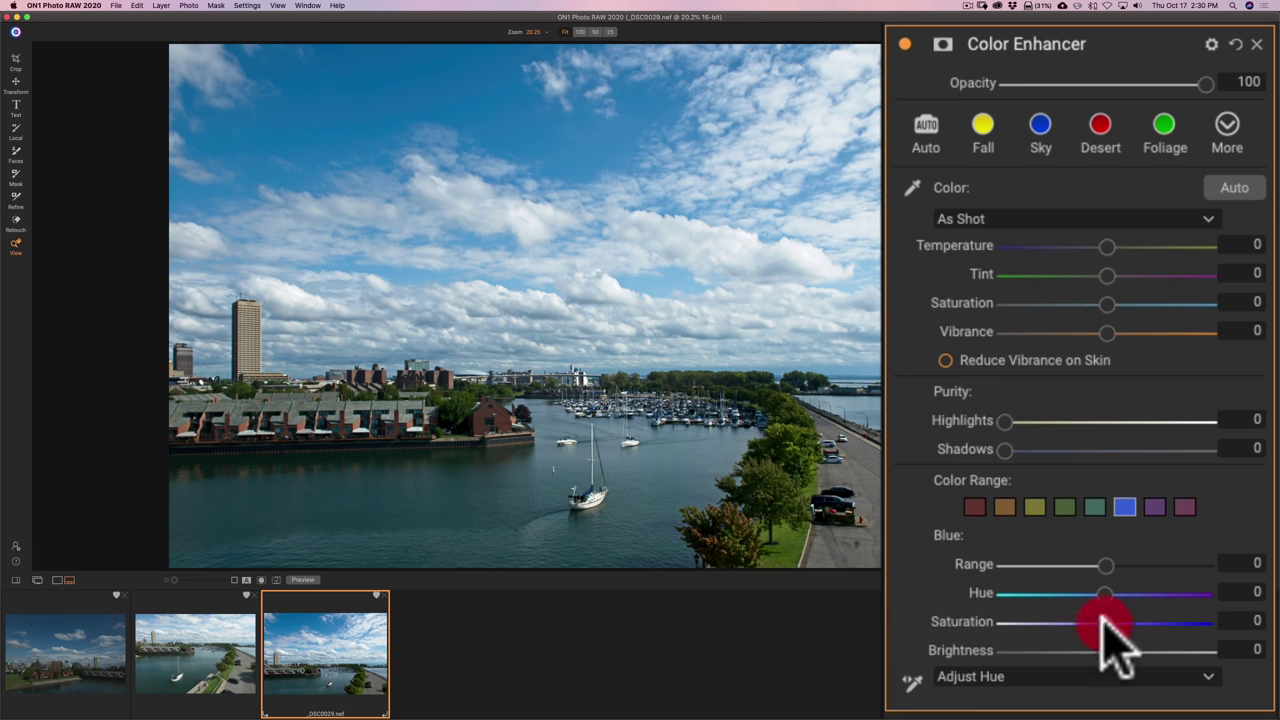
mouse_move(1103, 622)
mouse_down()
mouse_move(1218, 622)
mouse_move(975, 622)
mouse_move(1200, 622)
mouse_move(1125, 618)
mouse_up()
drag(1106, 650, 1047, 647)
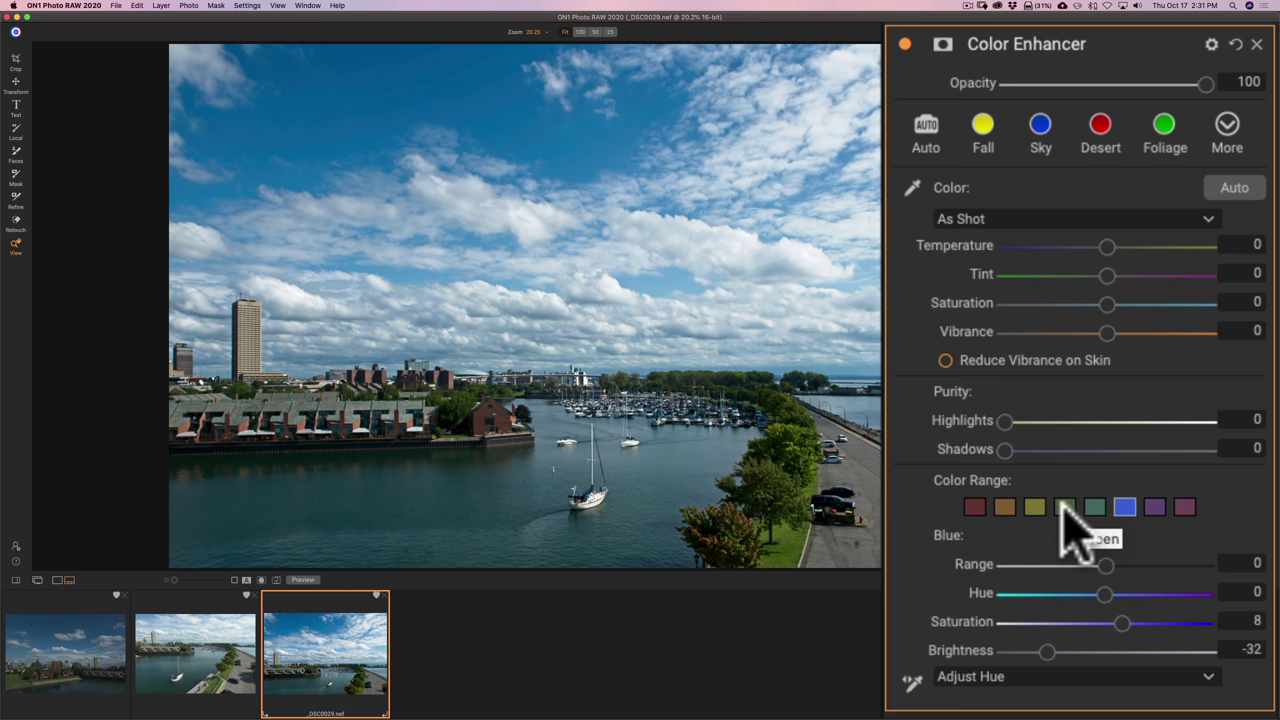
click(1064, 507)
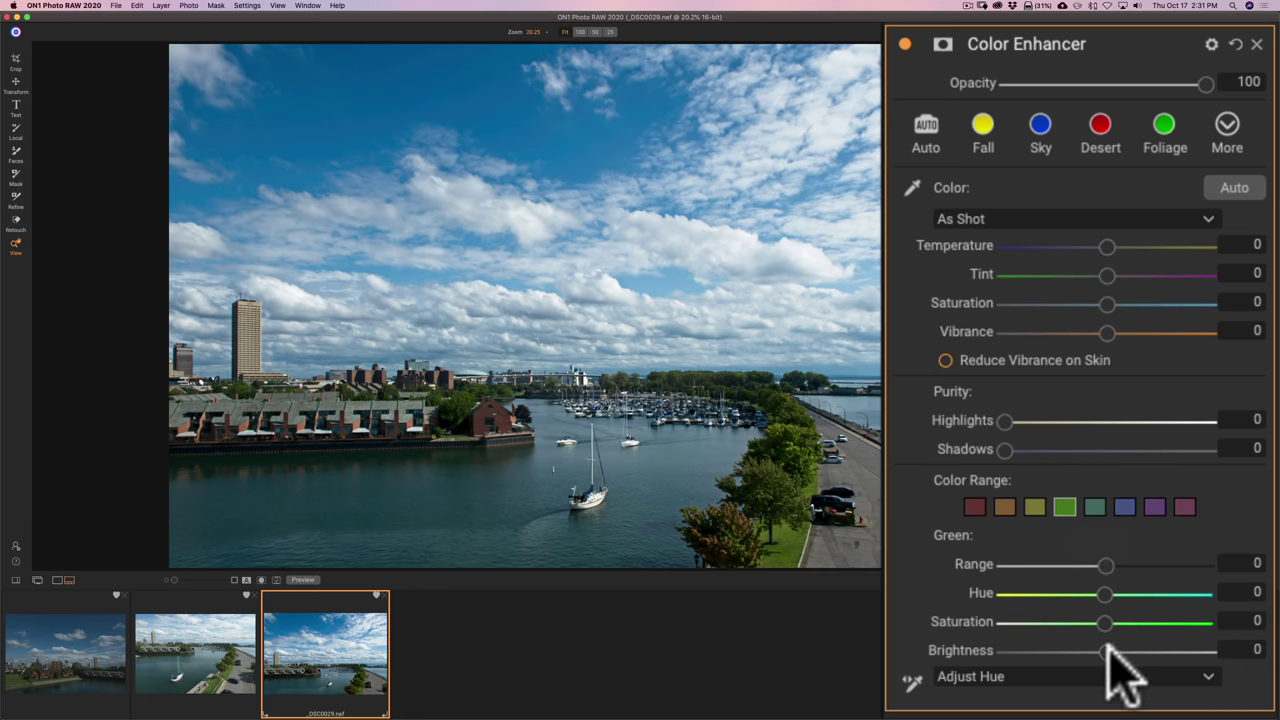
drag(1108, 652, 1230, 658)
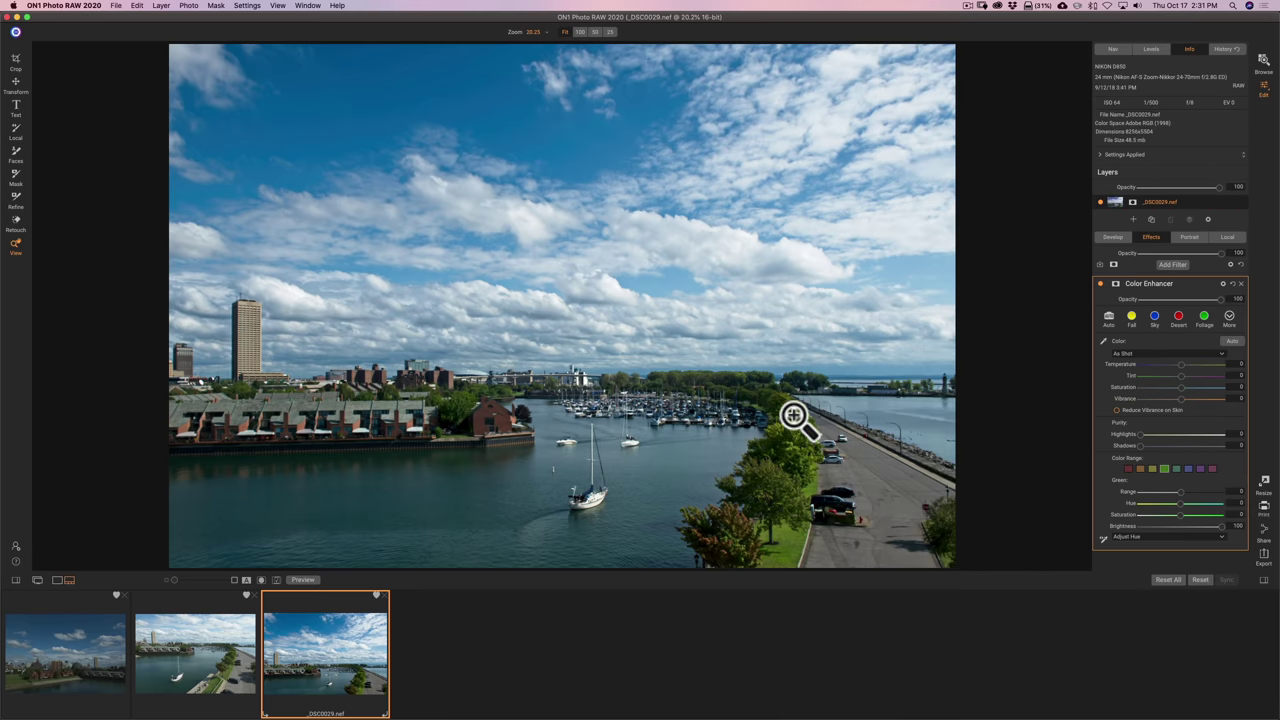
Step: Add Dynamic Contrast, compare the Natural, Surreal and Soft presets, and settle on Natural
click(1177, 283)
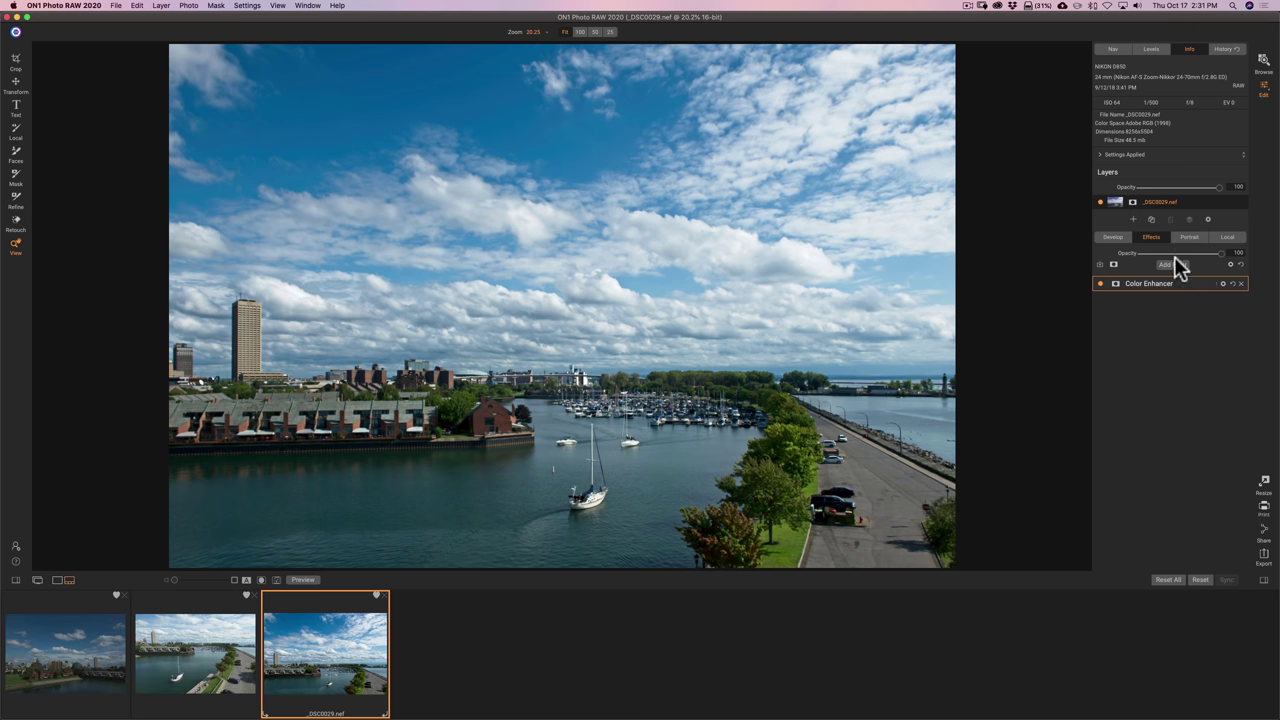
click(1174, 262)
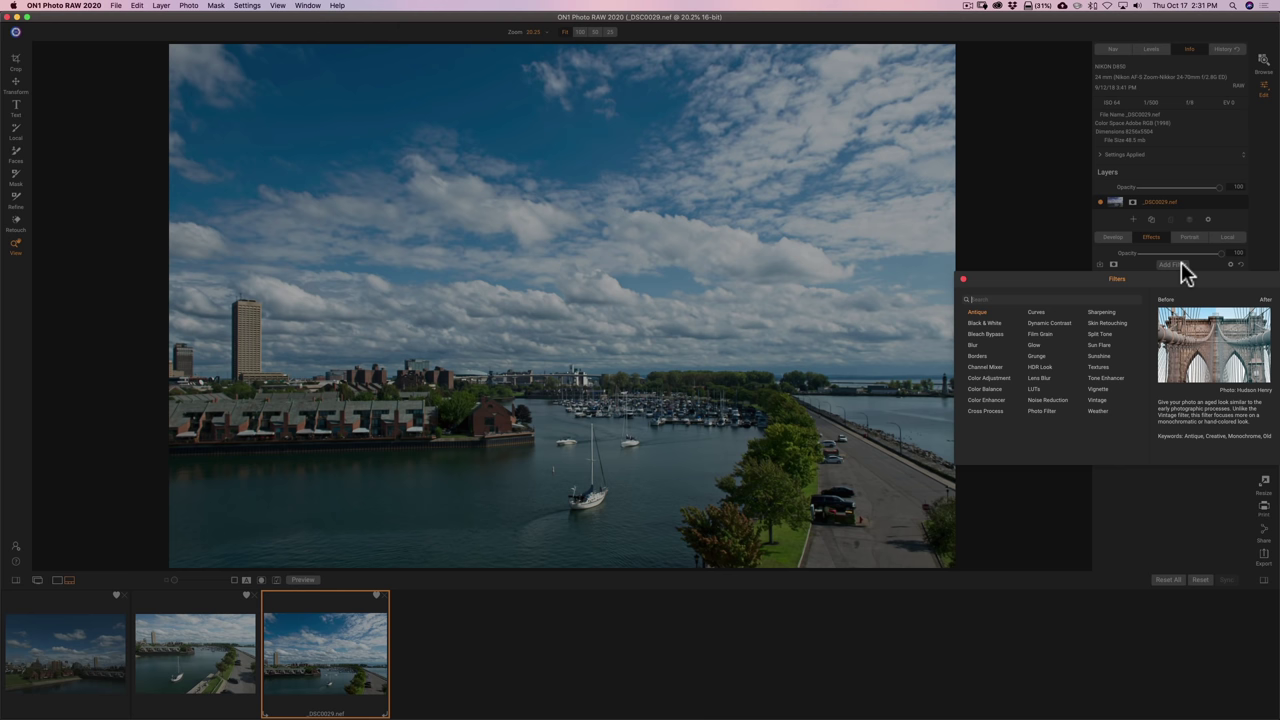
click(1050, 322)
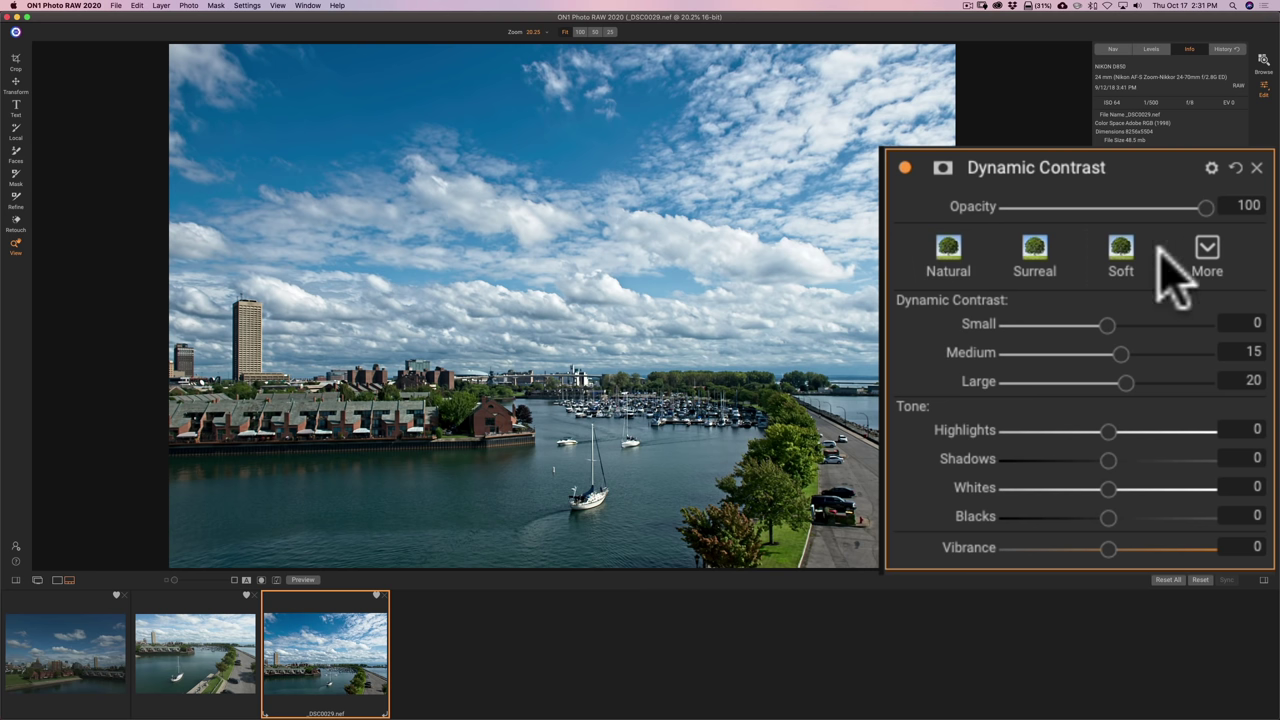
click(950, 256)
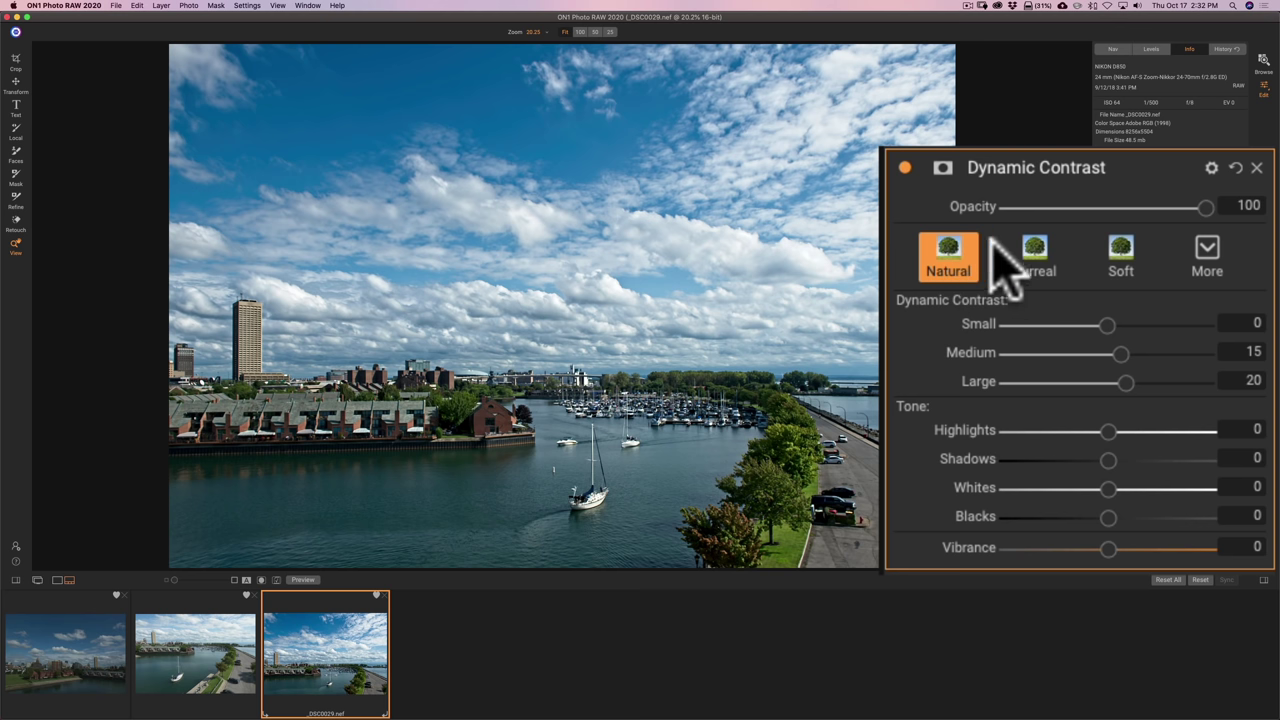
click(1025, 245)
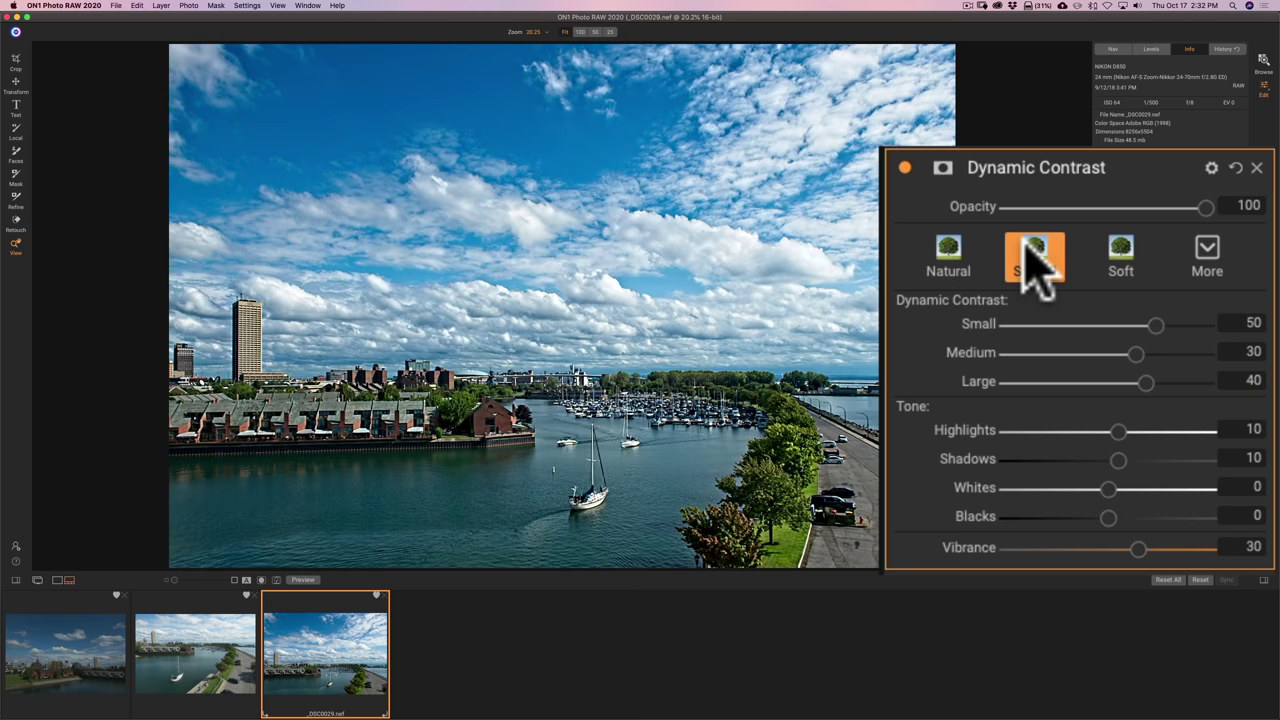
click(1122, 258)
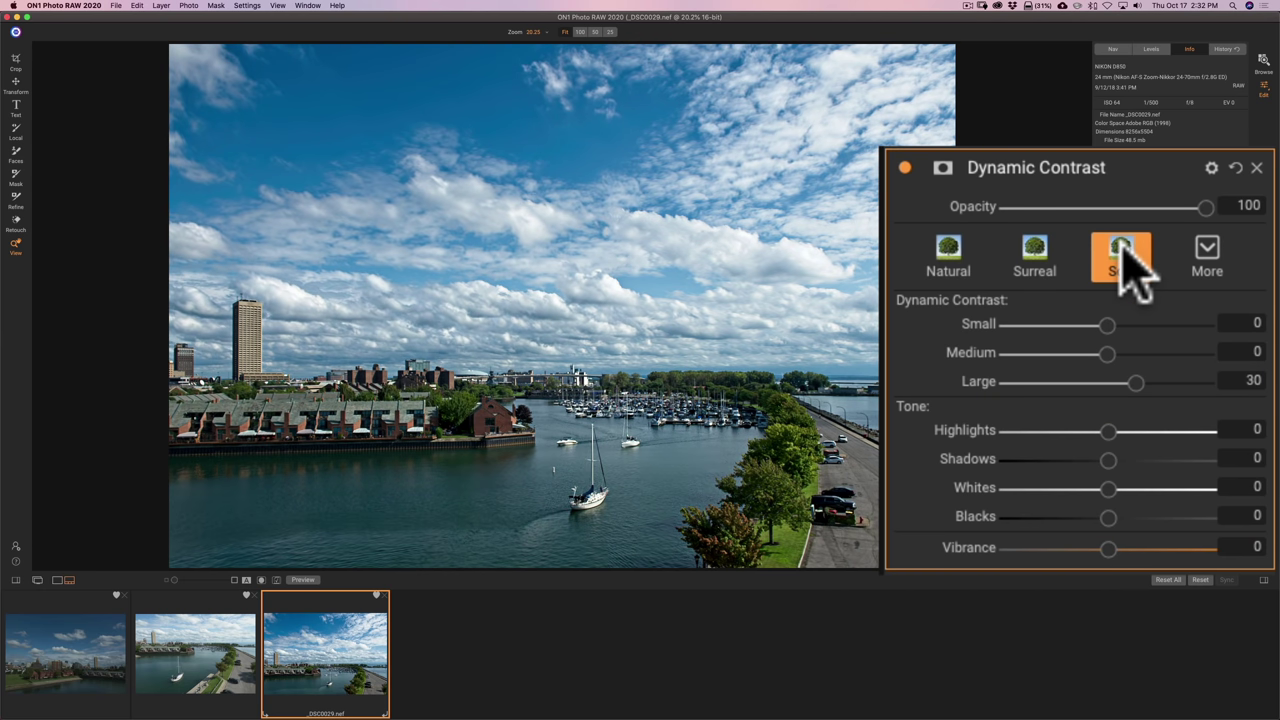
click(1210, 260)
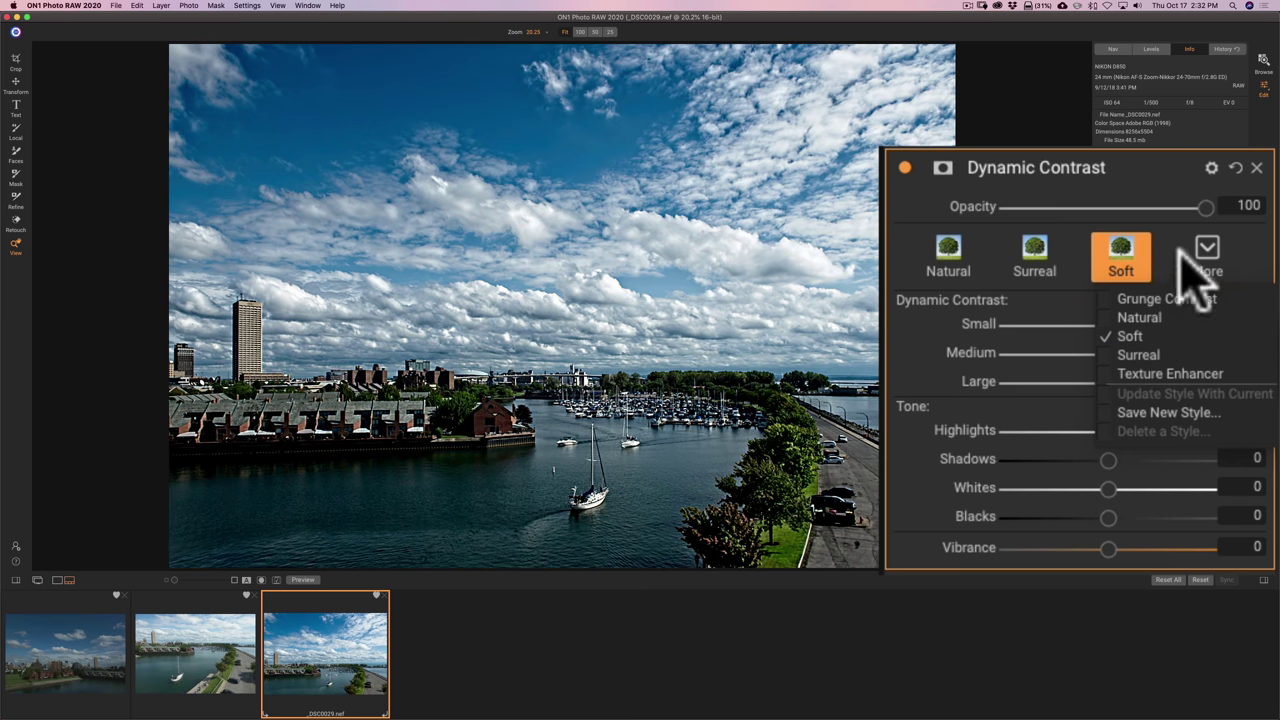
click(1175, 253)
click(965, 255)
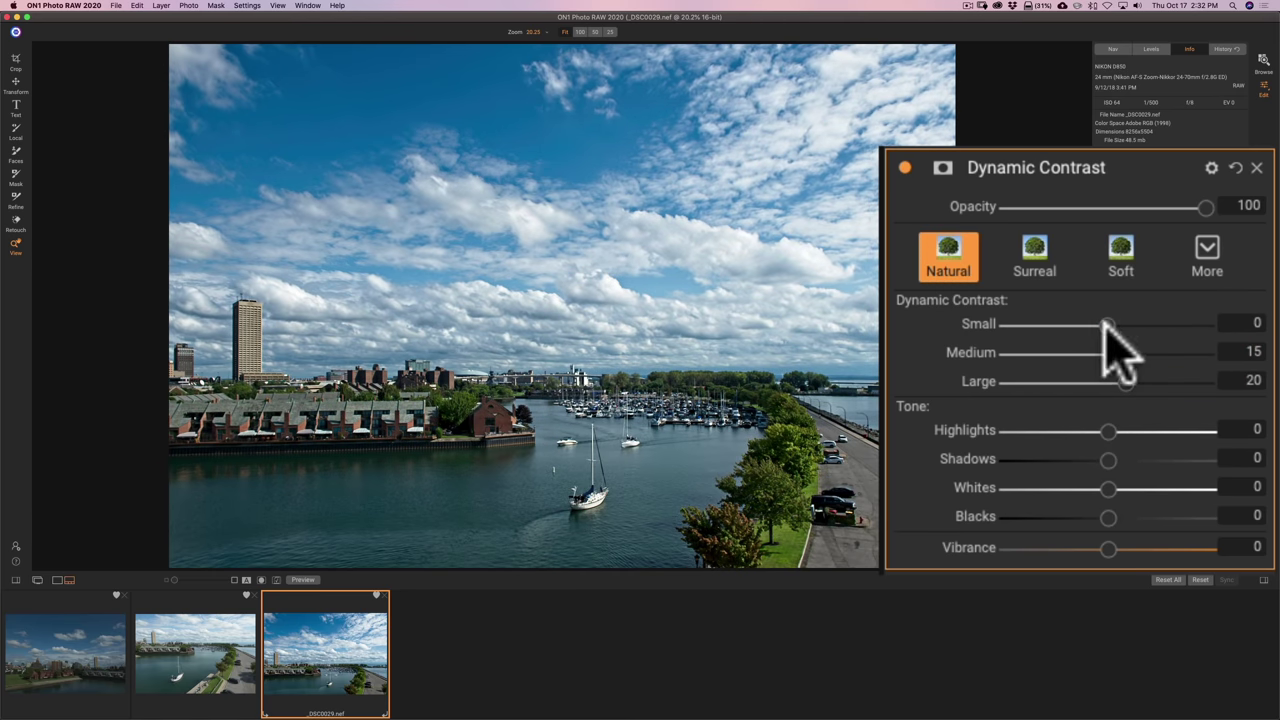
Step: Set Dynamic Contrast Small to -16 and Medium to 6, comparing before/after and keeping Opacity 100
drag(1111, 324, 1114, 382)
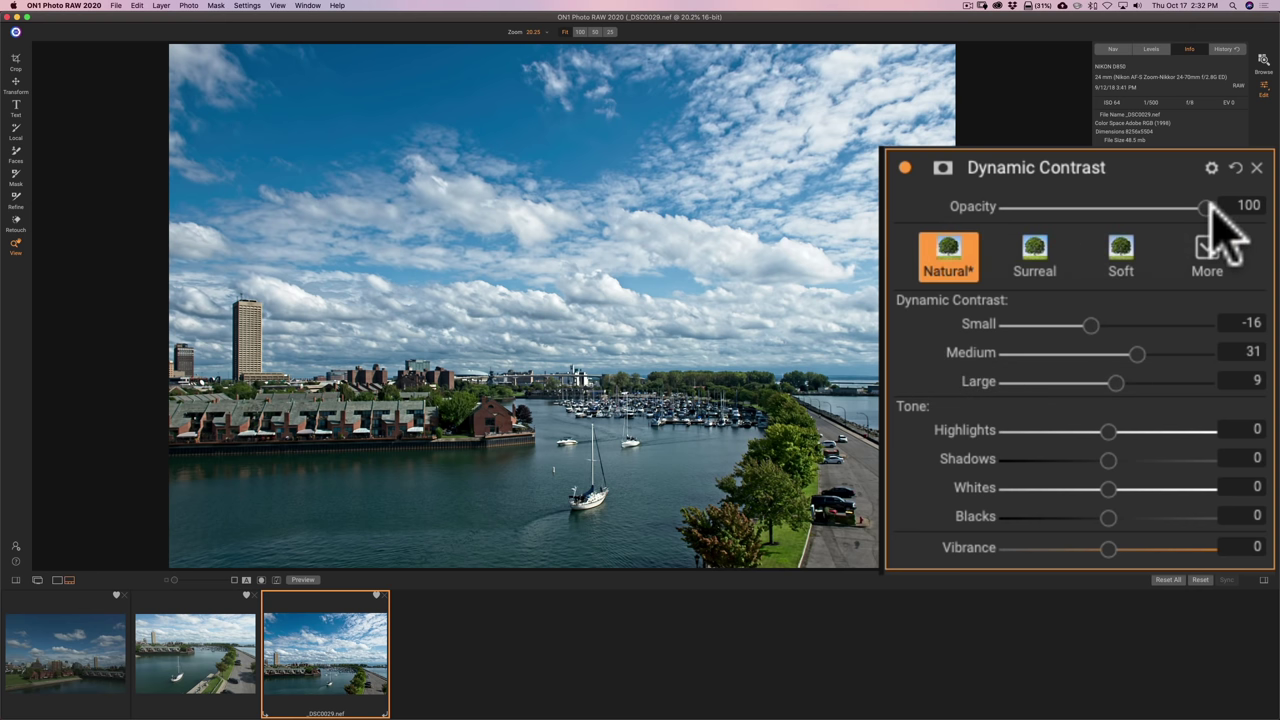
drag(1206, 207, 920, 207)
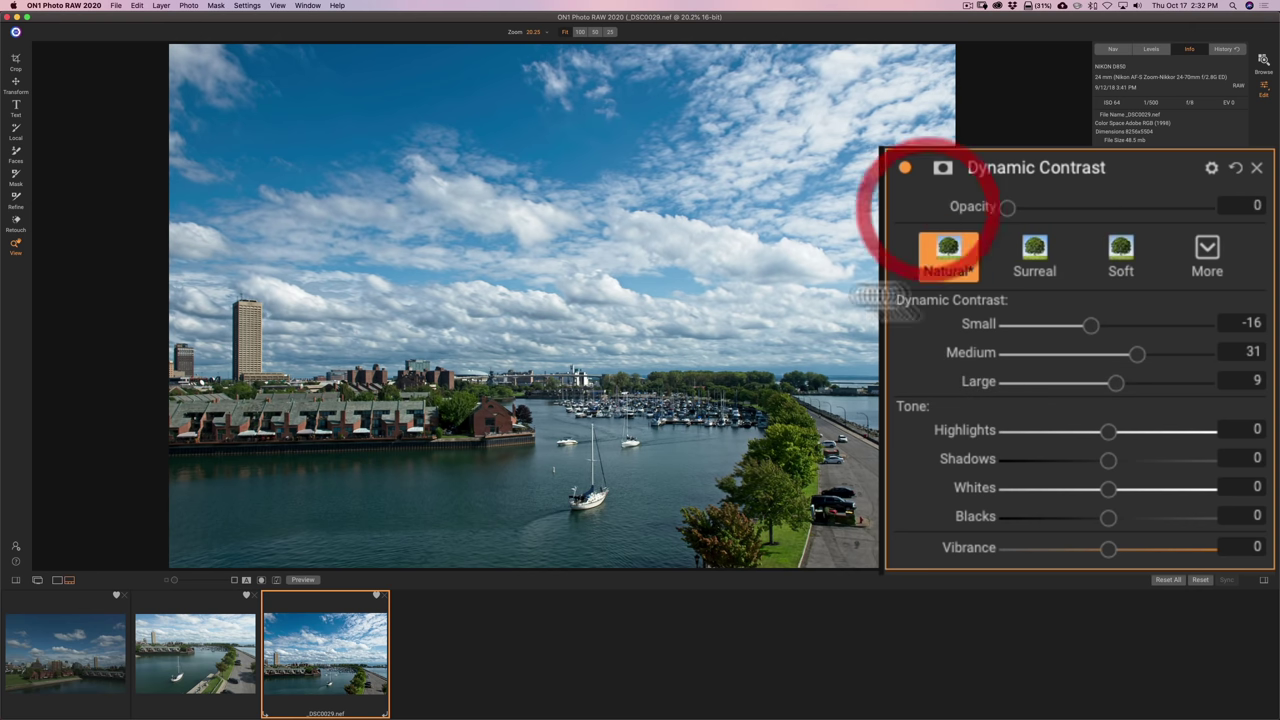
click(903, 165)
click(903, 167)
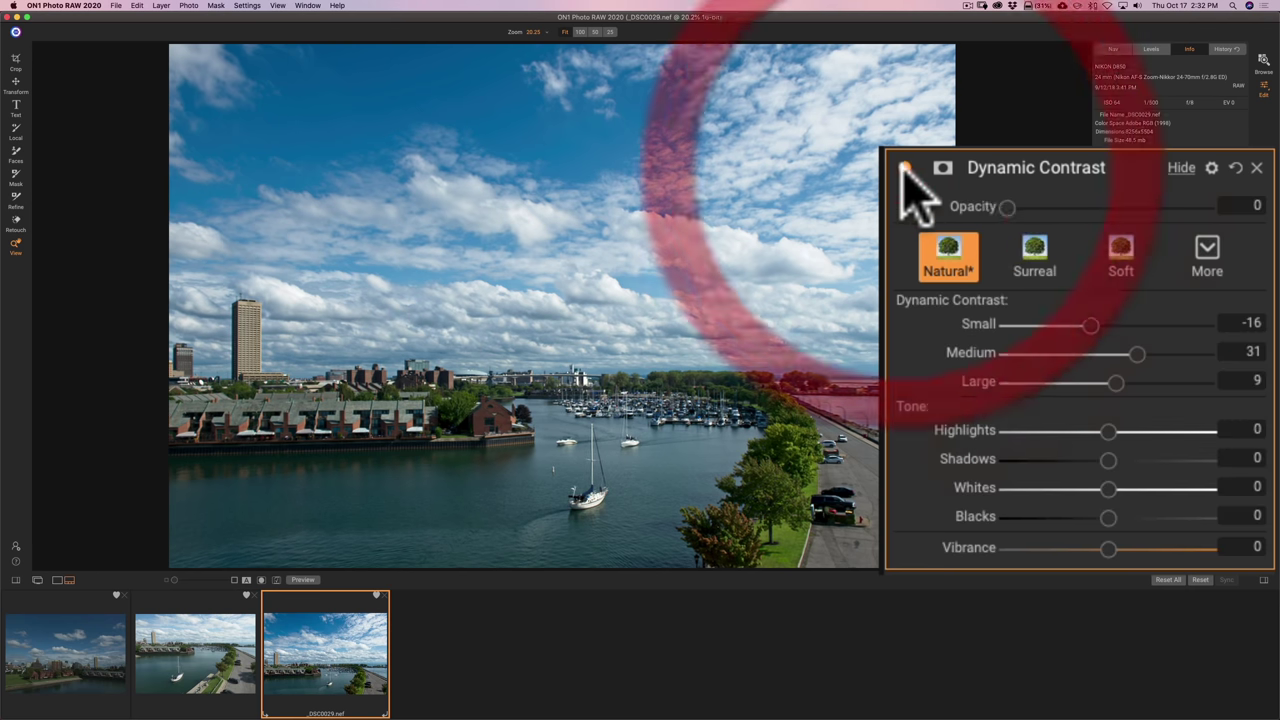
double_click(1043, 211)
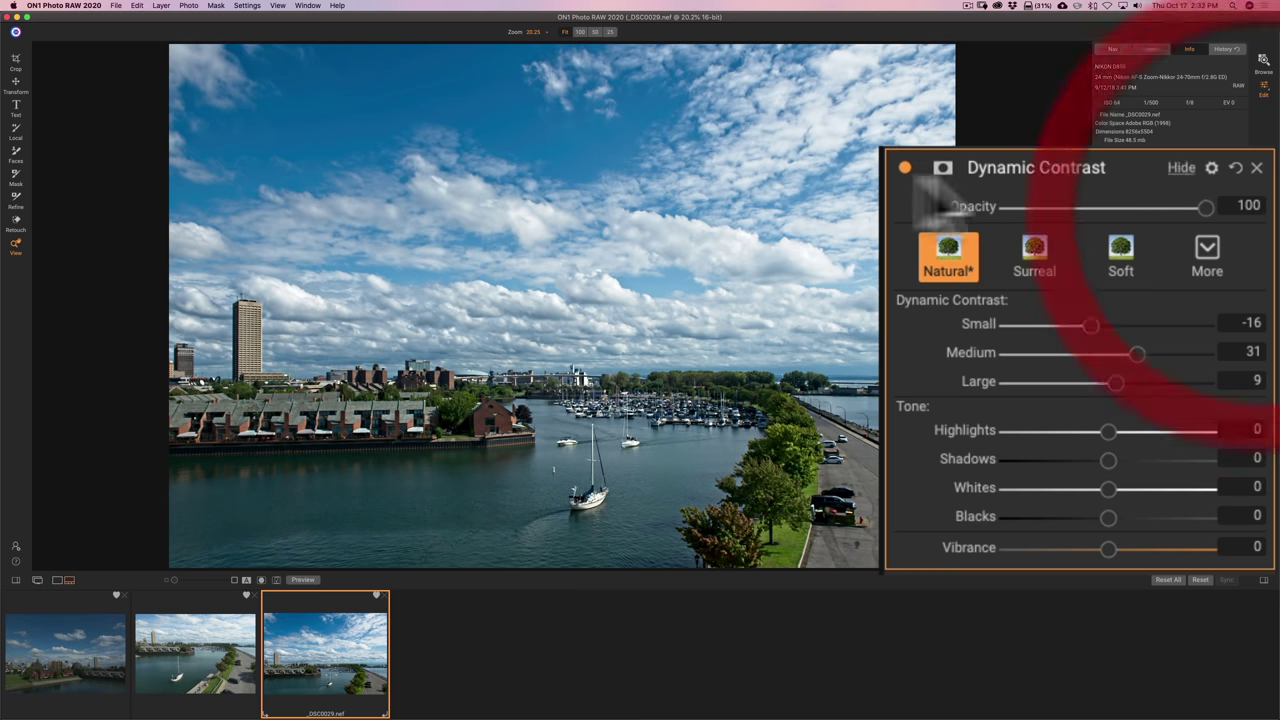
click(903, 166)
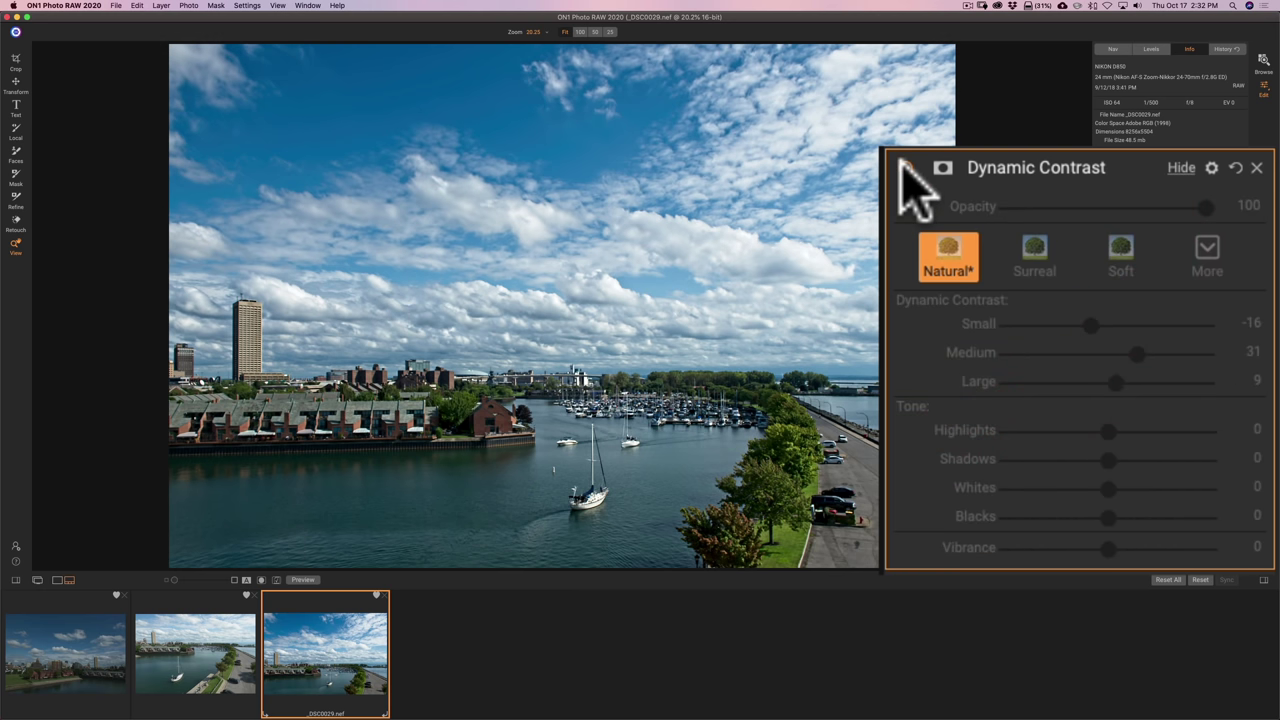
click(903, 167)
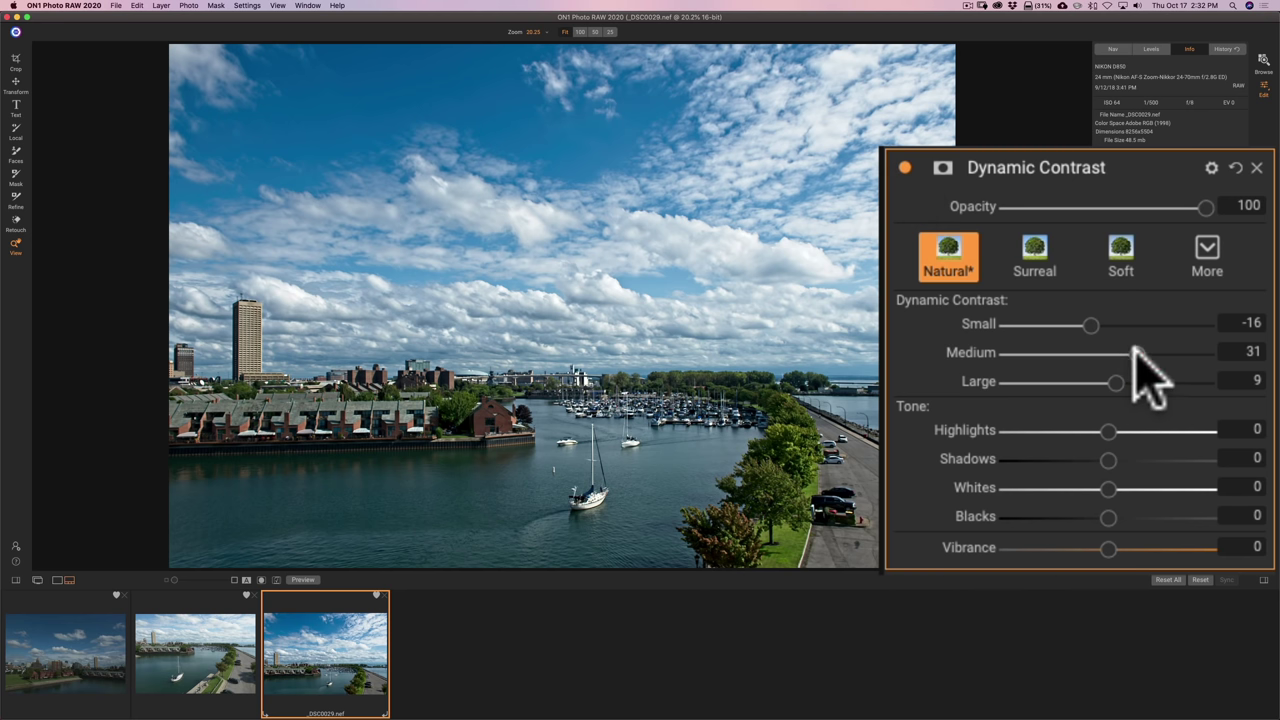
drag(1135, 357, 1112, 354)
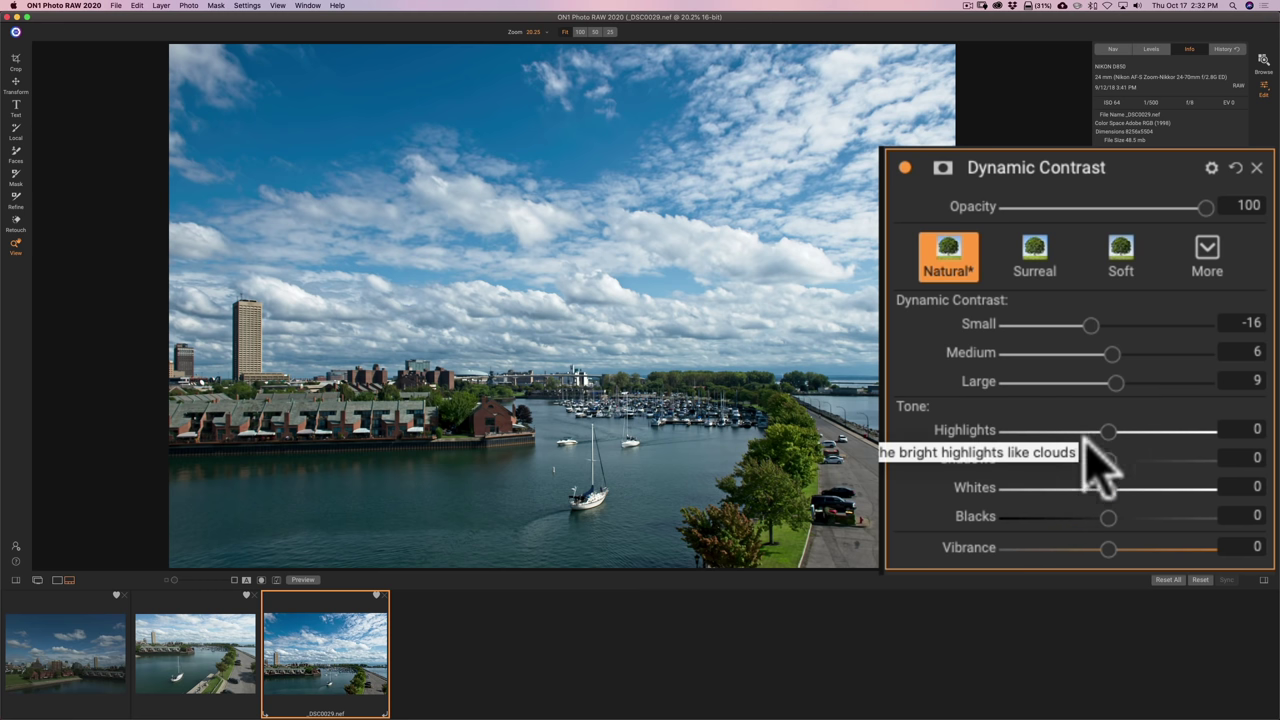
Step: Raise the Dynamic Contrast Shadows slider to brighten the dark areas
drag(1106, 461, 1149, 459)
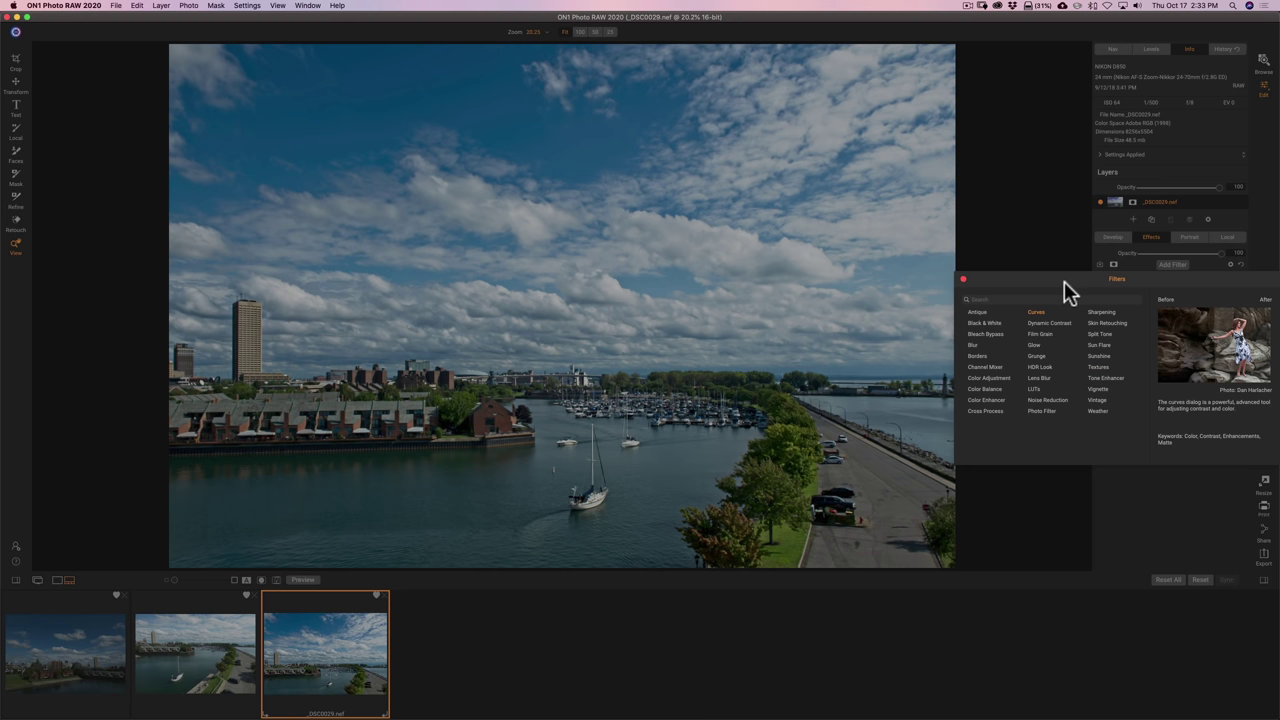
Step: Close the Filters browser, view Dynamic Contrast's masking options, and collapse its panel
click(1031, 255)
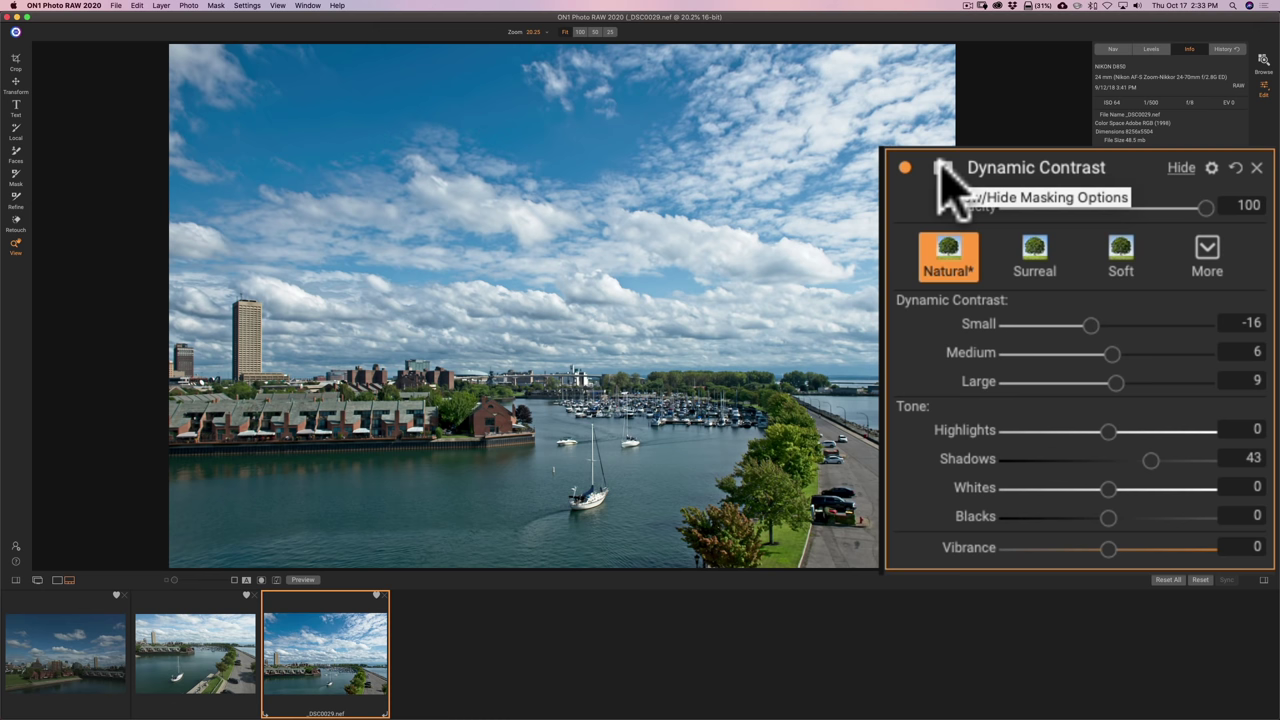
click(941, 166)
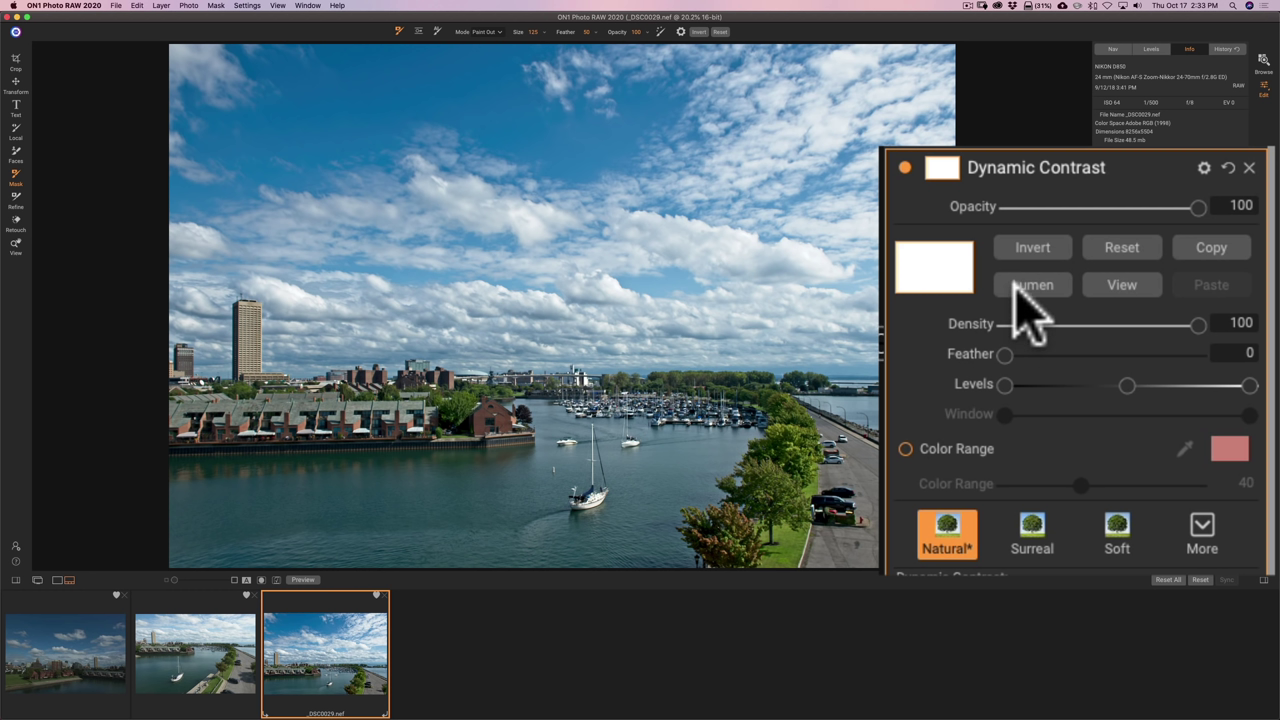
mouse_move(1103, 158)
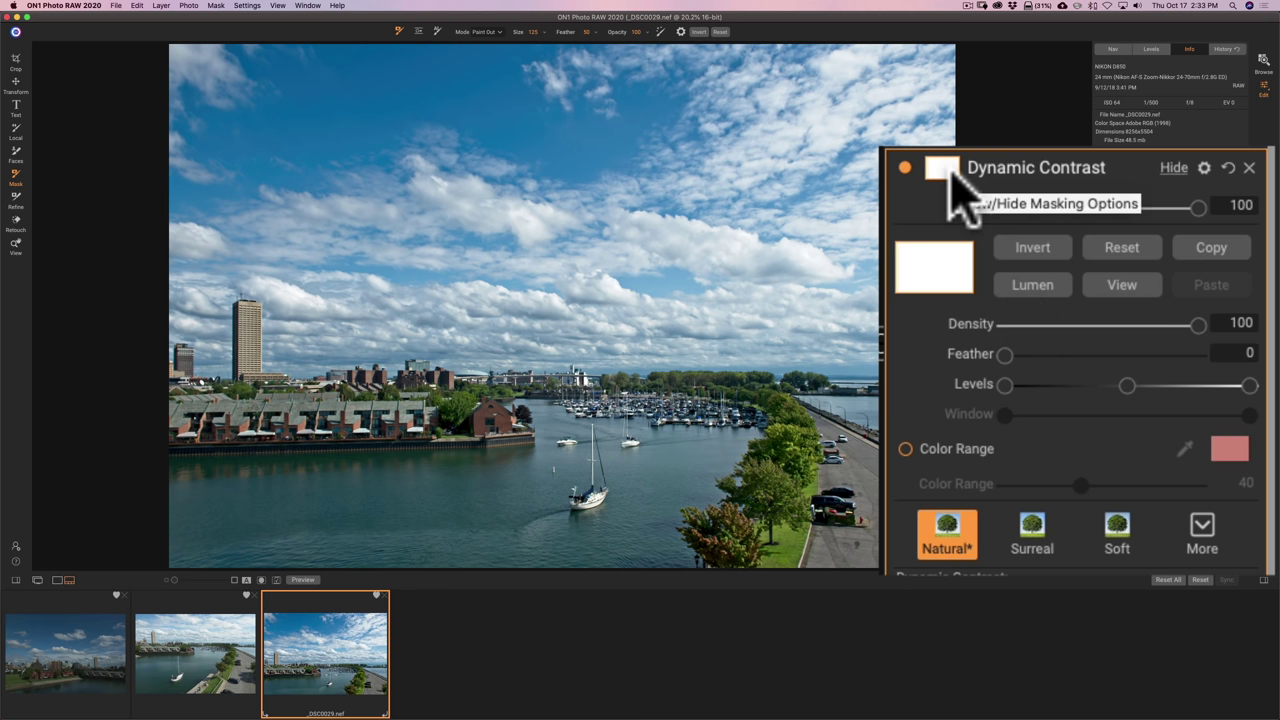
click(1052, 170)
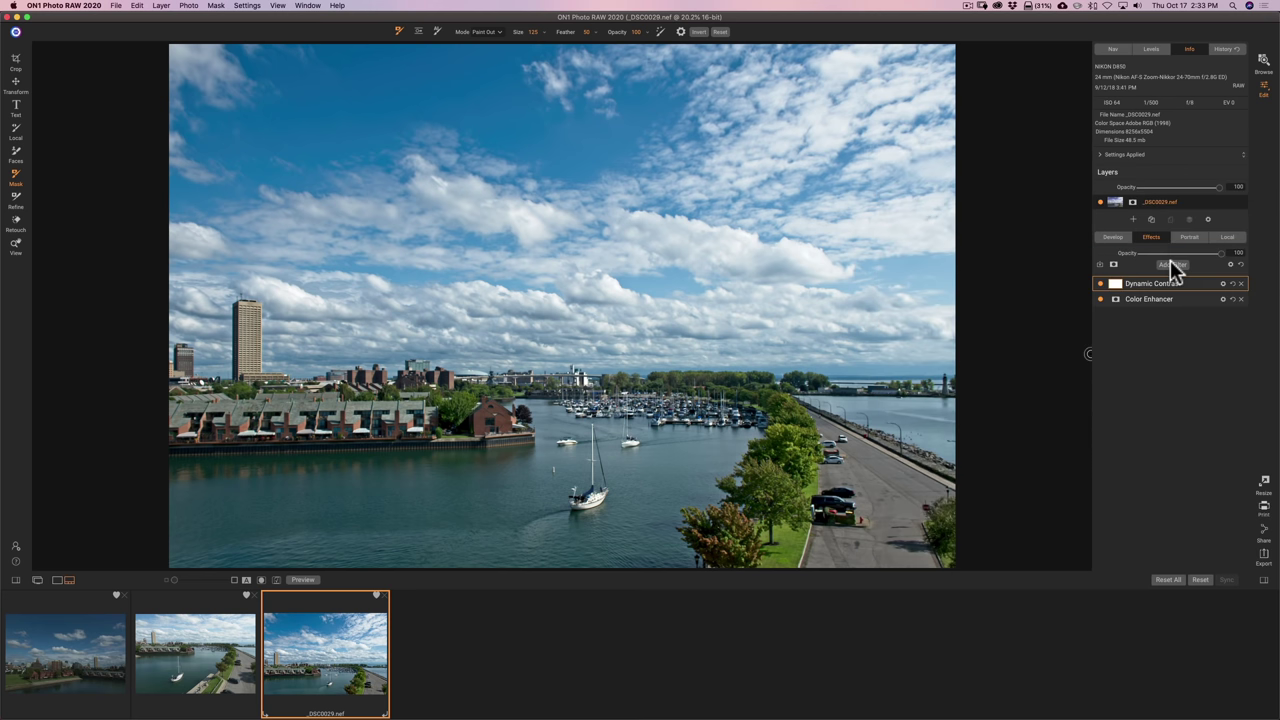
Step: Add a Vignette filter to the photo, then reset its brightness to 0
click(1171, 263)
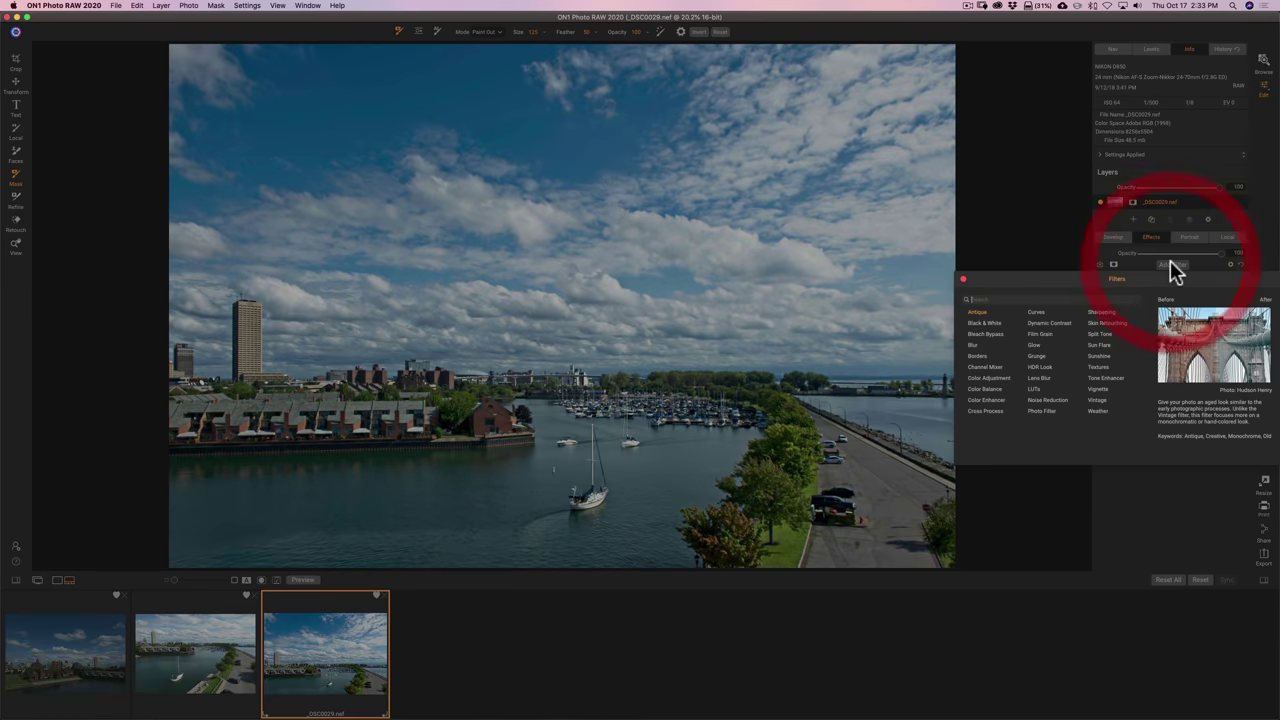
click(1096, 389)
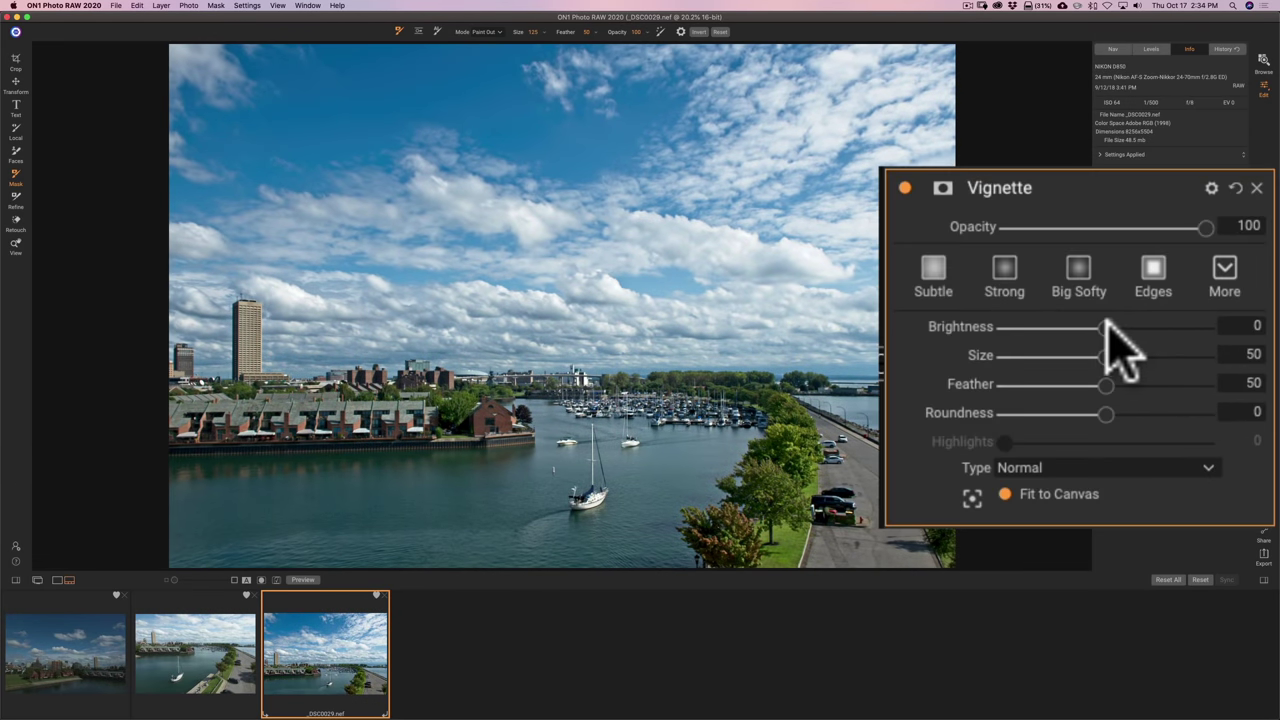
mouse_move(1105, 327)
mouse_down()
mouse_move(1045, 327)
mouse_move(1197, 327)
mouse_move(1110, 333)
mouse_up()
click(966, 337)
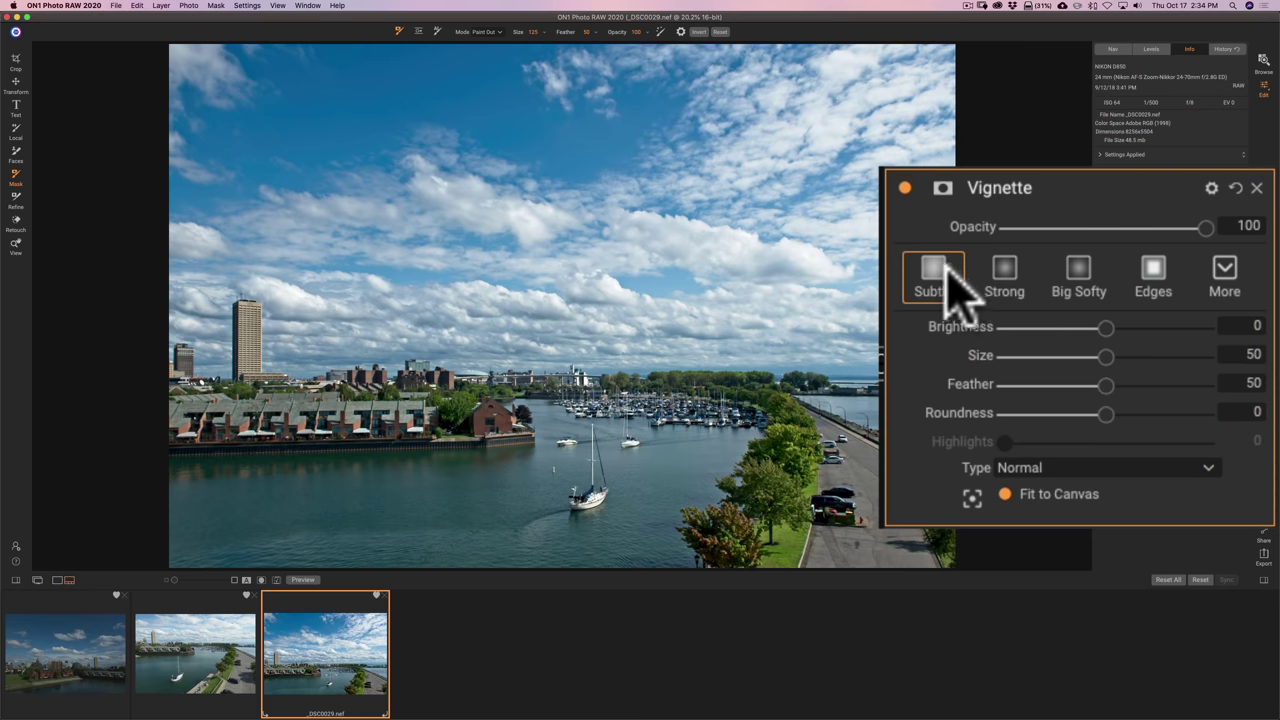
Step: Compare the vignette presets, apply Strong, and lighten its Brightness to about -41
click(953, 278)
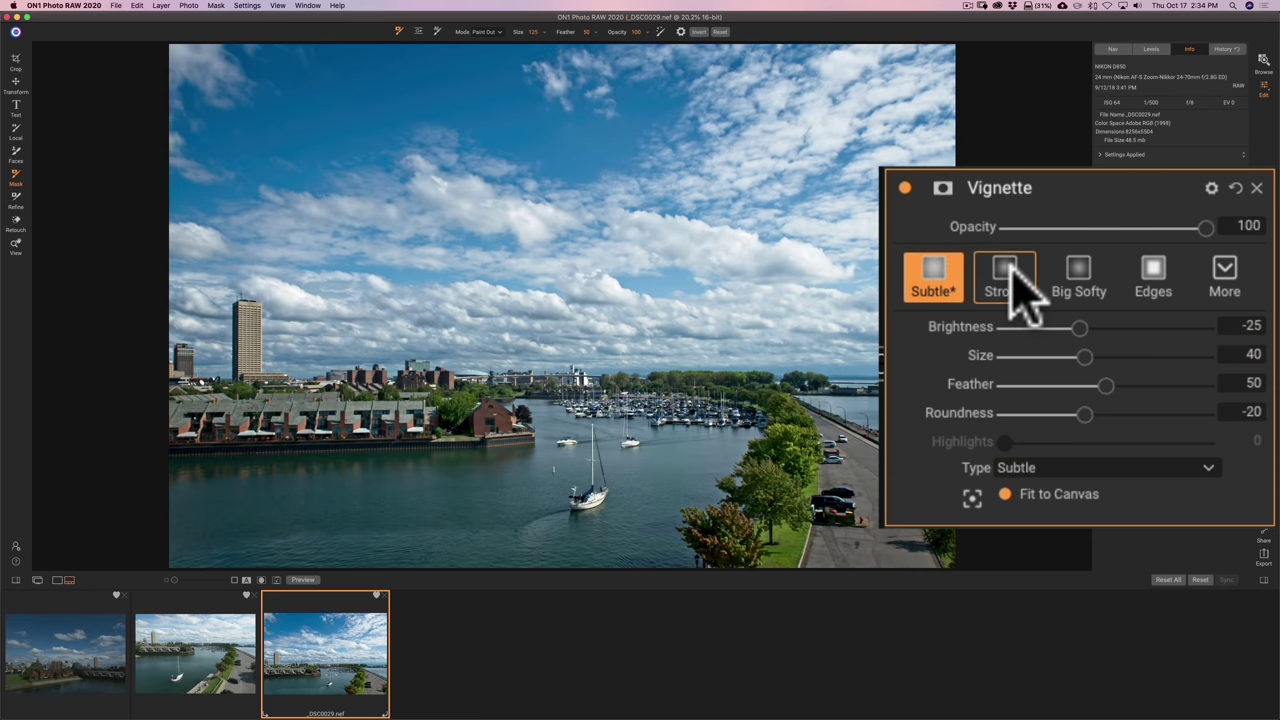
click(1008, 272)
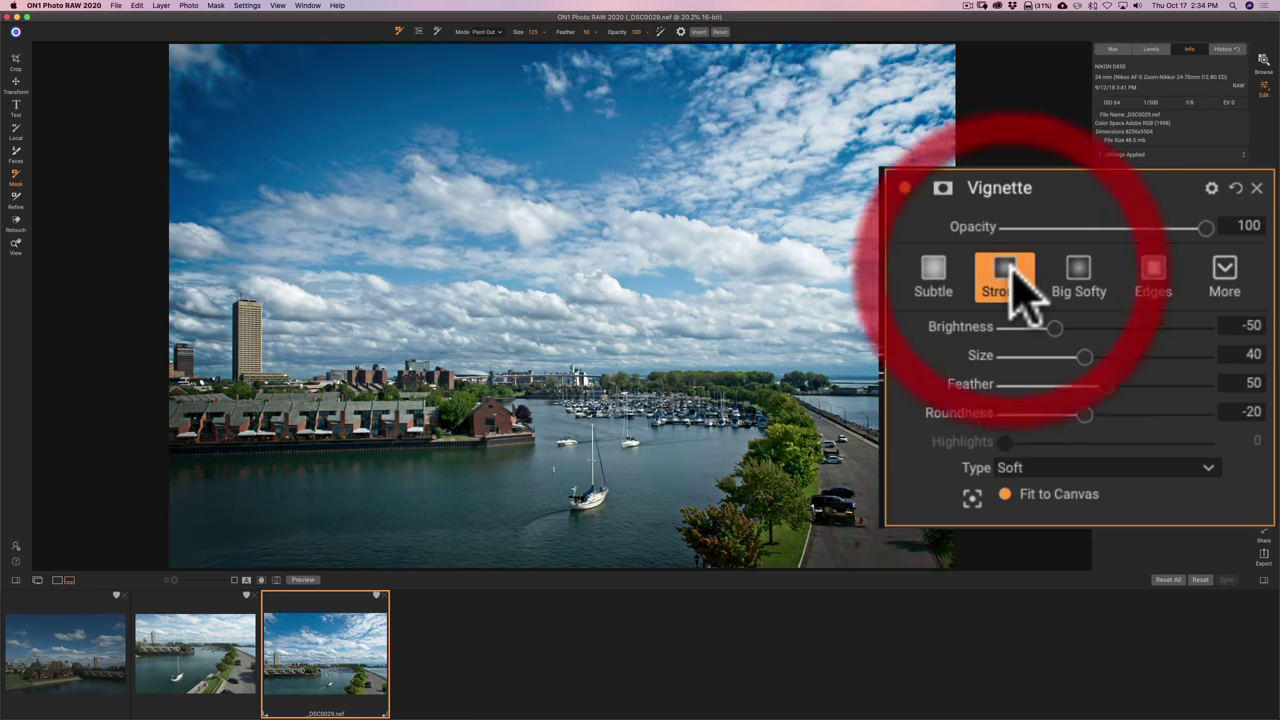
click(1082, 287)
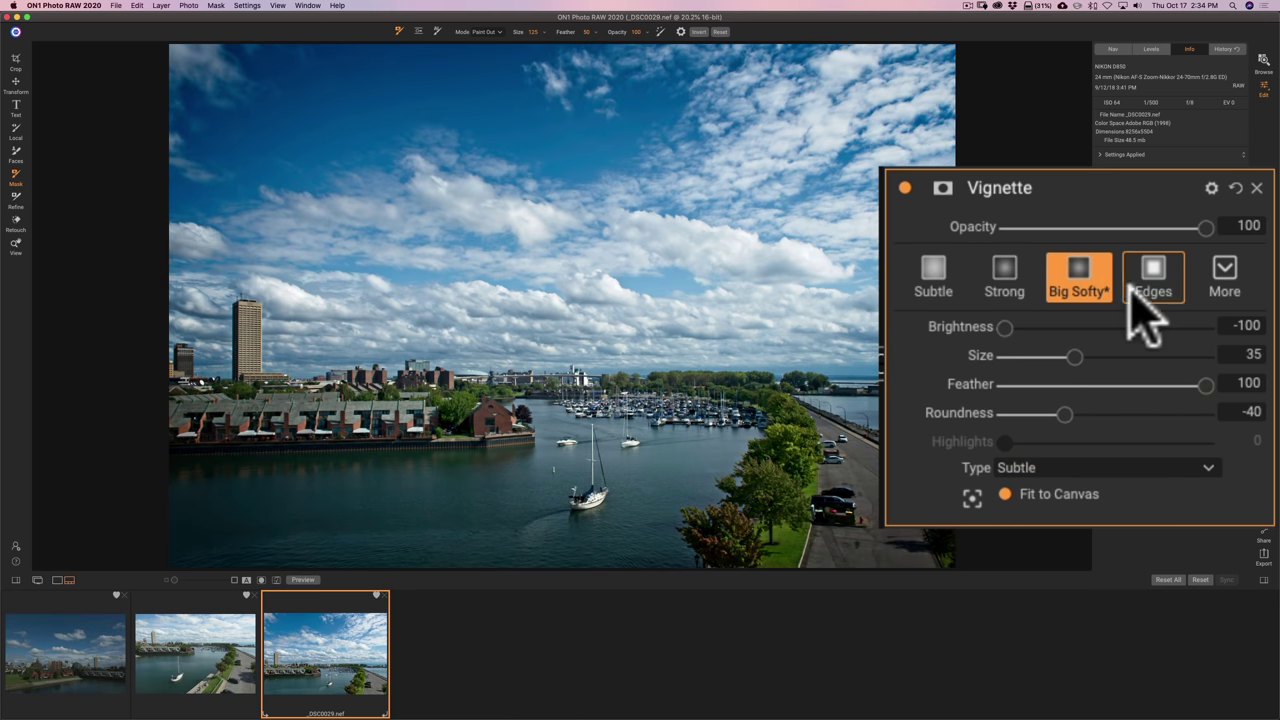
click(1160, 288)
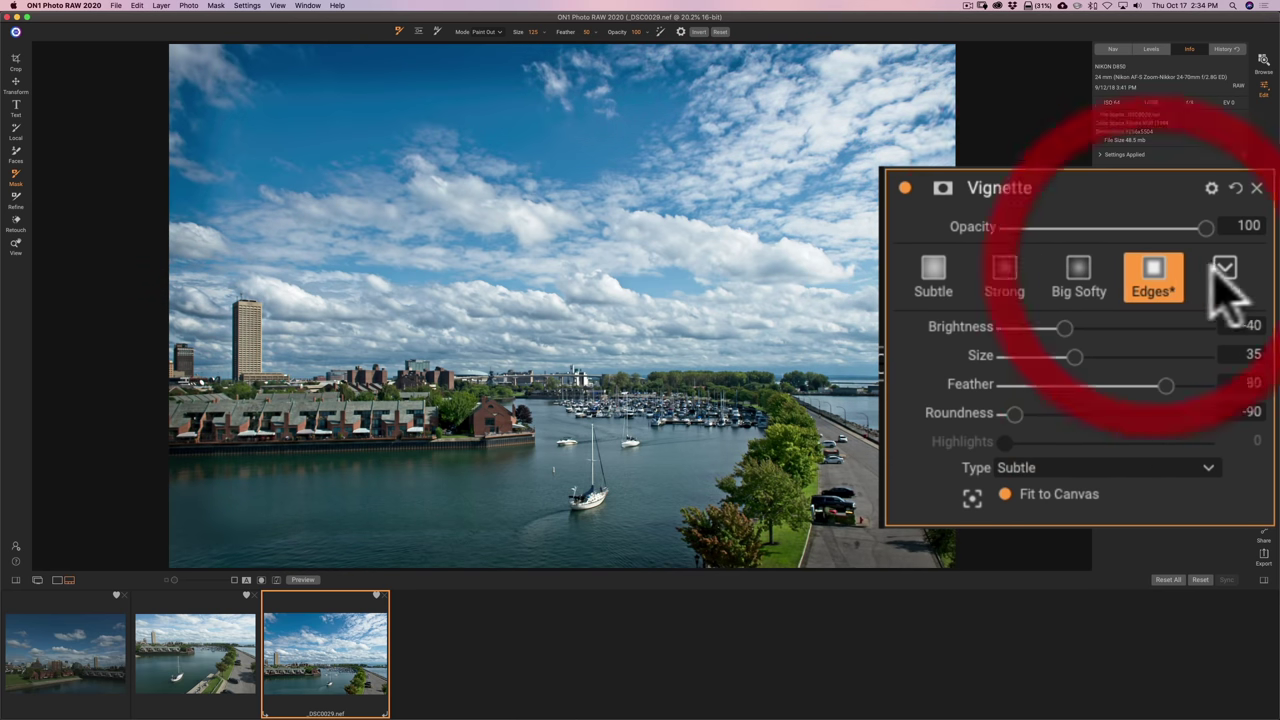
click(1012, 286)
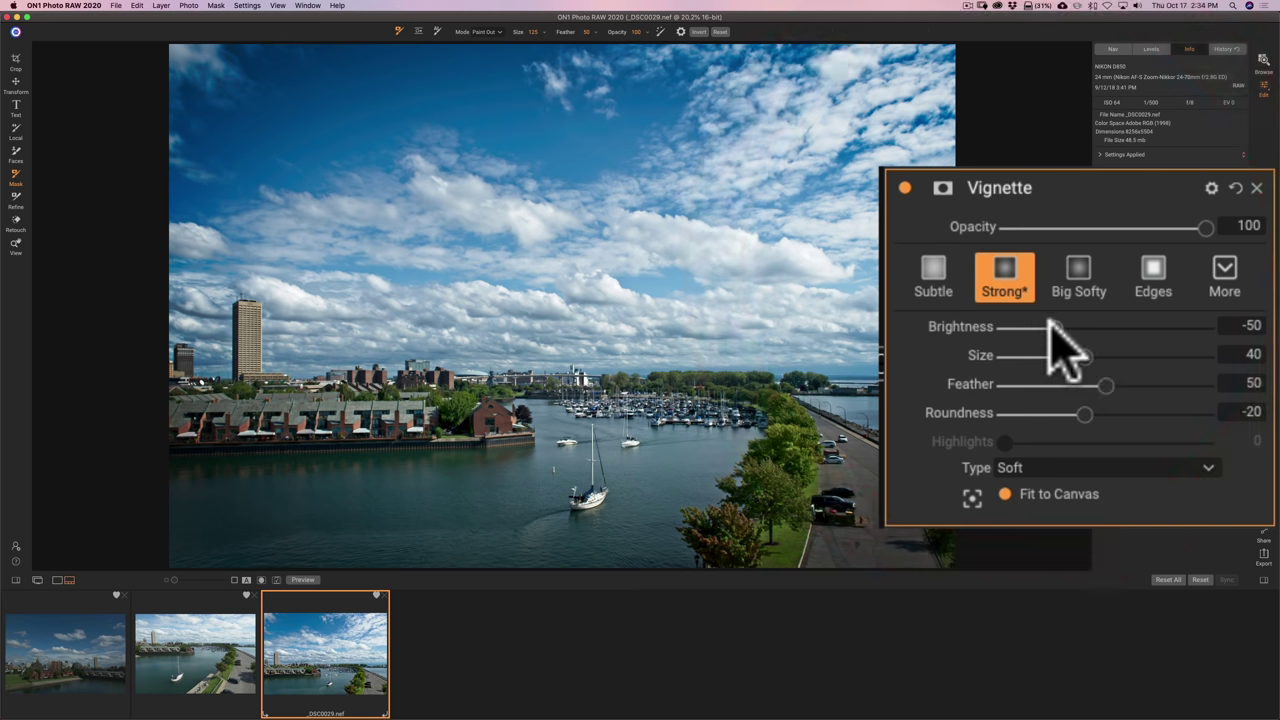
mouse_move(1051, 327)
mouse_down()
mouse_move(1077, 329)
mouse_move(1060, 329)
mouse_up()
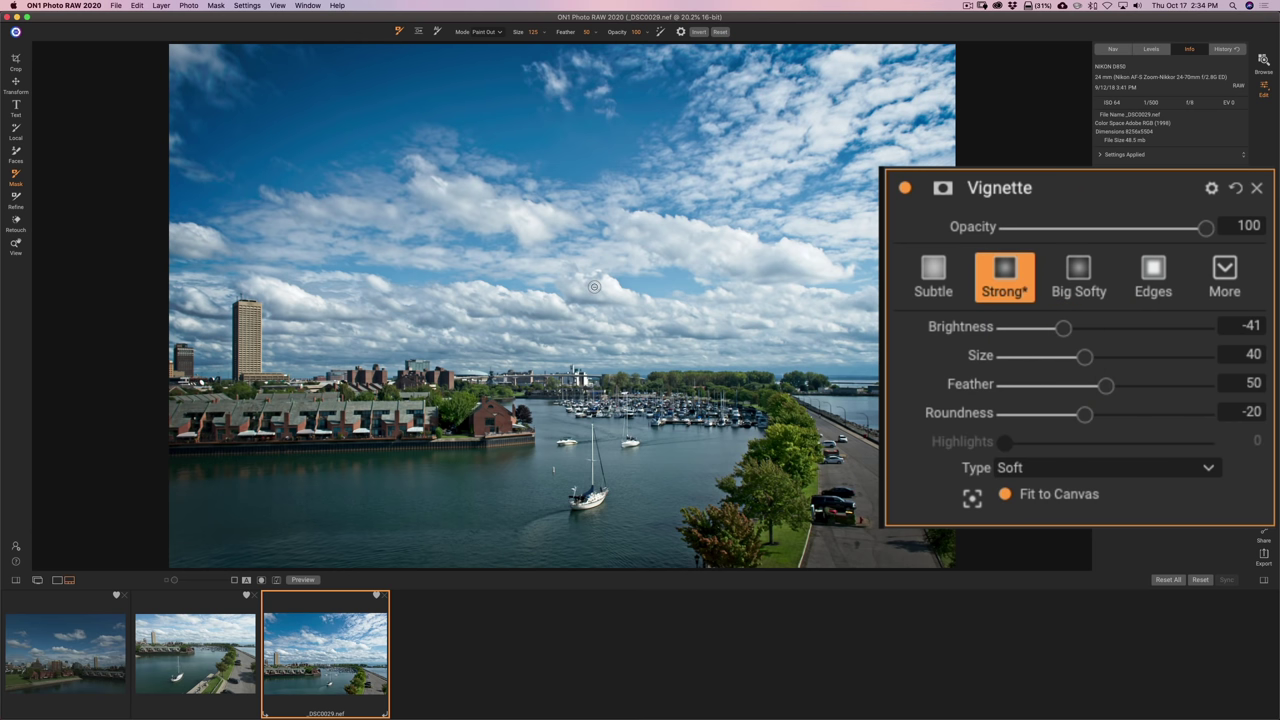
key(backslash)
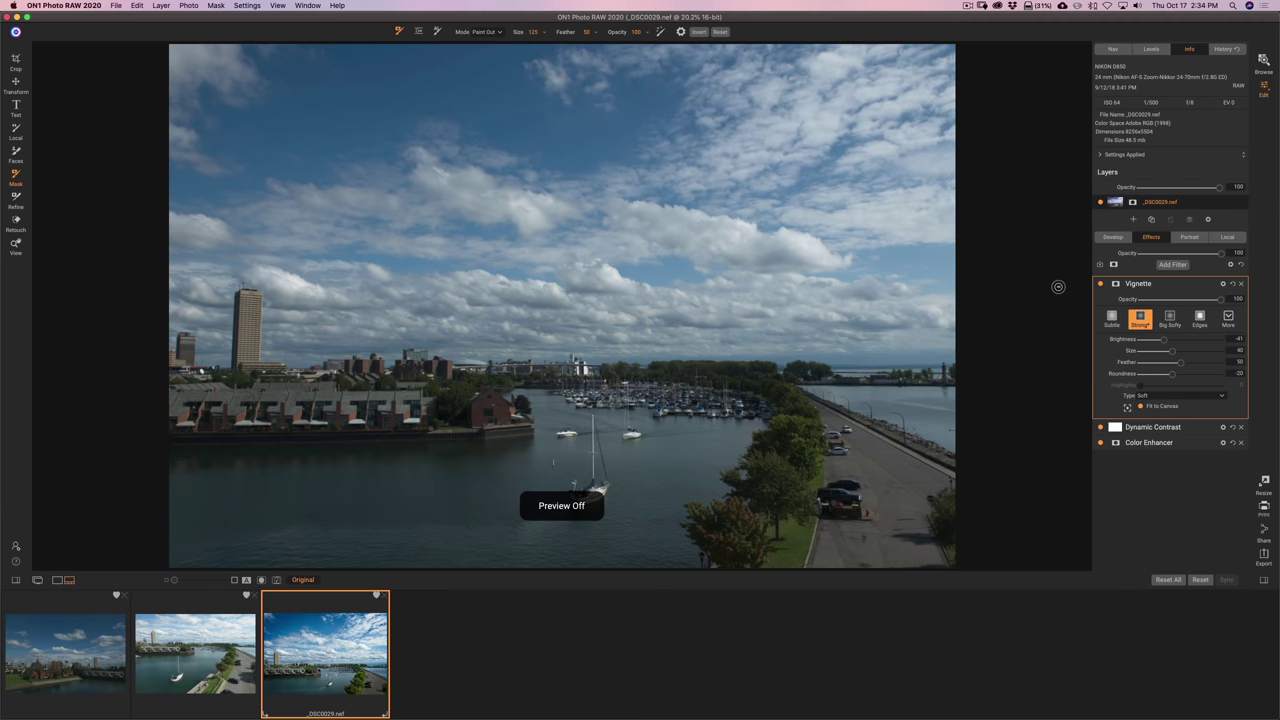
key(backslash)
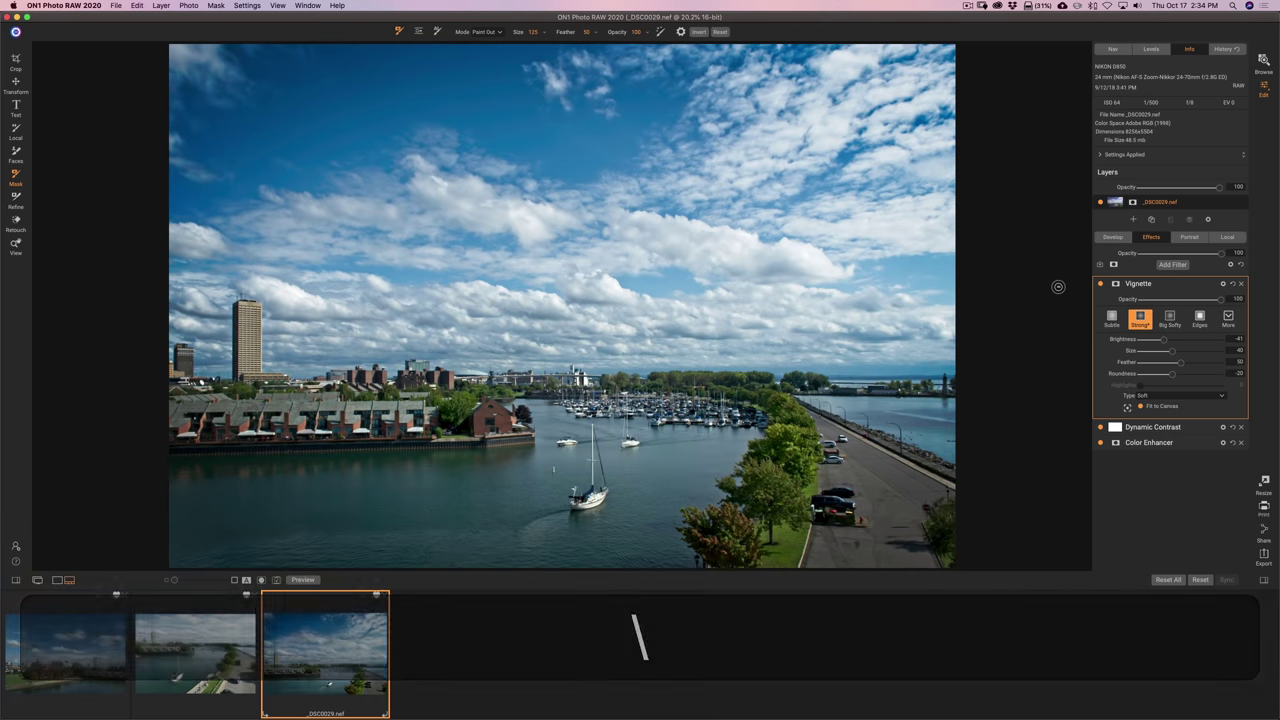
key(backslash)
key(backslash)
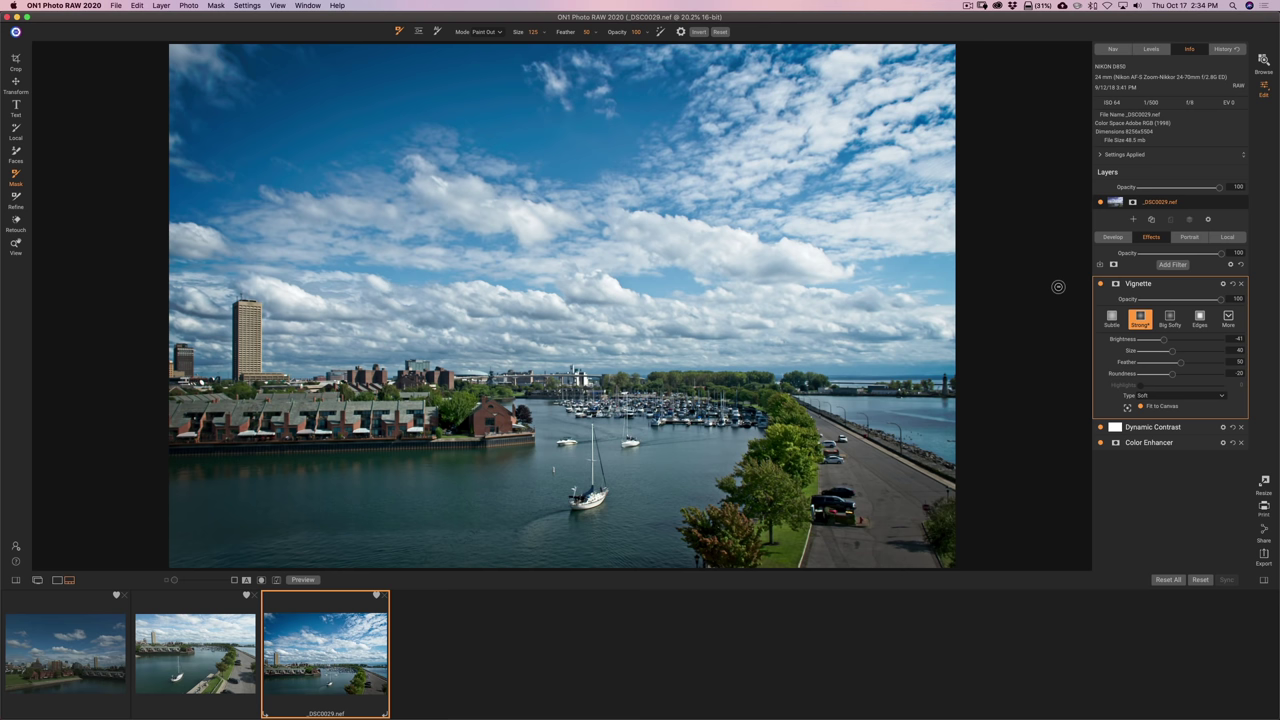
Step: In Export, keep Resize to Long Edge, General image type and JPEG file type
click(1260, 552)
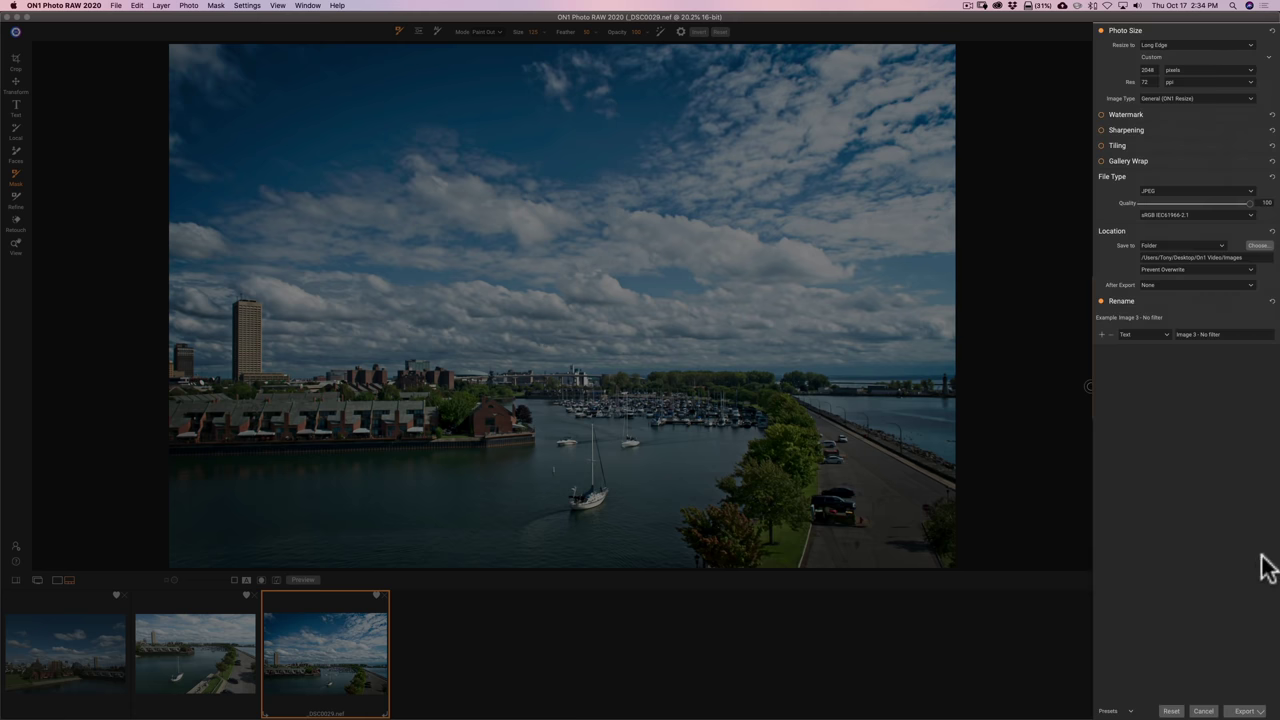
click(1175, 46)
click(1168, 46)
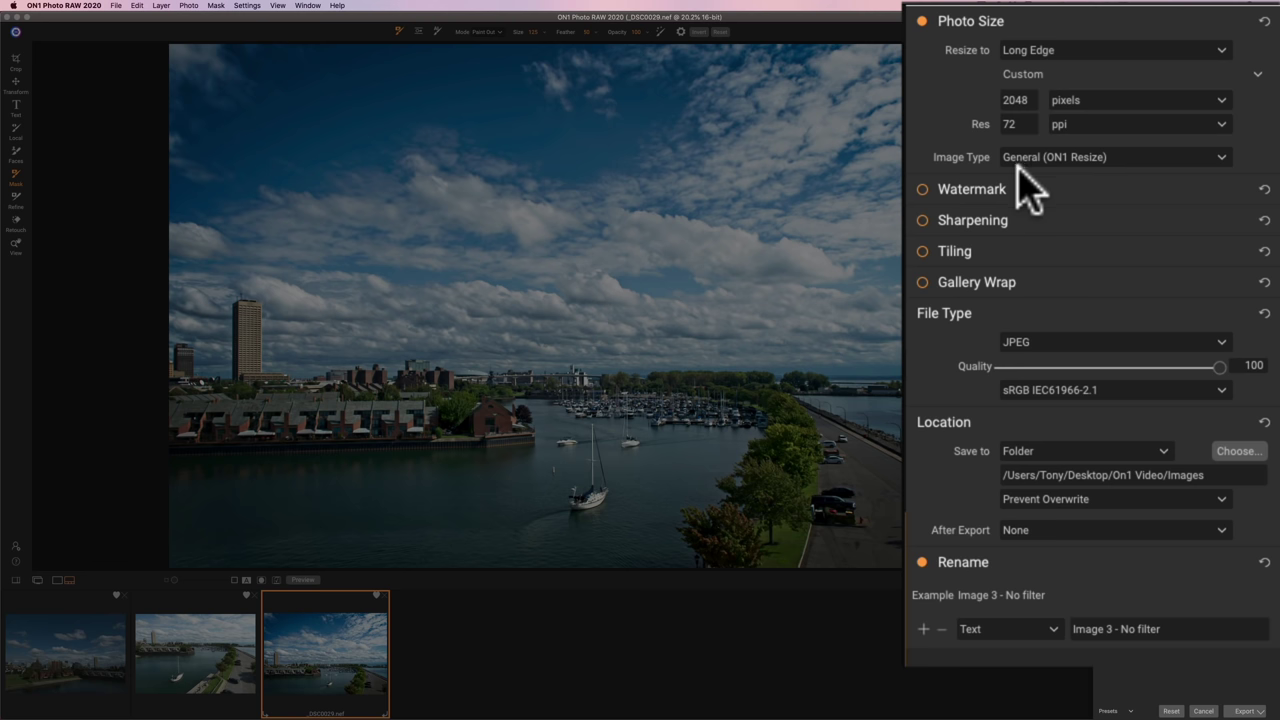
click(1221, 157)
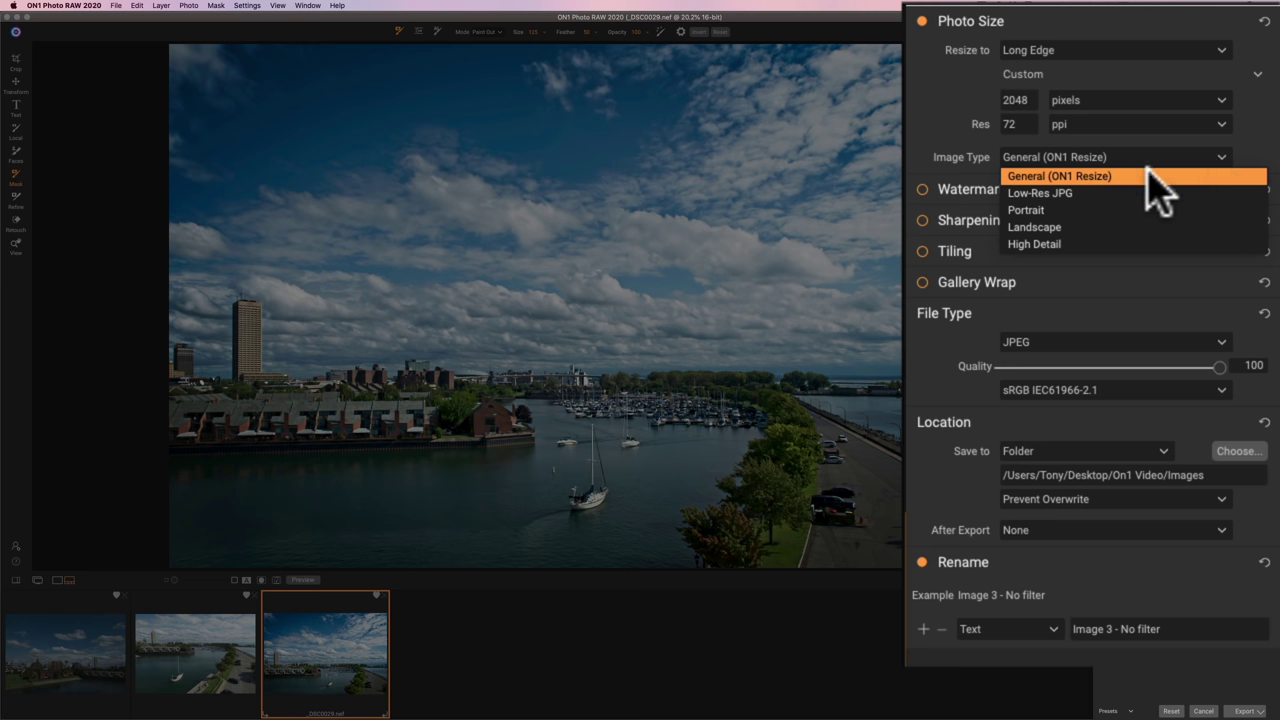
click(1136, 176)
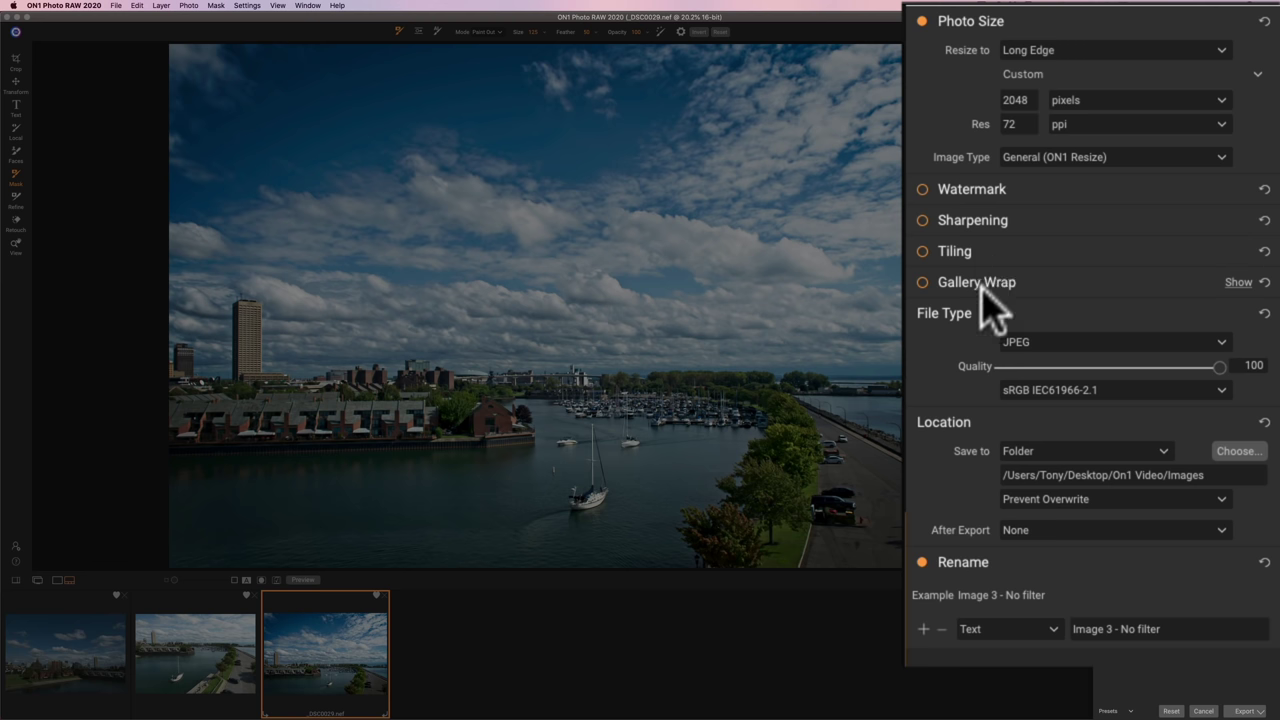
click(1094, 342)
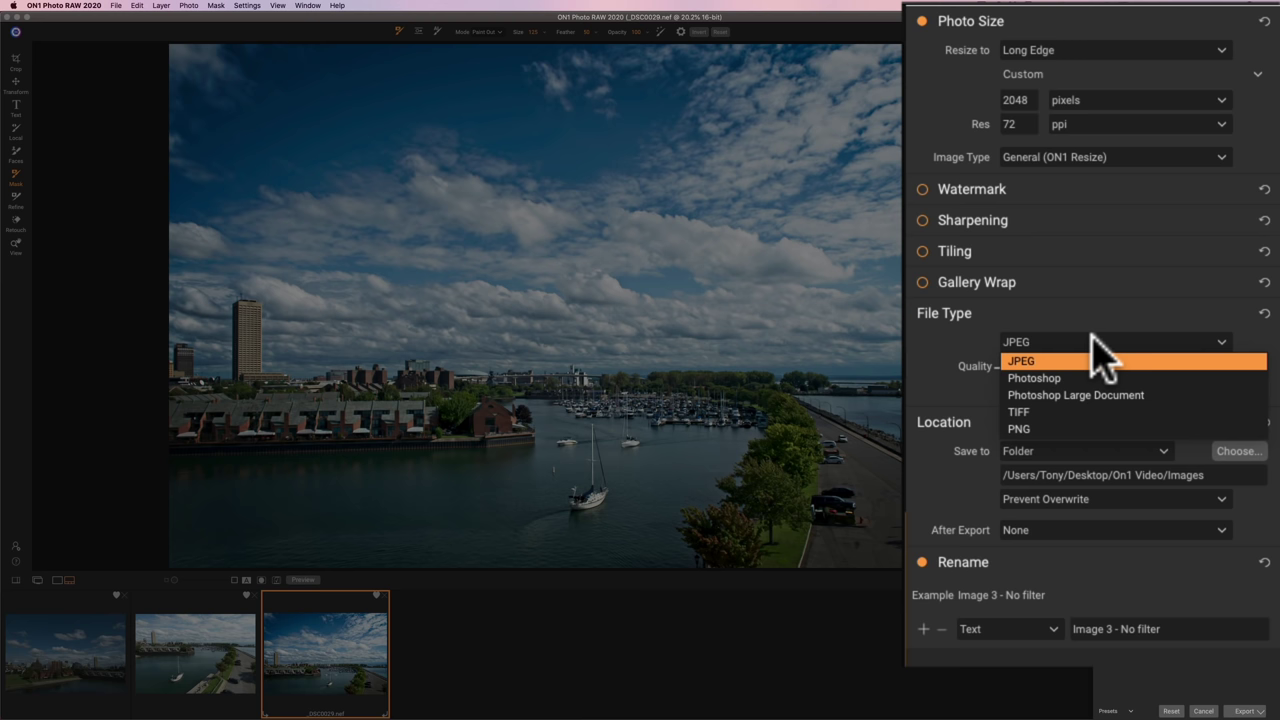
click(1090, 328)
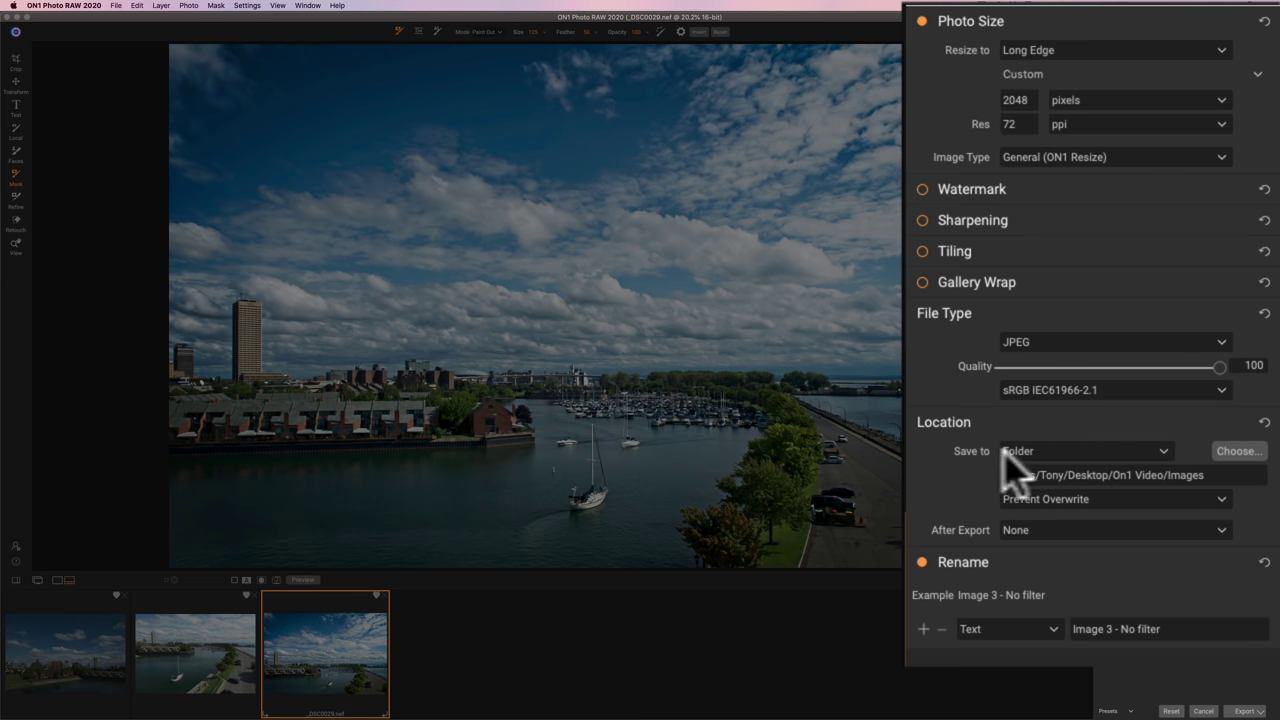
Step: Set the export location to the Desktop folder
click(1258, 246)
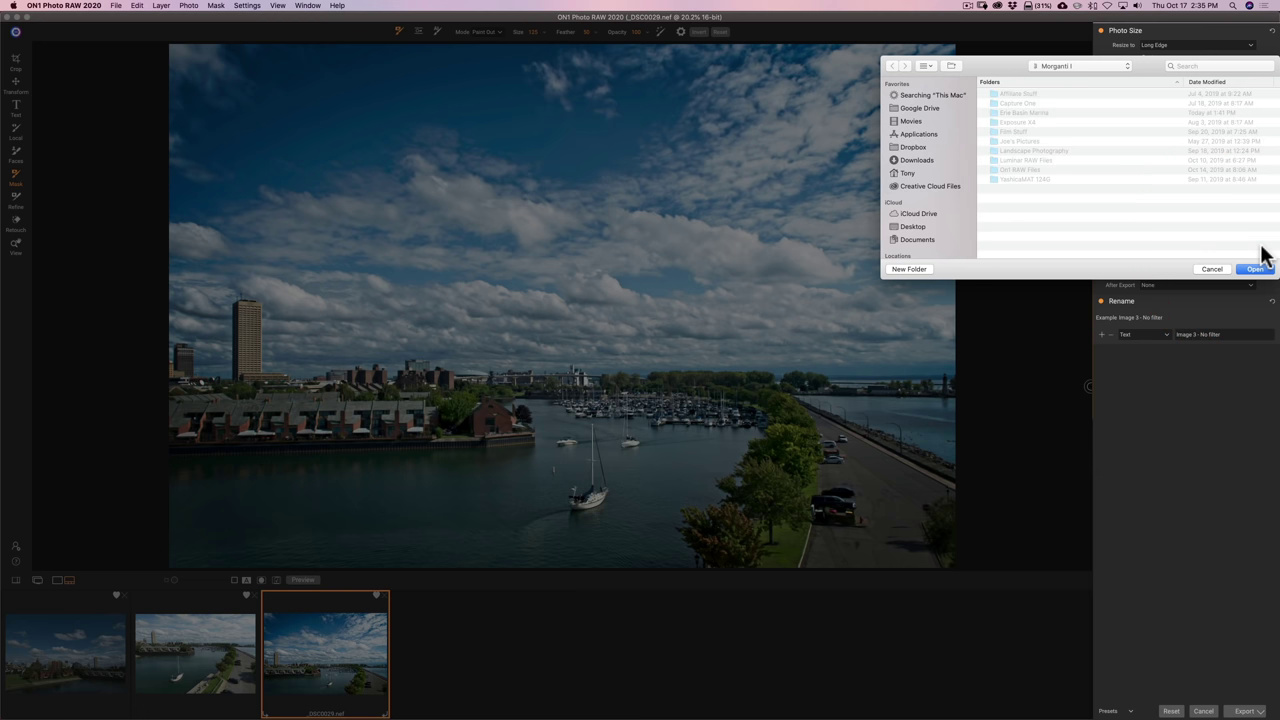
click(918, 227)
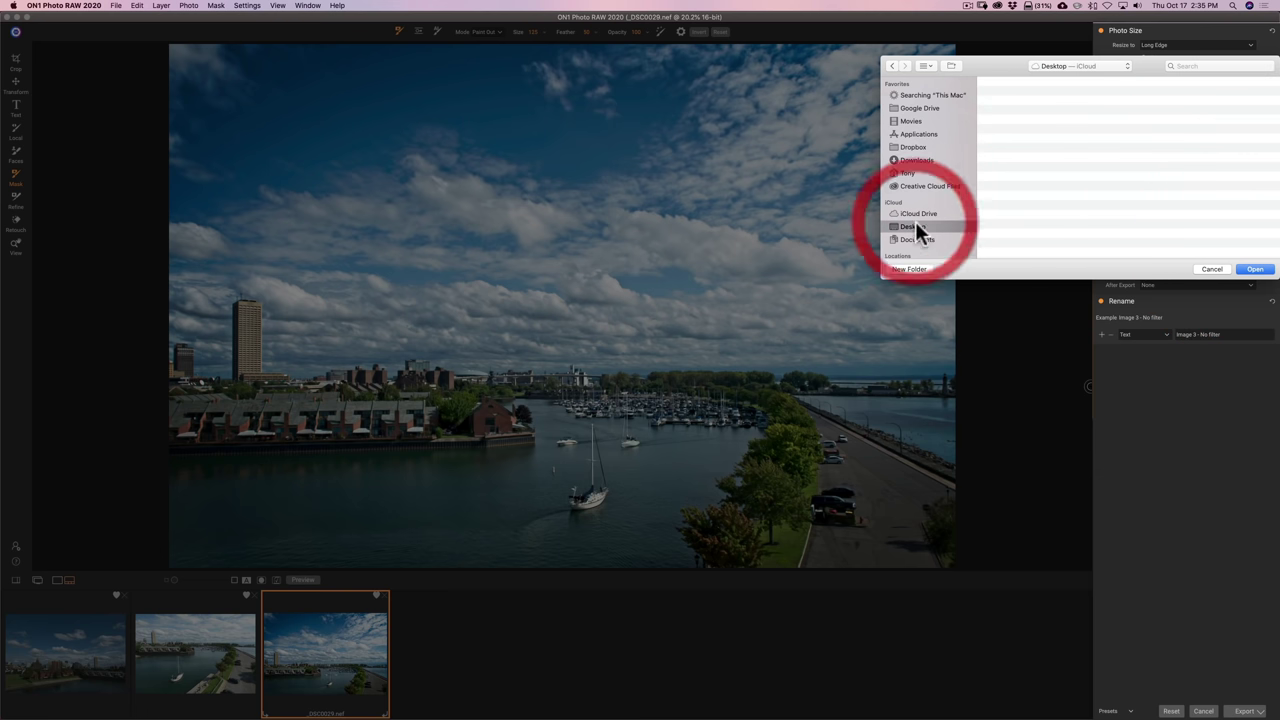
click(1255, 269)
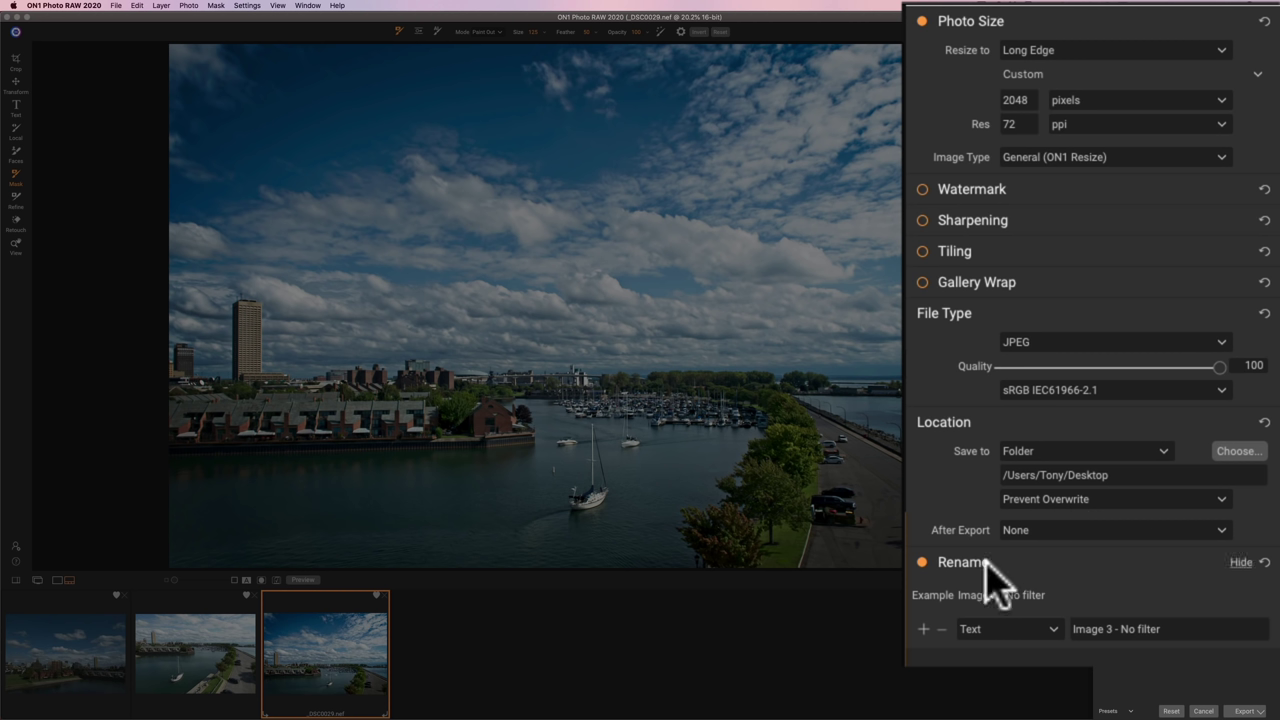
Step: Rename the output file 'Erie Basin Marina' and run the export
click(1113, 629)
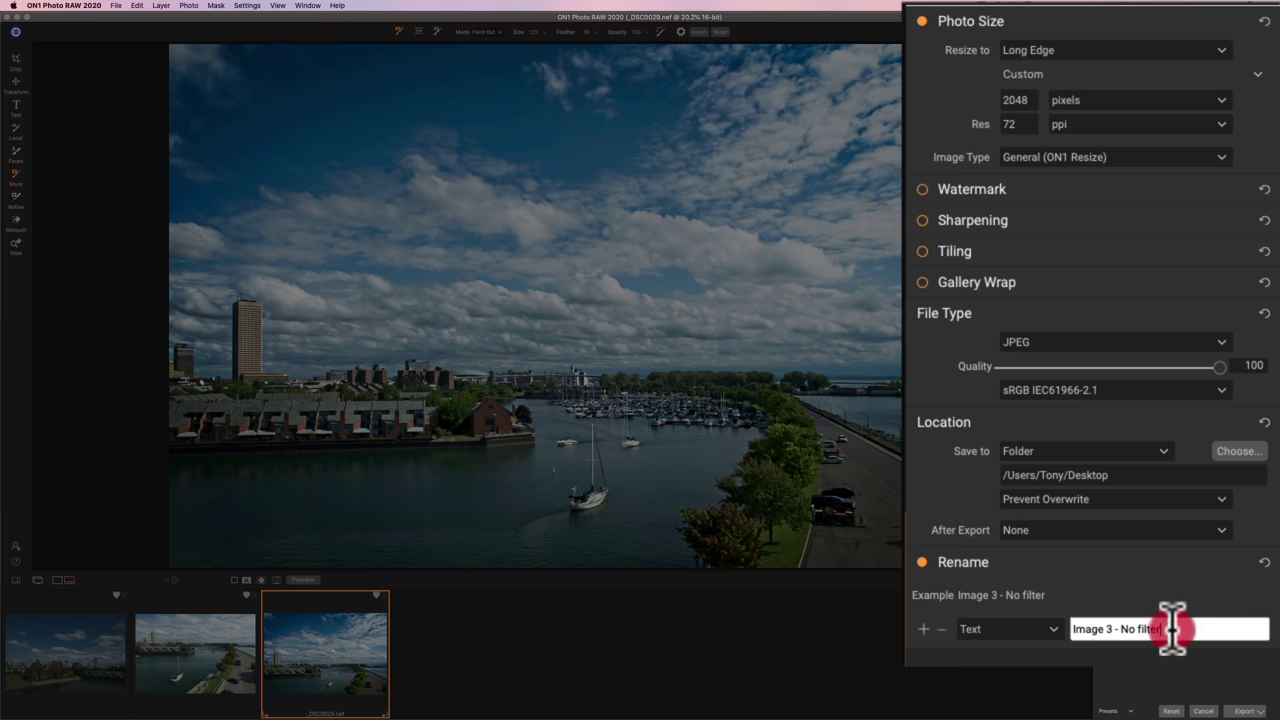
drag(1165, 629, 1043, 629)
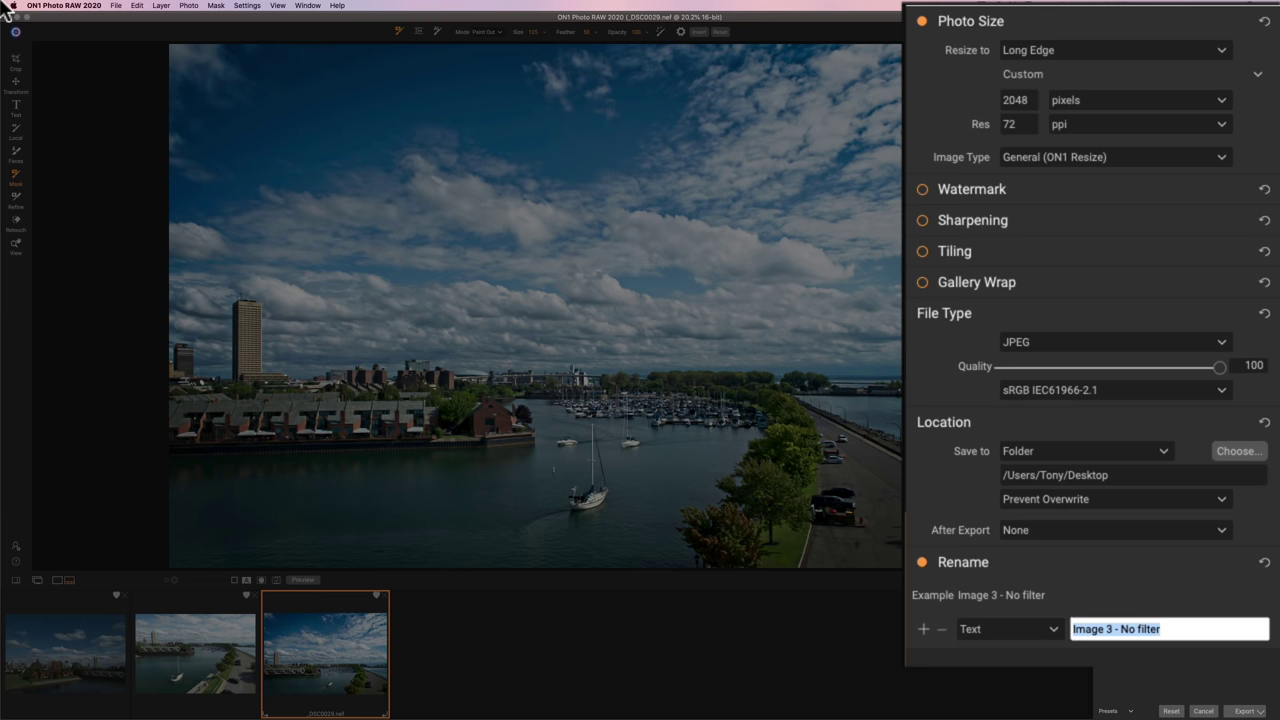
text(Erie B)
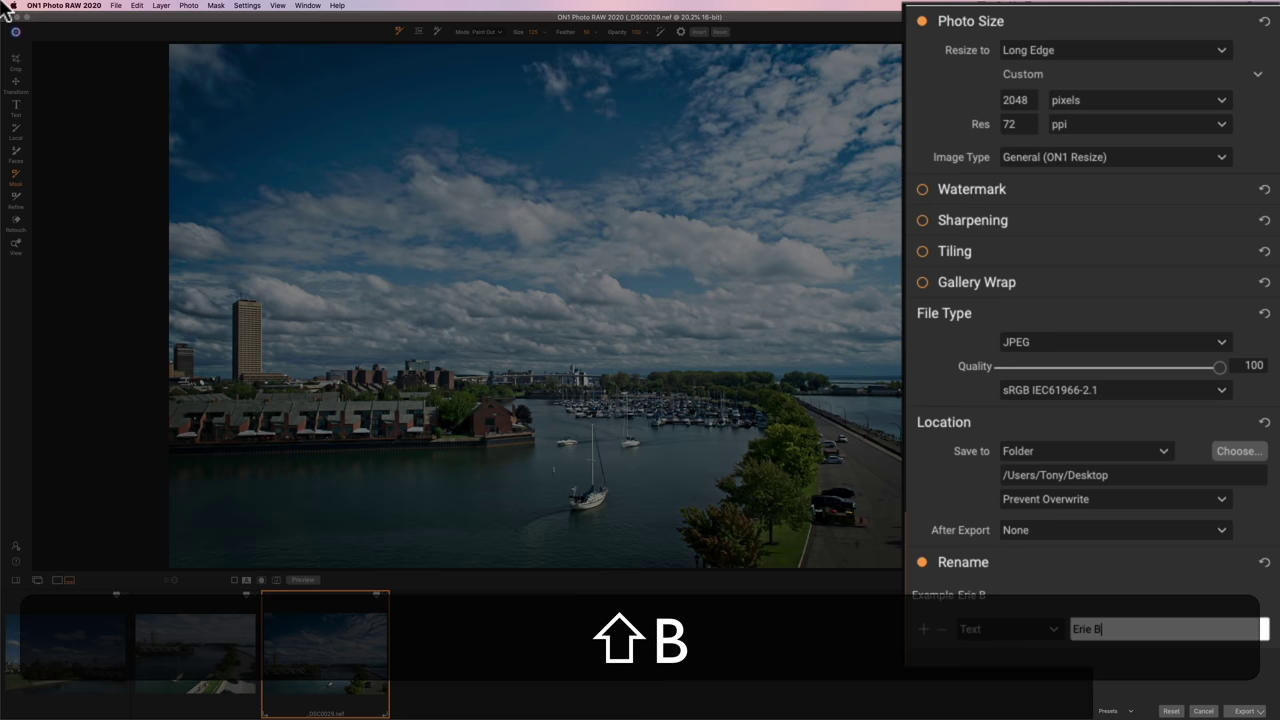
text(asin Mar)
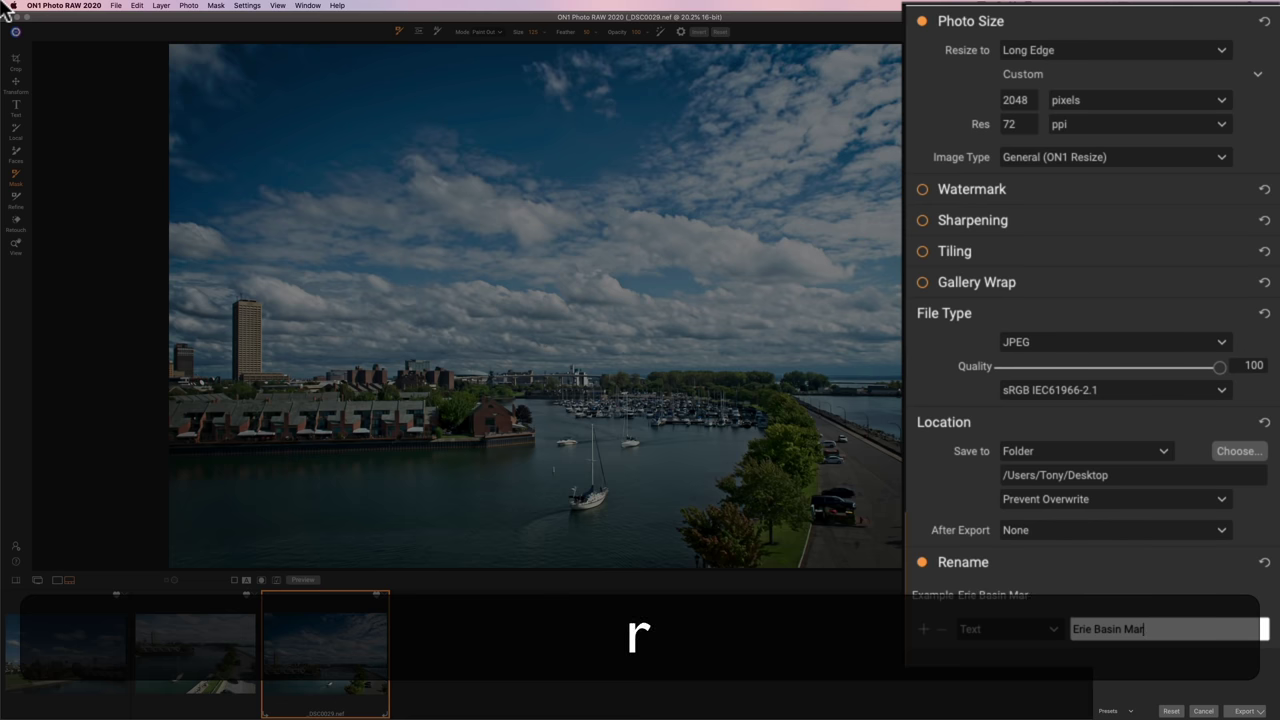
text(ina)
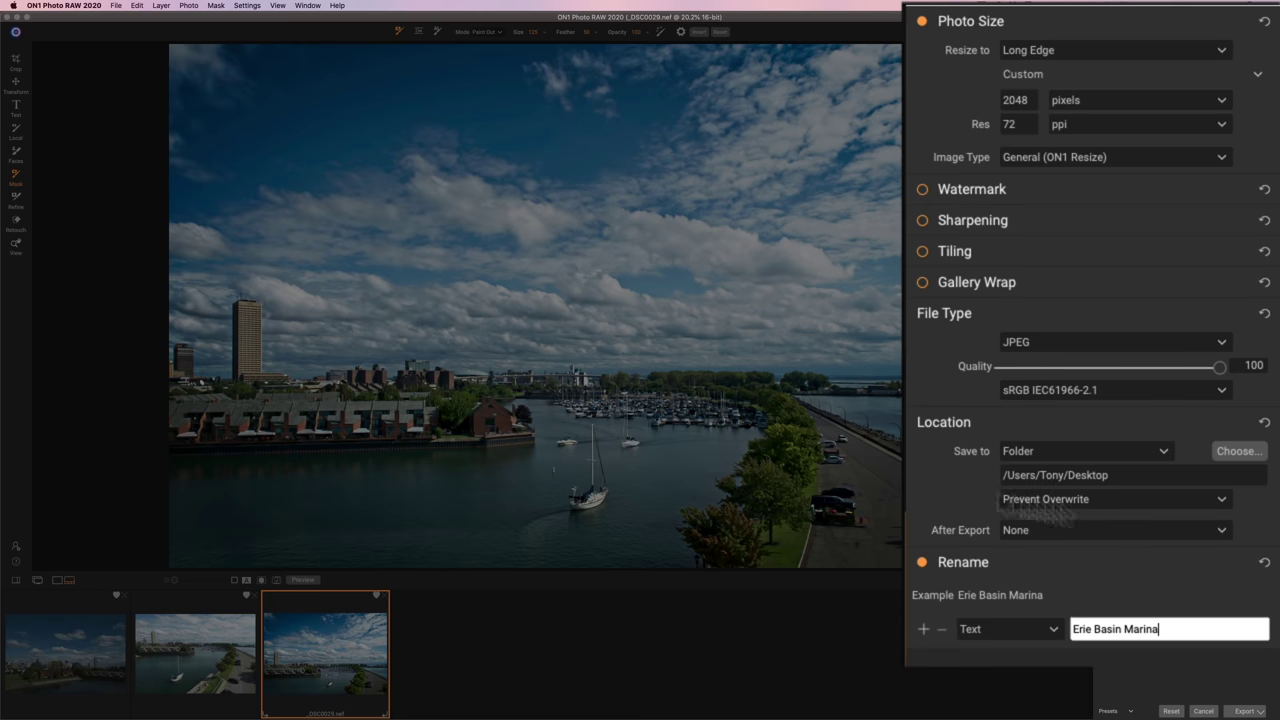
click(1245, 710)
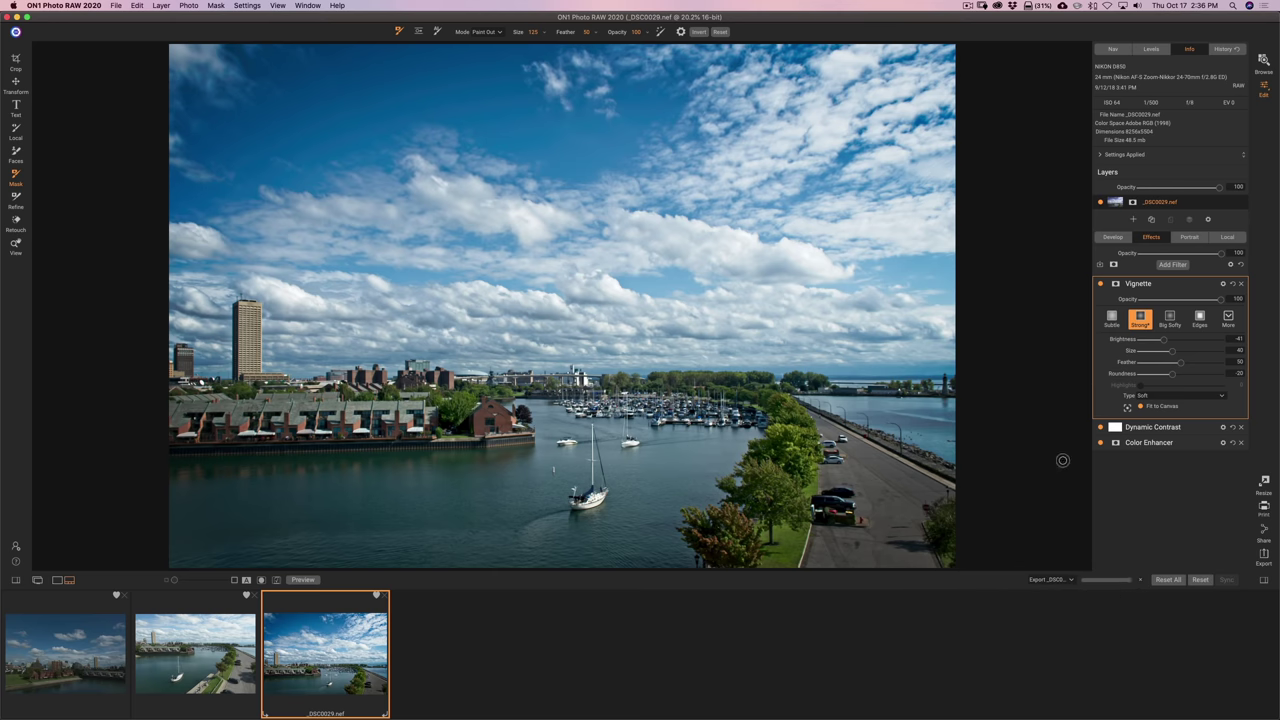
Step: Select the View tool from the left tool strip
click(16, 246)
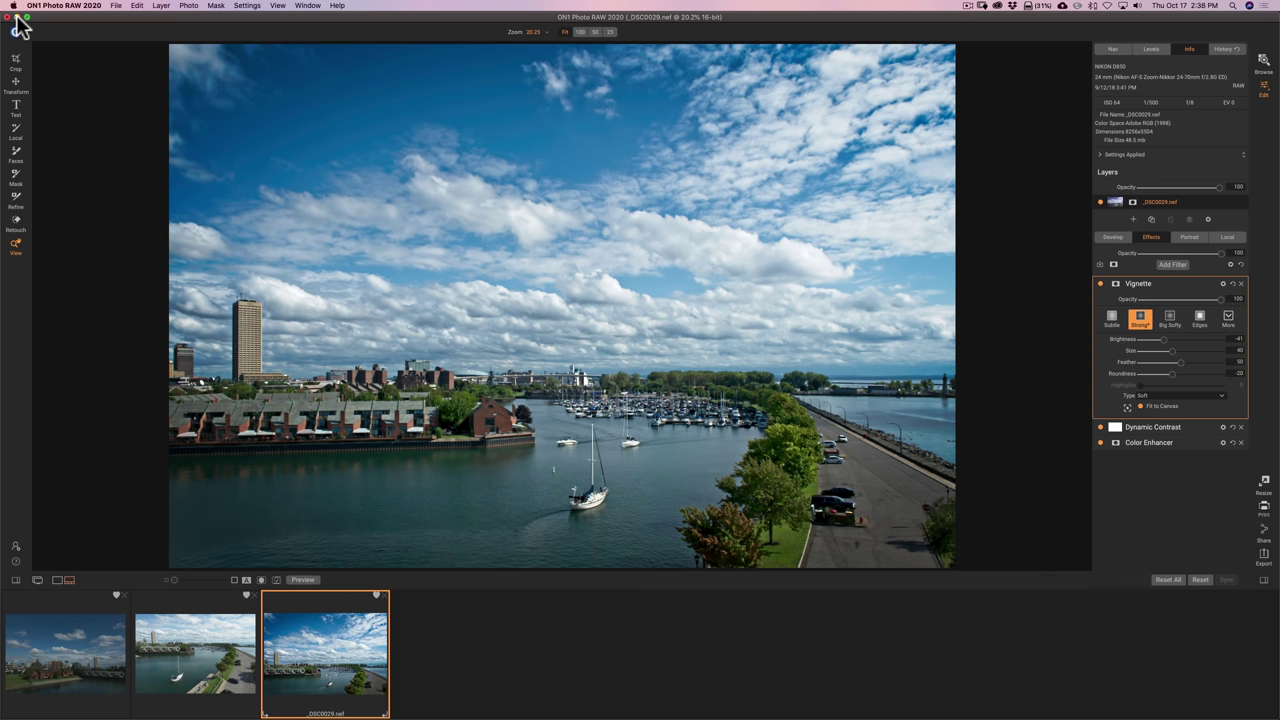
Step: Minimize ON1 and open Erie Basin Marina.jpg from the desktop in Preview
click(20, 19)
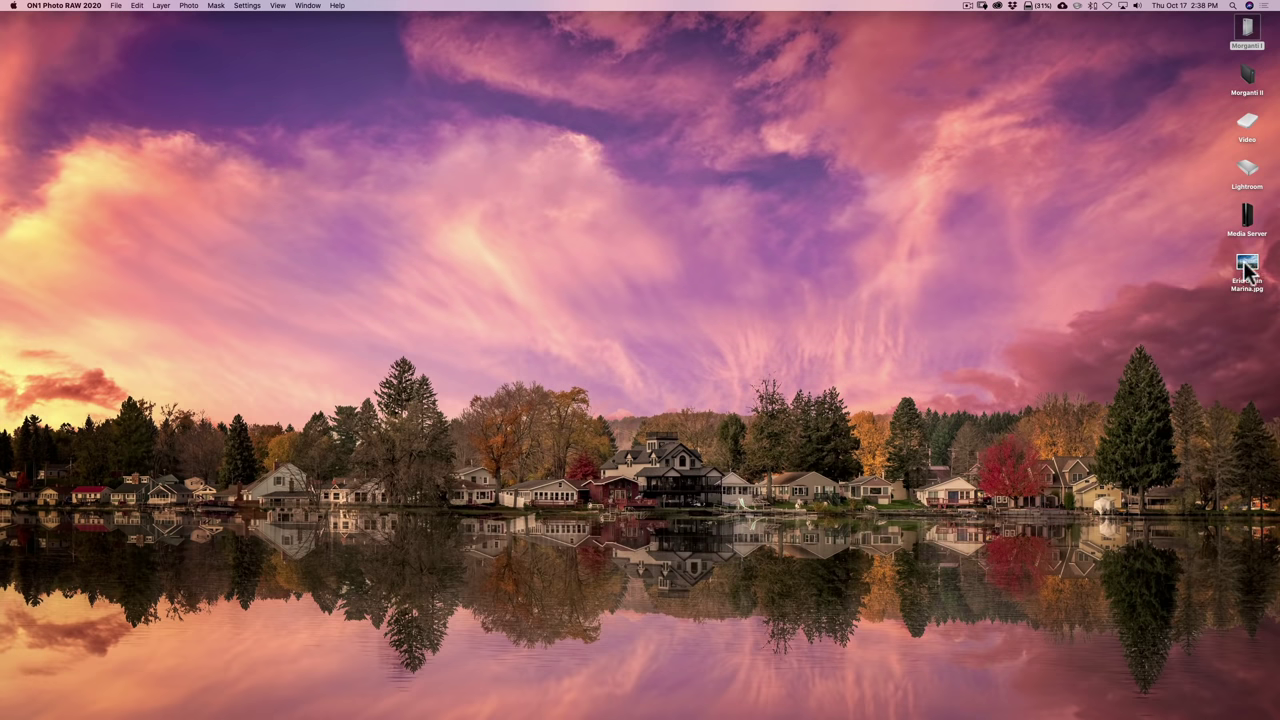
drag(1246, 268, 1001, 175)
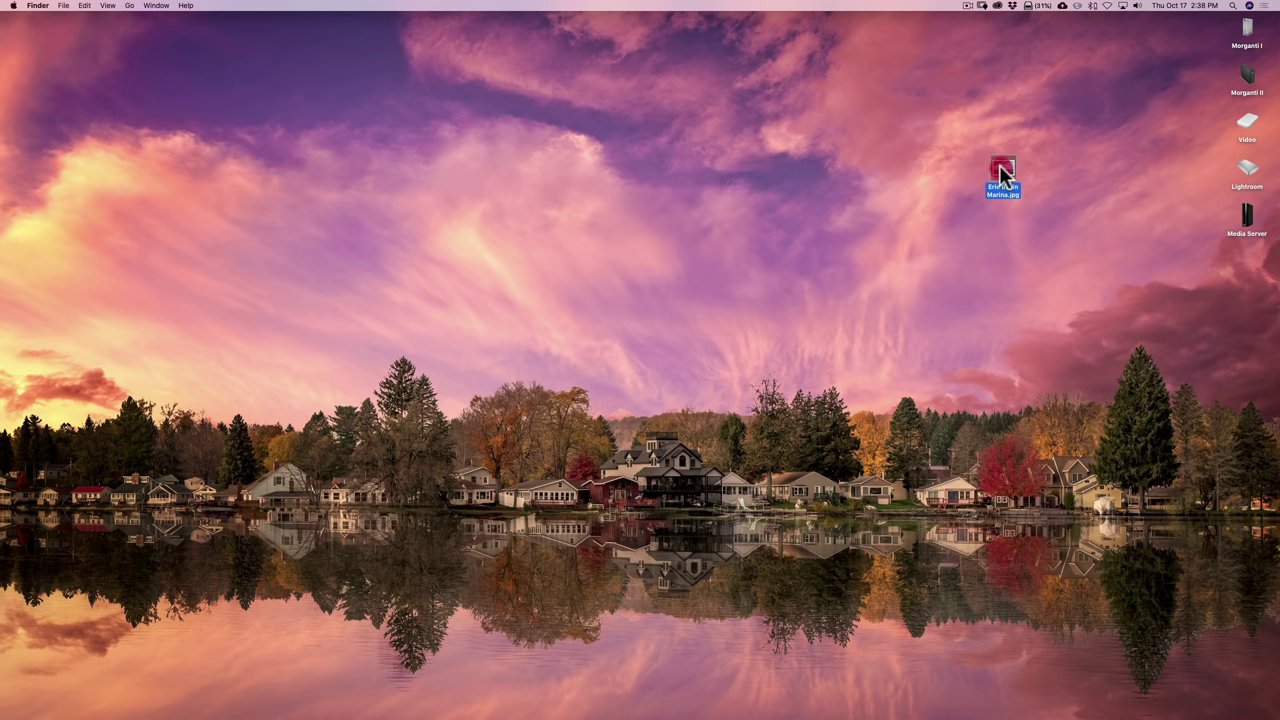
double_click(1003, 172)
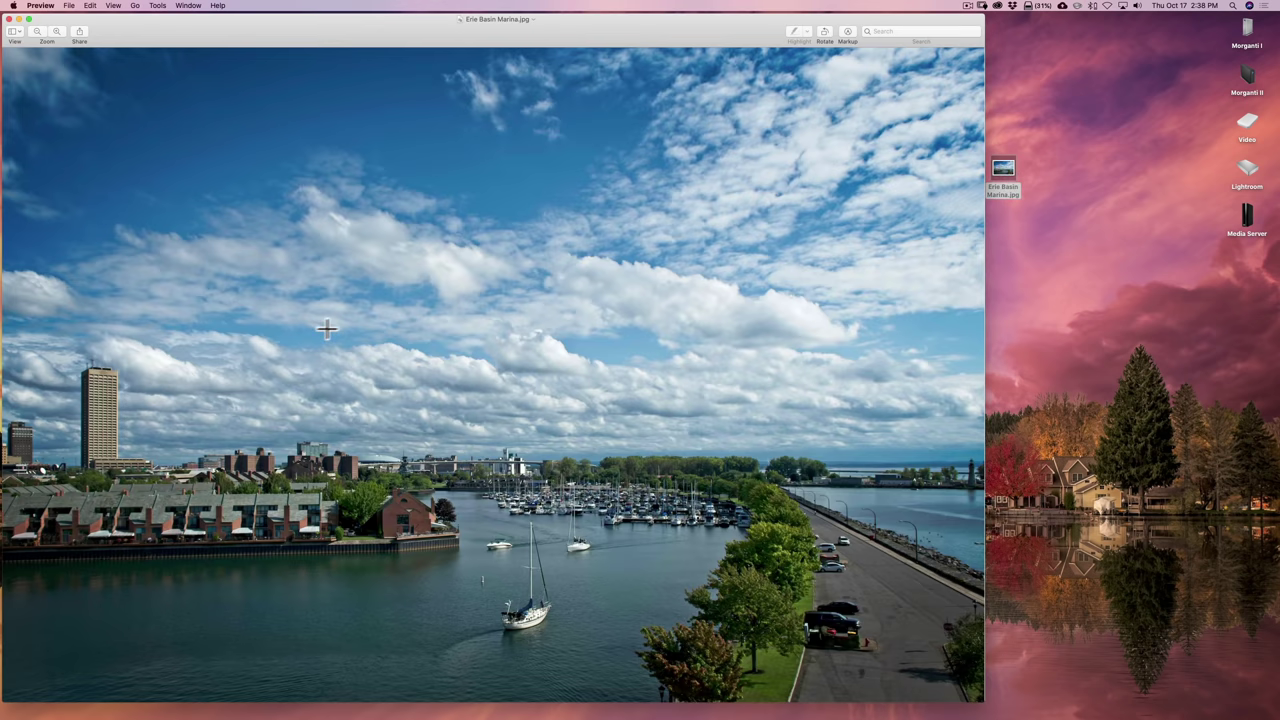
Step: Close Preview and restore ON1 Photo RAW 2020 from the Dock
click(13, 20)
mouse_move(980, 705)
click(942, 697)
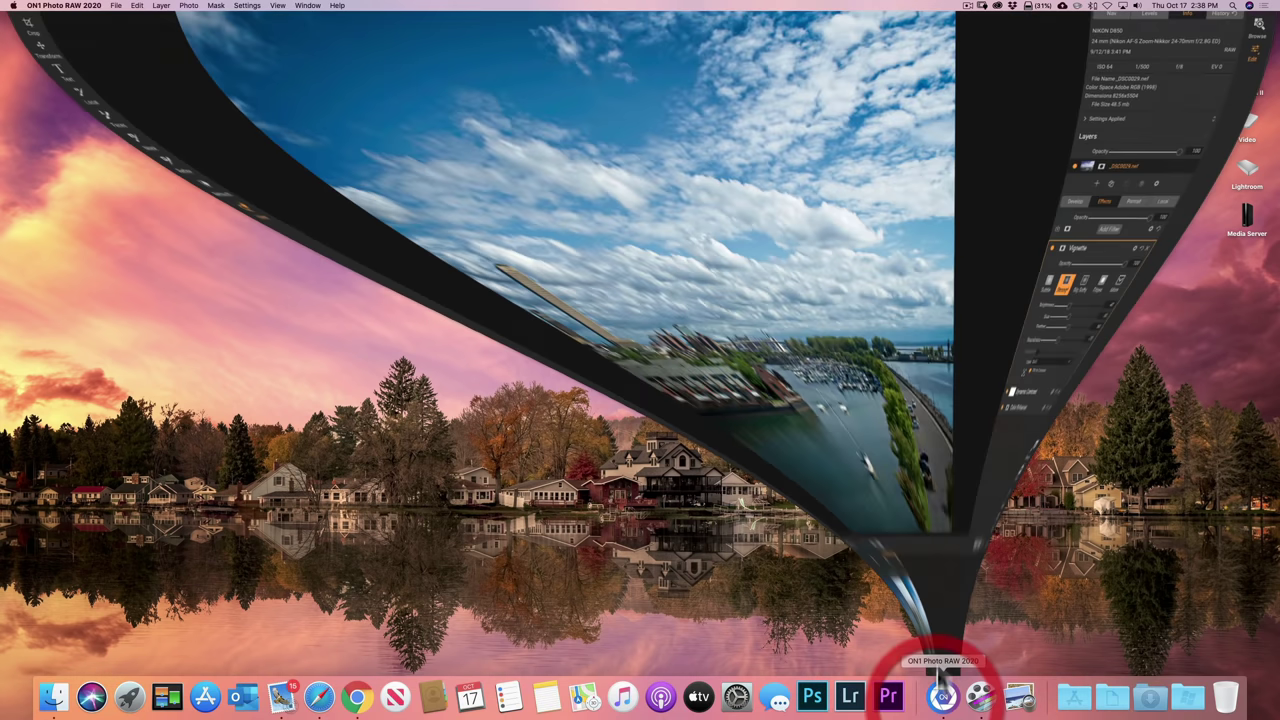